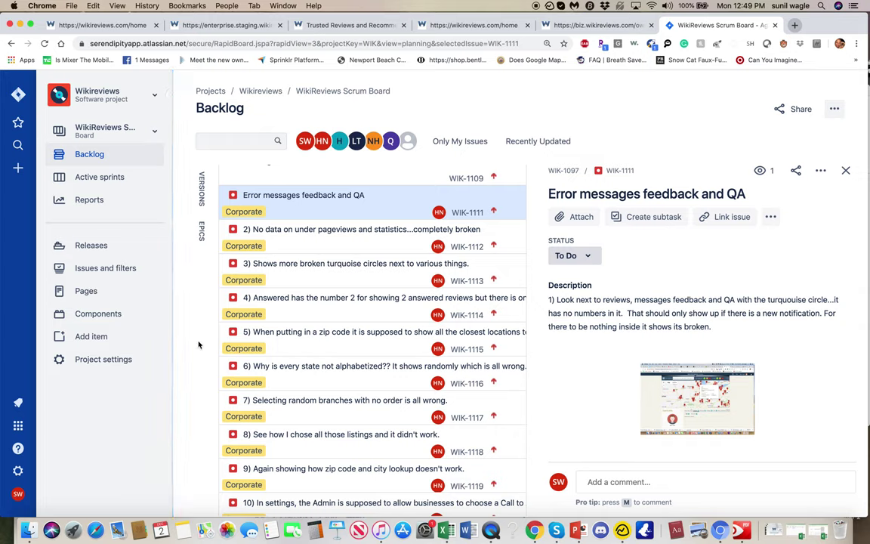
# Step: Search the Jira bug description for the word 'notification'
pyautogui.click(766, 312)
pyautogui.click(648, 260)
pyautogui.scroll(-4, 647, 261)
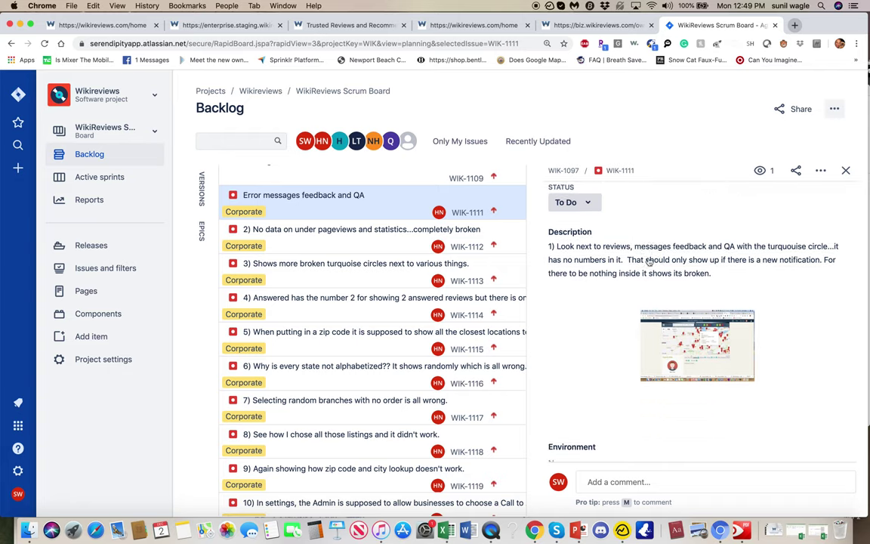
pyautogui.scroll(2, 648, 302)
pyautogui.scroll(-5, 453, 256)
pyautogui.scroll(7, 453, 255)
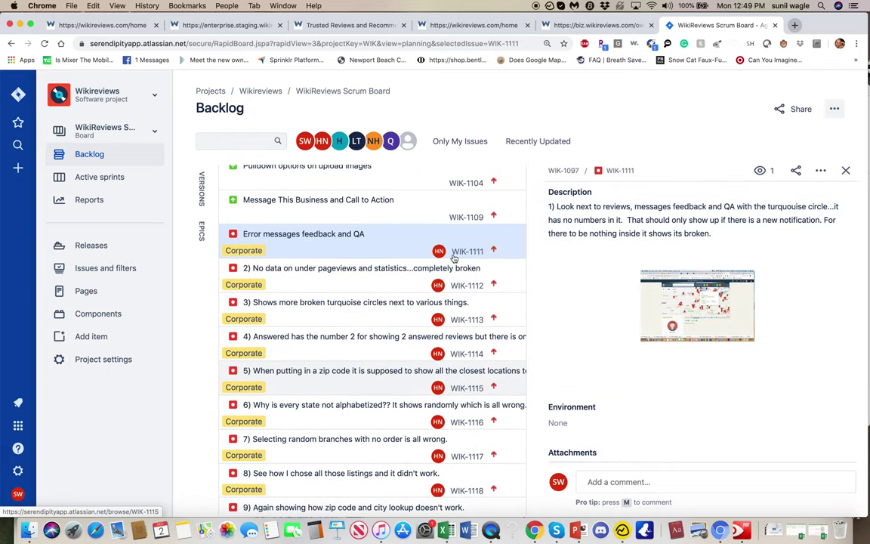
pyautogui.scroll(-2, 453, 257)
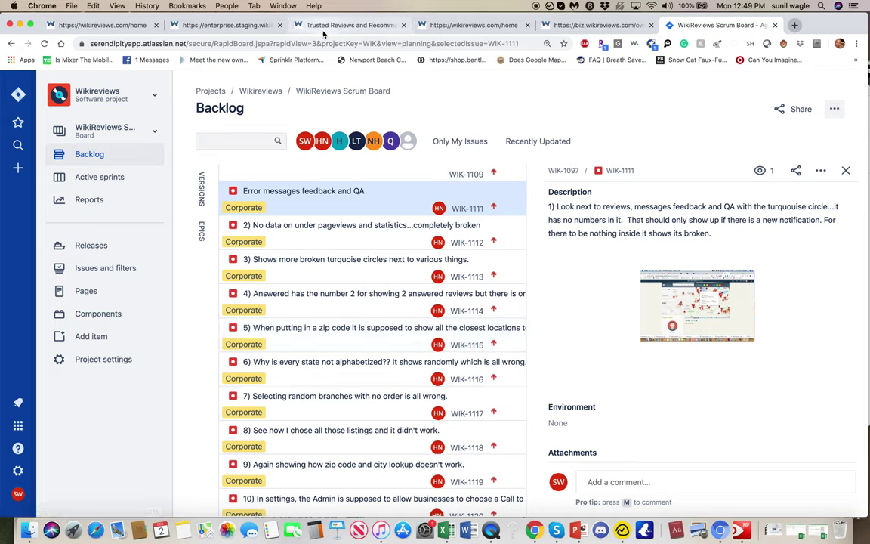
# Step: Bring up the enterprise.wikireviews.com landing page and reload it
pyautogui.click(360, 26)
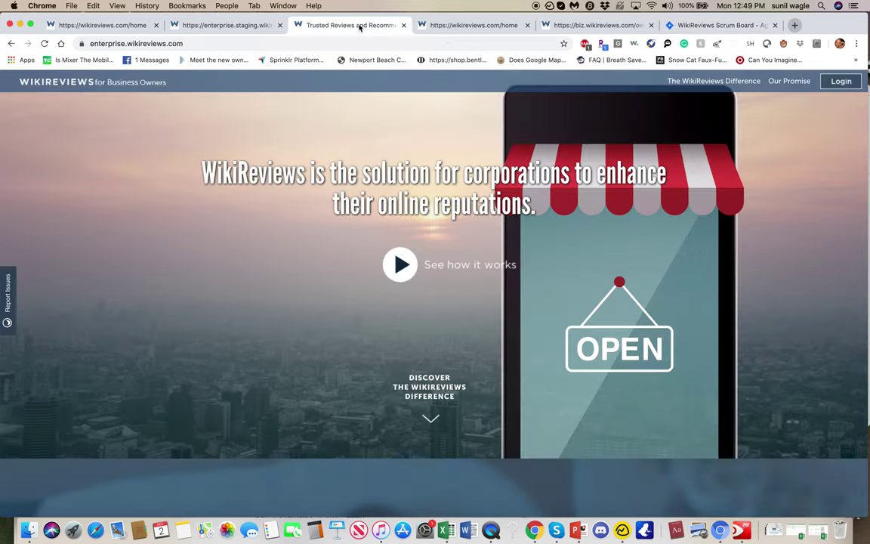
pyautogui.scroll(1, 338, 326)
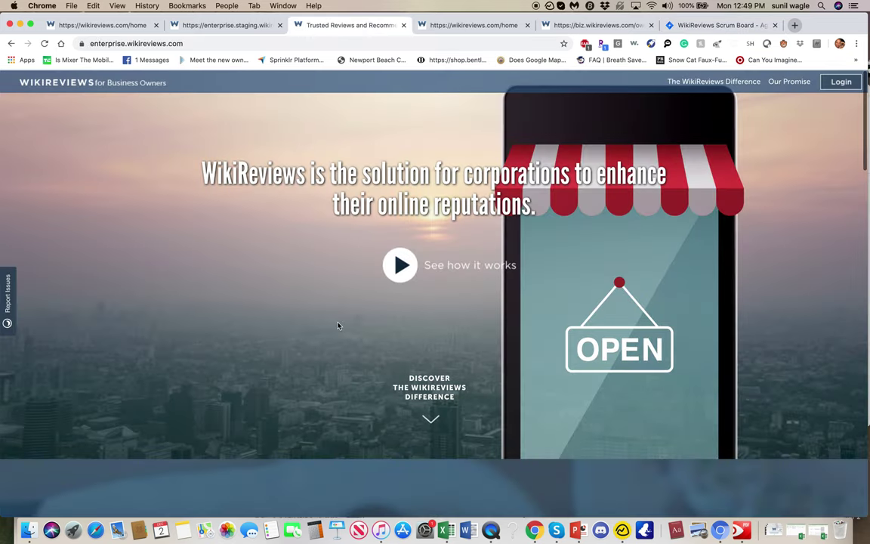
pyautogui.click(45, 44)
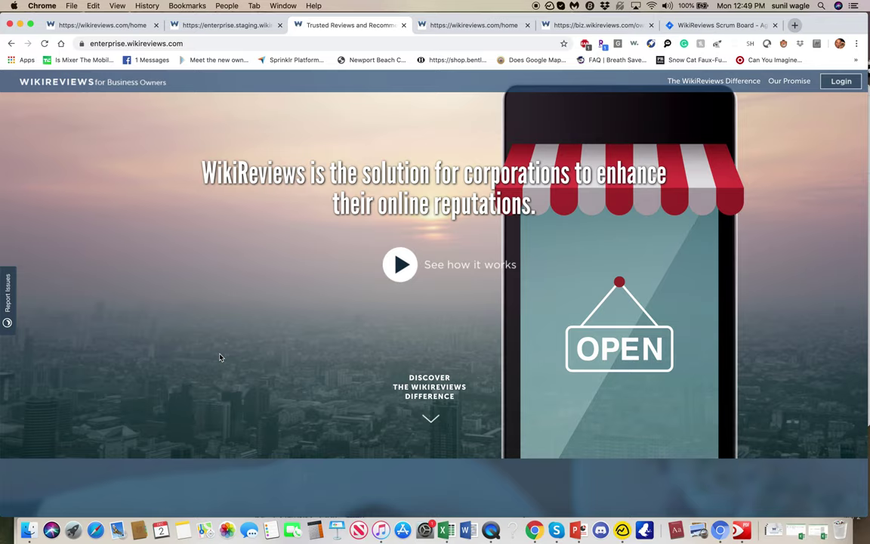
# Step: Open the Log In dialog and scroll its Terms & Conditions to the bottom so Log In turns teal
pyautogui.click(839, 81)
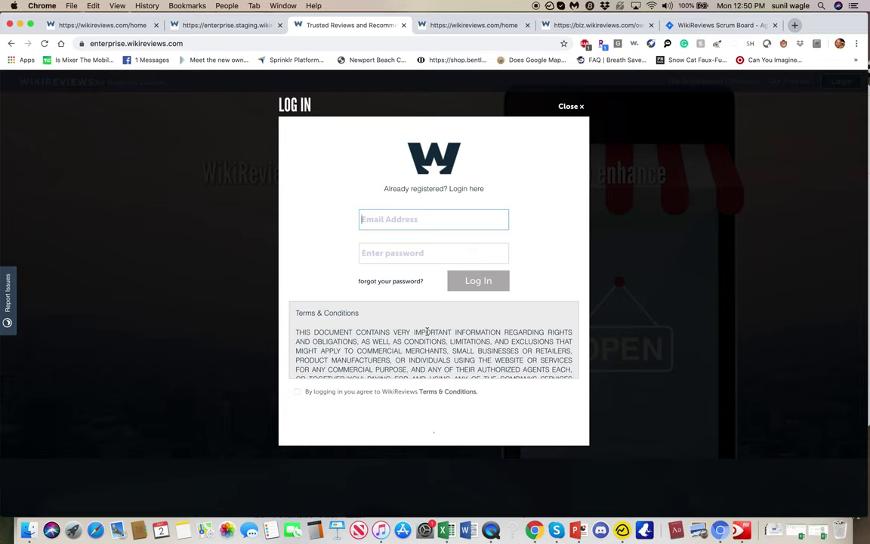
pyautogui.scroll(-2, 426, 332)
pyautogui.scroll(2, 427, 331)
pyautogui.scroll(-2, 427, 332)
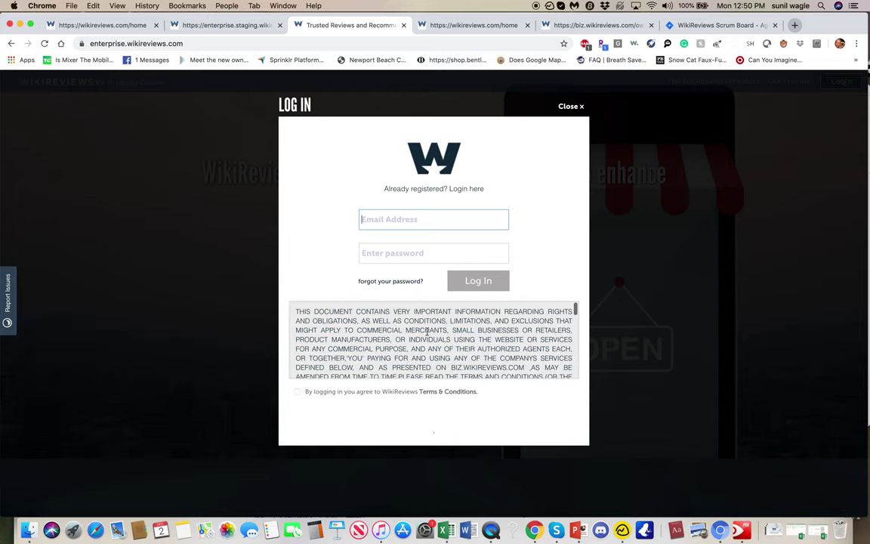
pyautogui.scroll(-10, 427, 331)
pyautogui.scroll(-15, 427, 332)
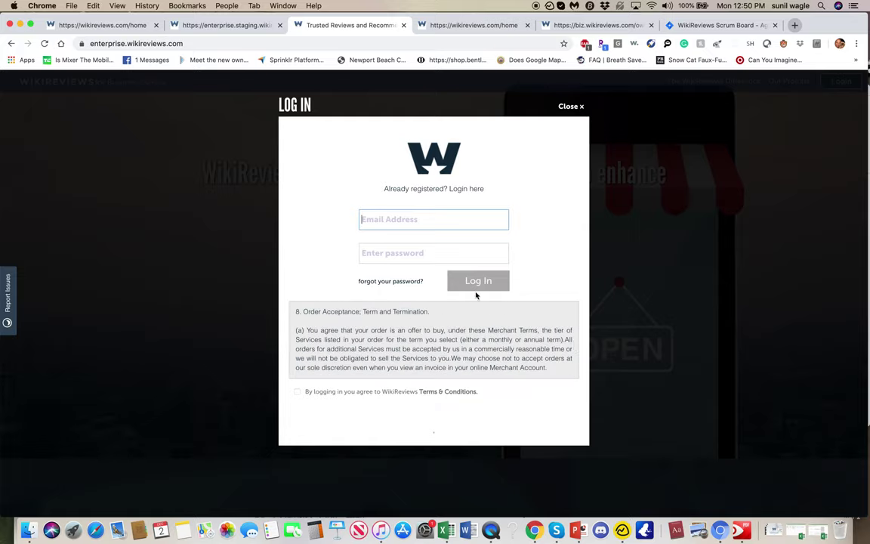
pyautogui.scroll(-15, 453, 333)
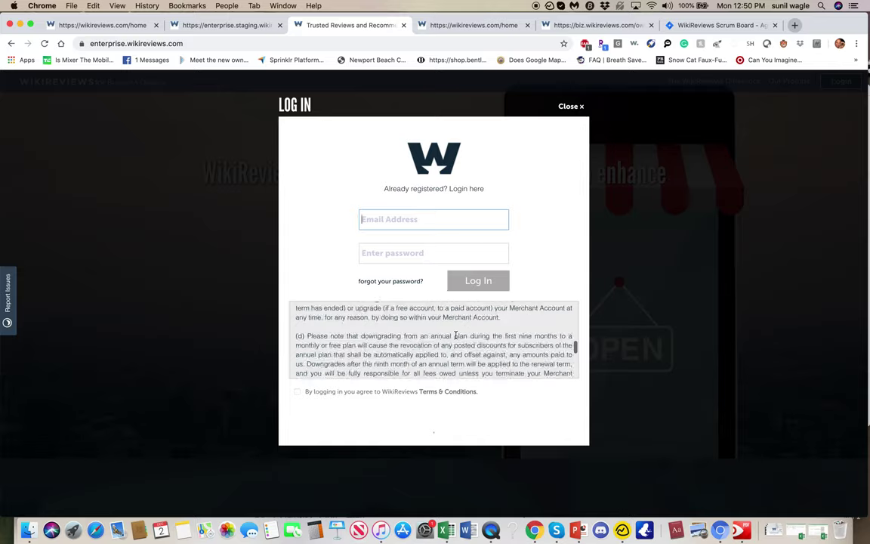
pyautogui.scroll(-20, 455, 337)
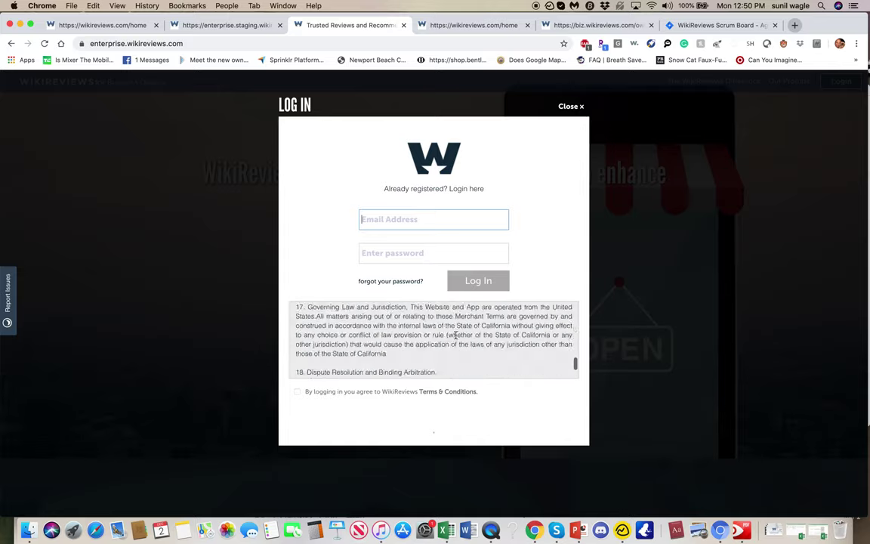
pyautogui.scroll(-5, 455, 336)
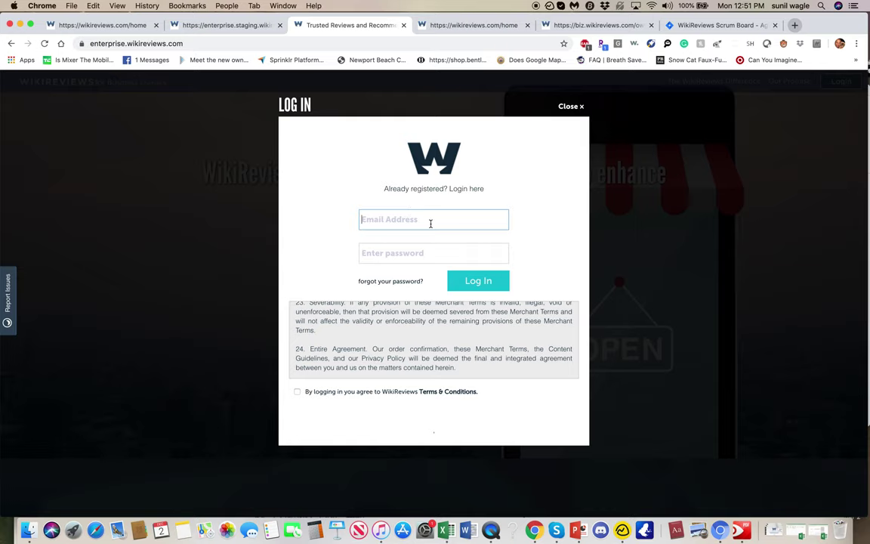
# Step: Enter the test account's email and password and submit the login
pyautogui.press('Tab')
pyautogui.write('*****')
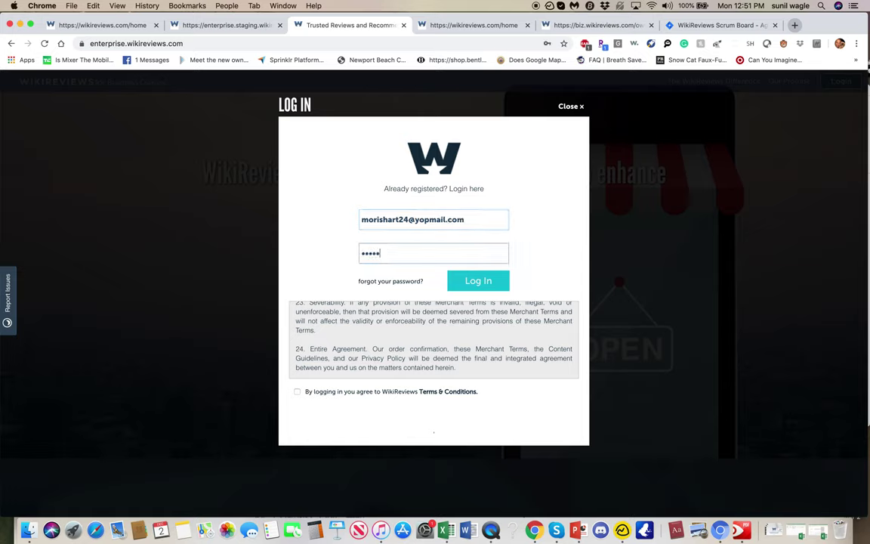
pyautogui.write('***')
pyautogui.click(481, 283)
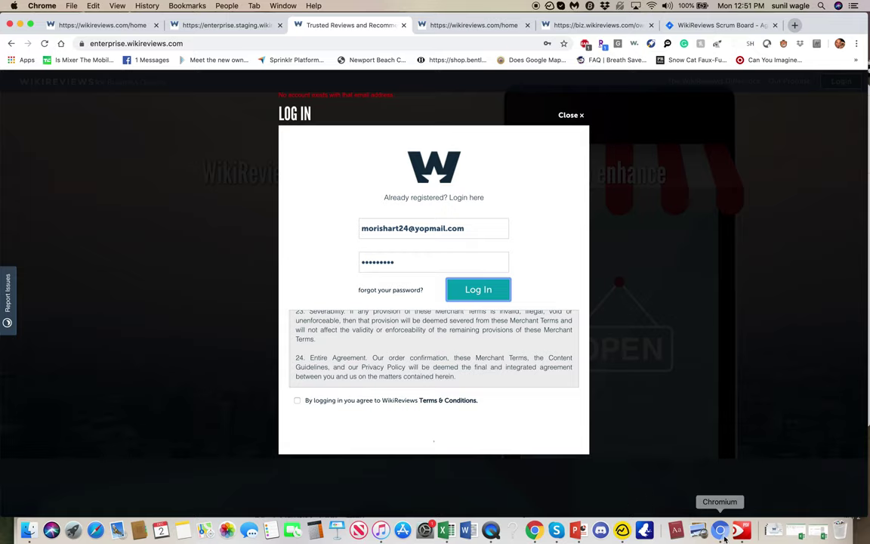
# Step: Check the team chat for the test credentials, then retype the password and resubmit
pyautogui.click(556, 531)
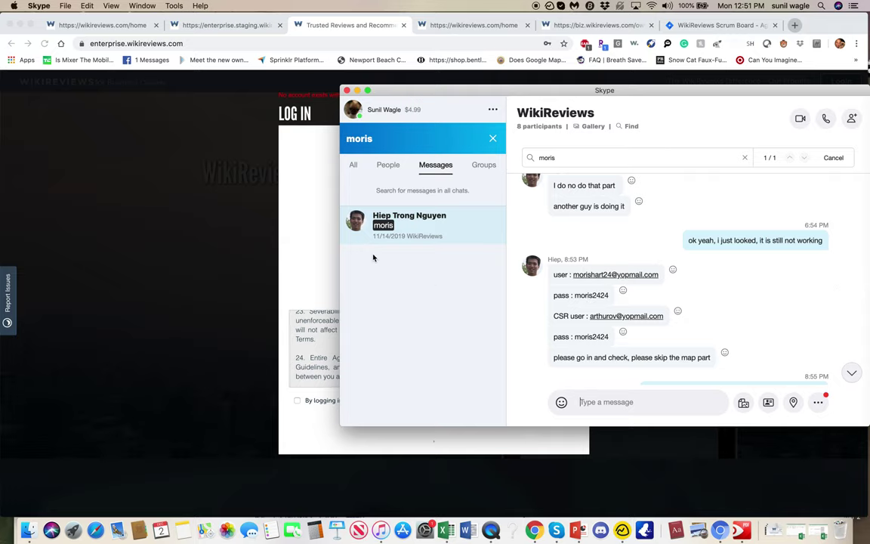
pyautogui.click(325, 236)
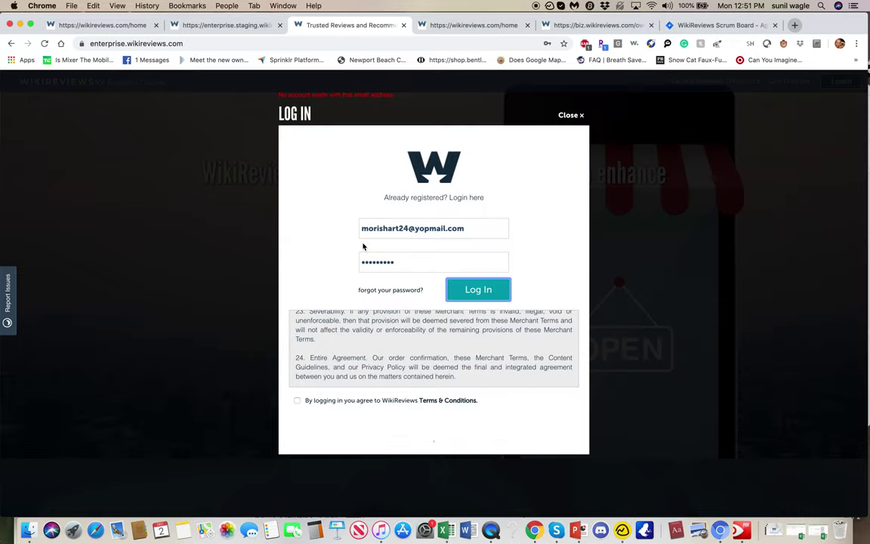
pyautogui.doubleClick(438, 258)
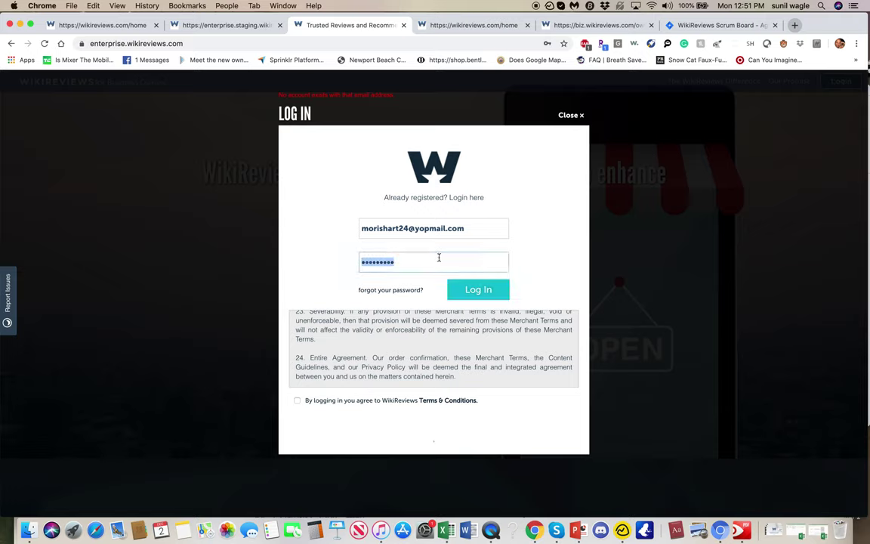
pyautogui.write('•••••••••')
pyautogui.press('Return')
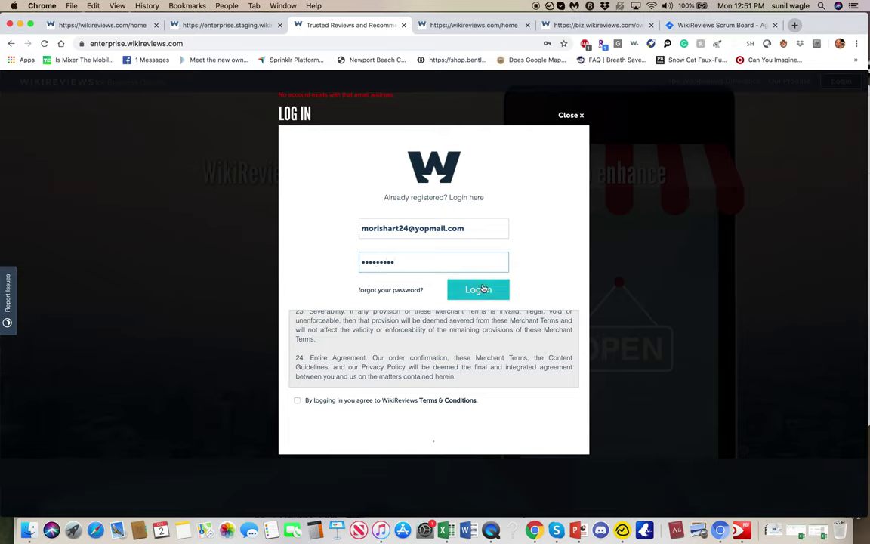
# Step: Accept the terms, submit the login, and close the dialog after the 'No account exists' error
pyautogui.click(298, 401)
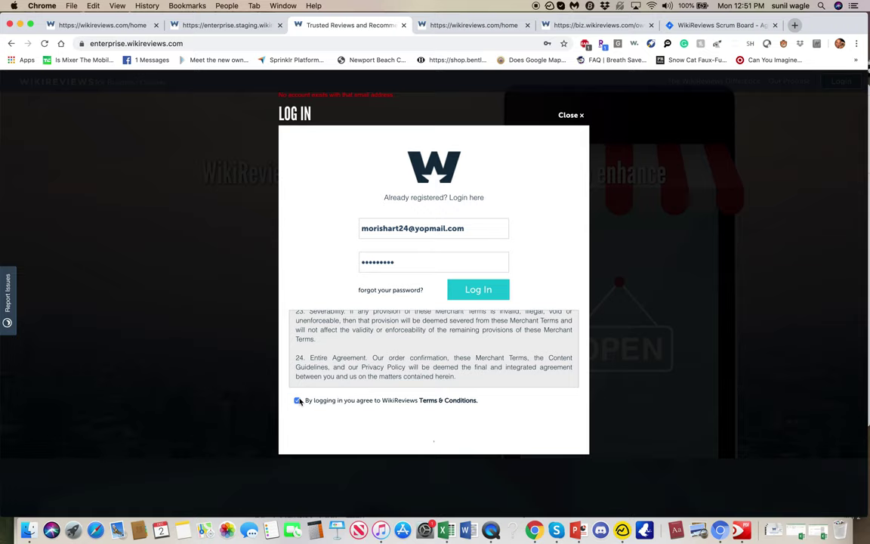
pyautogui.click(484, 293)
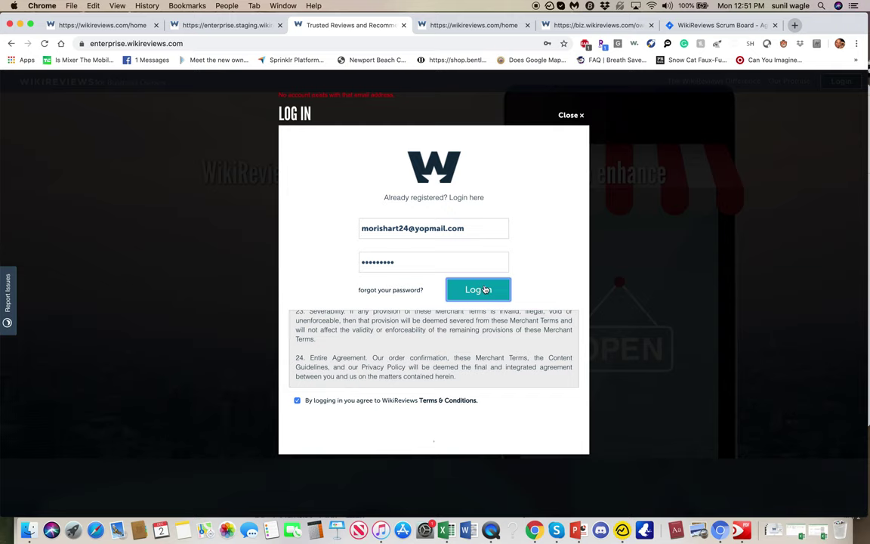
pyautogui.click(570, 115)
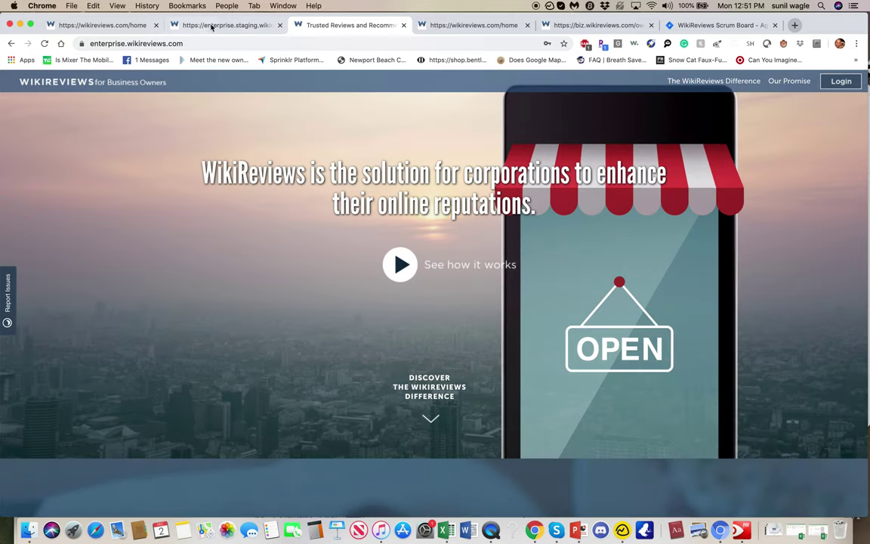
# Step: Log out of the CVS Pharmacy staging dashboard
pyautogui.click(224, 25)
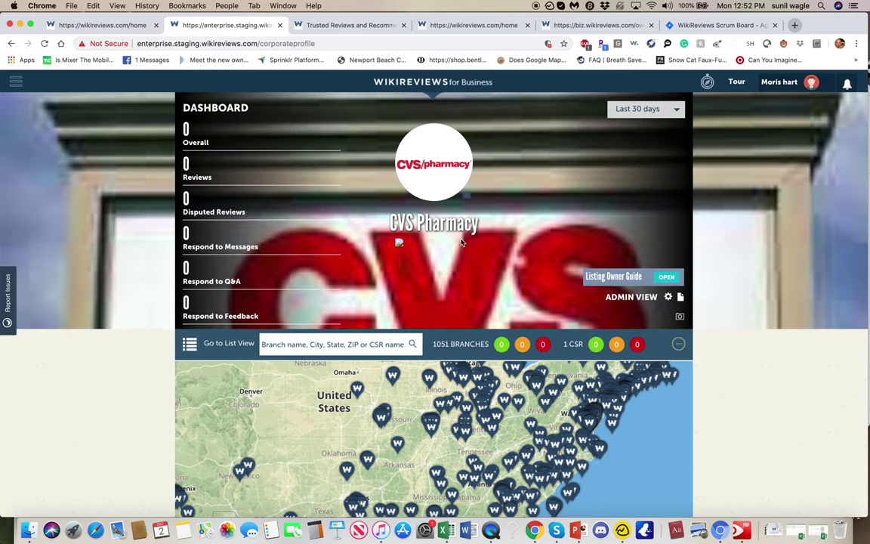
pyautogui.click(779, 82)
pyautogui.click(791, 107)
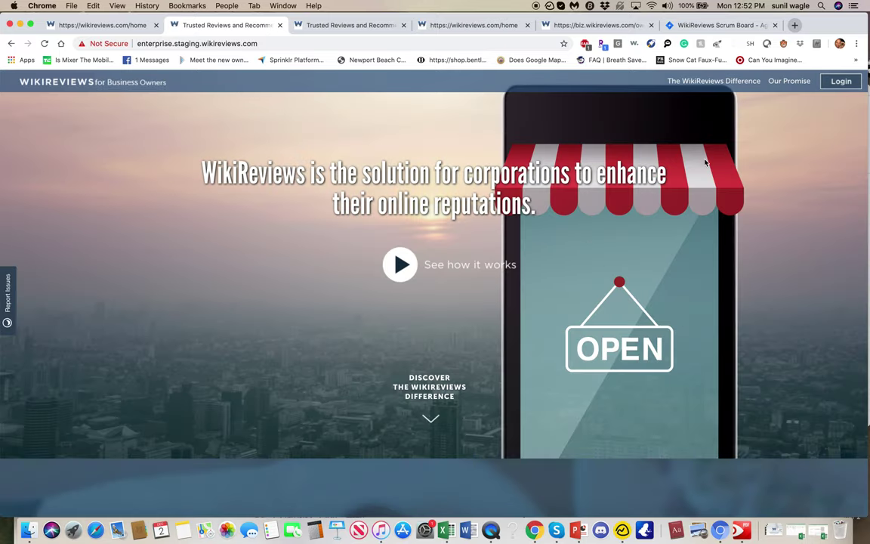
# Step: Enter another test email and password in the staging site's Log In dialog
pyautogui.click(842, 83)
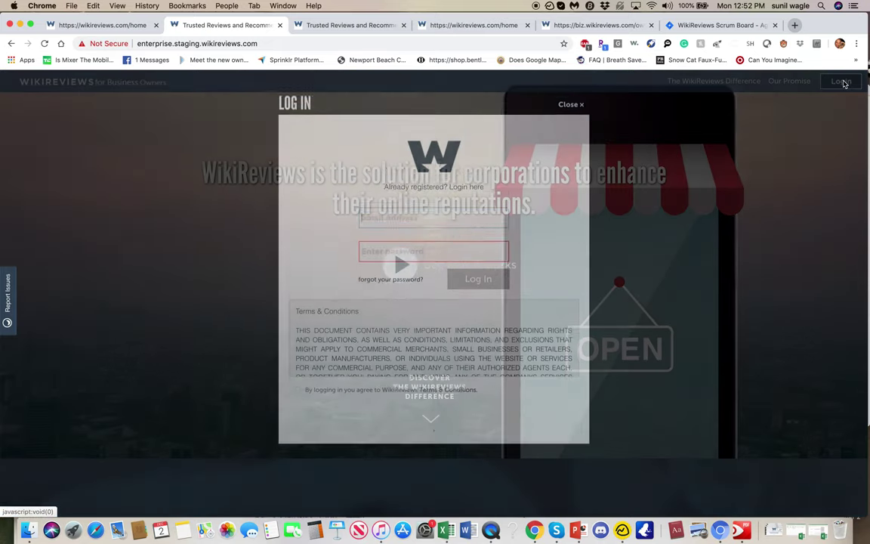
pyautogui.click(479, 220)
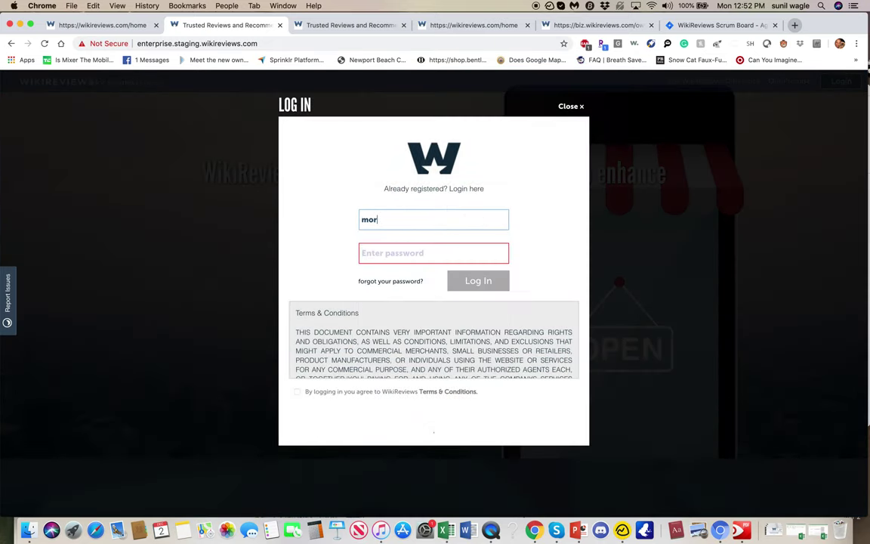
pyautogui.press('Tab')
pyautogui.write('****')
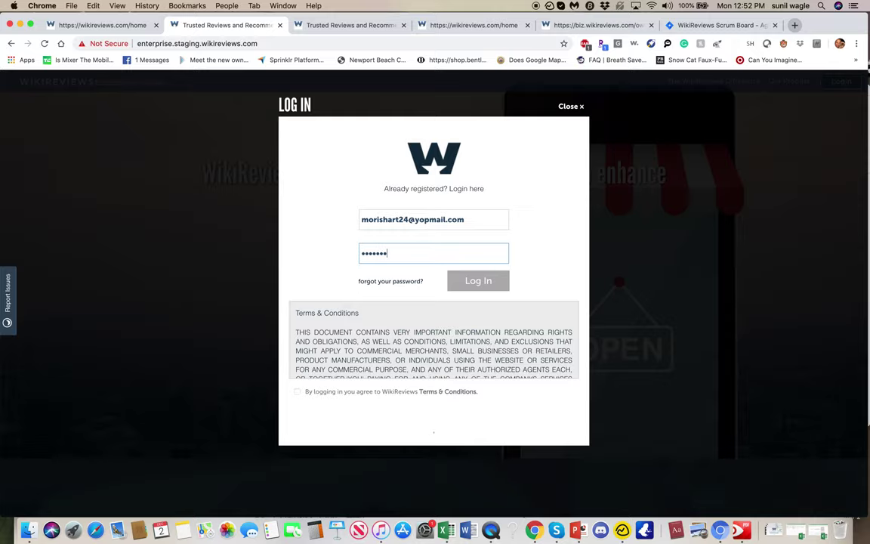
# Step: Accept the terms and log in to staging, then close the enterprise landing page tab
pyautogui.scroll(-15, 468, 325)
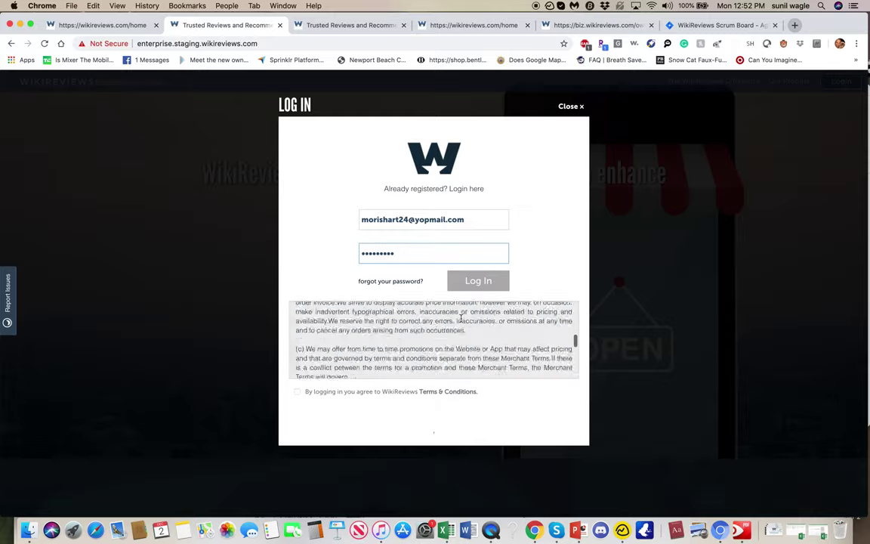
pyautogui.scroll(-10, 460, 318)
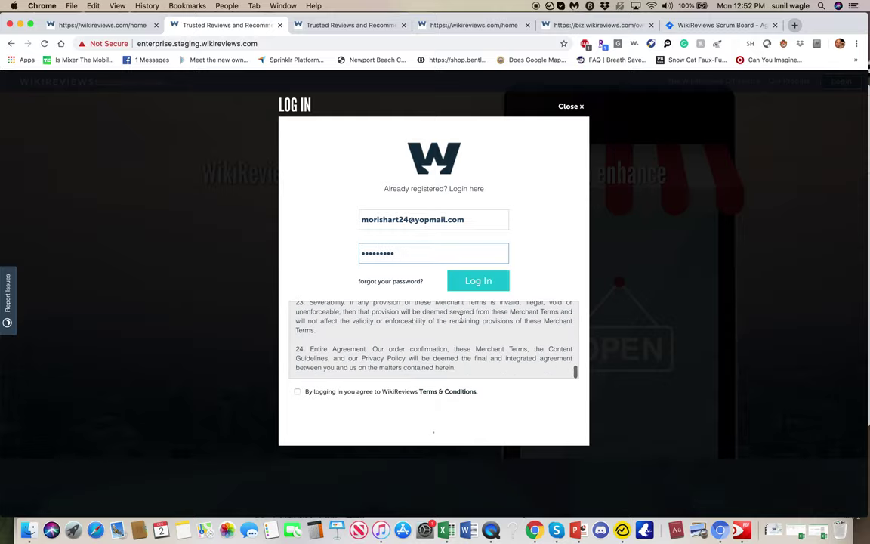
pyautogui.click(486, 280)
pyautogui.click(297, 391)
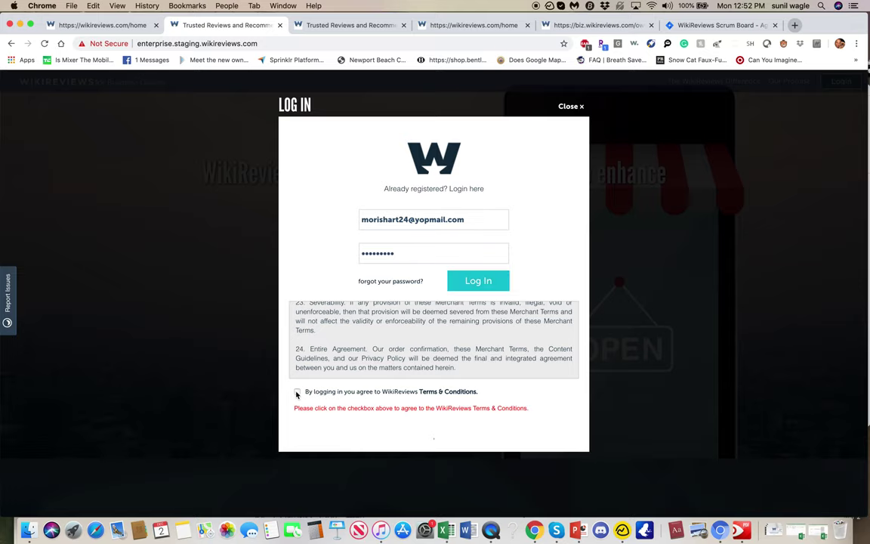
pyautogui.click(473, 284)
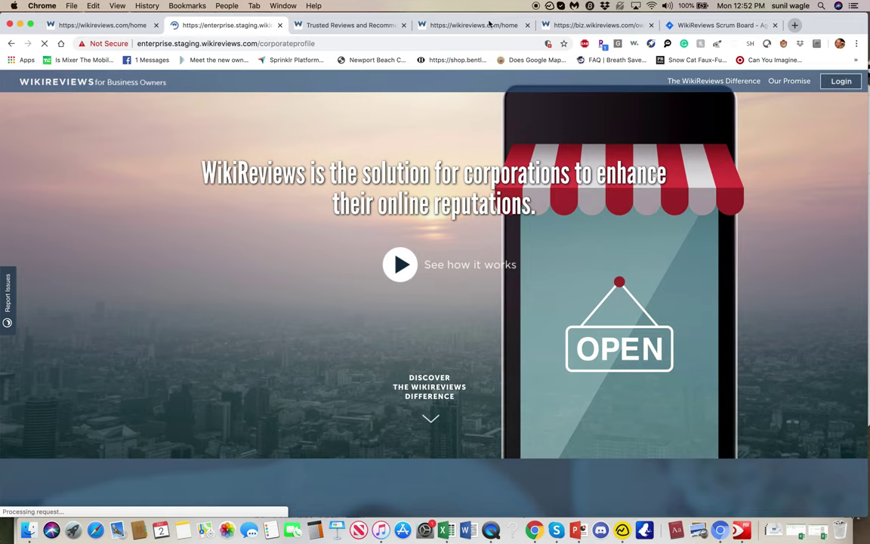
pyautogui.click(404, 25)
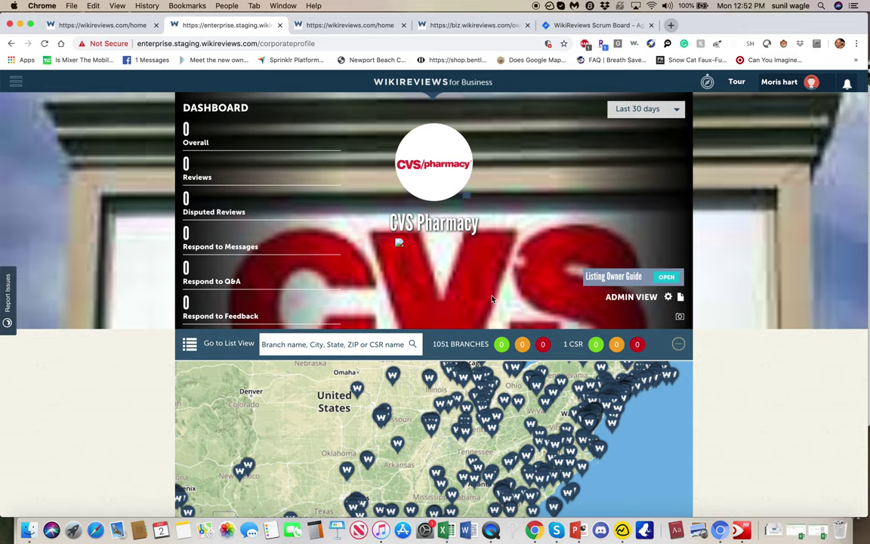
# Step: Open bug WIK-1111 'Error messages feedback and QA' in the backlog, then show wikireviews.com
pyautogui.click(581, 27)
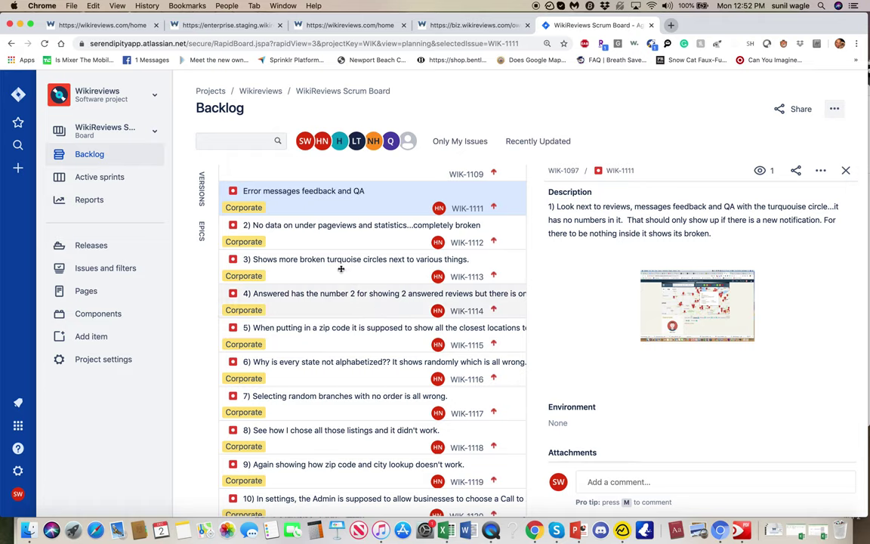
pyautogui.click(332, 195)
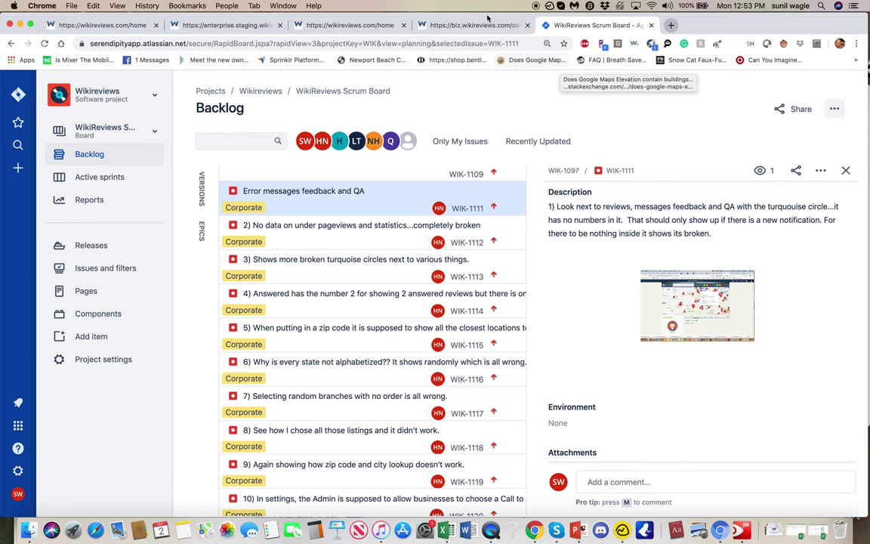
pyautogui.click(352, 25)
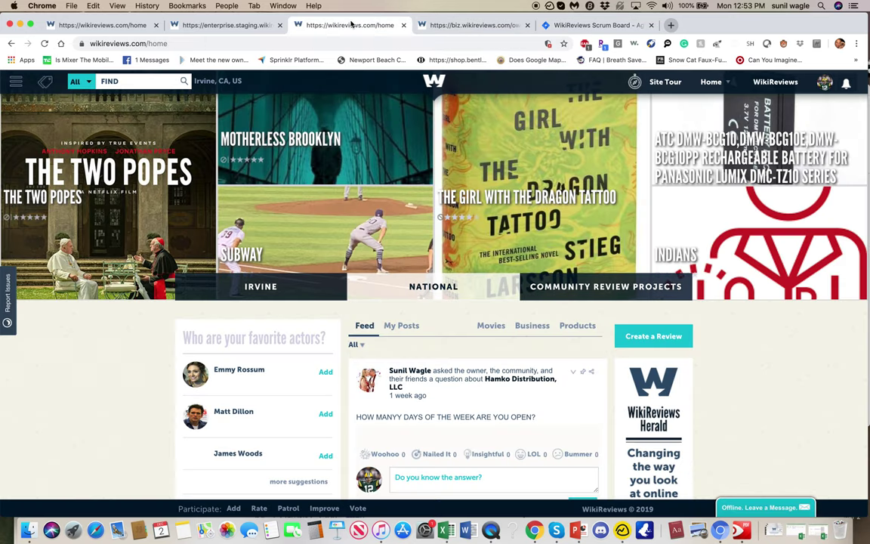
# Step: Scroll the CVS Pharmacy dashboard to the Corporate Admin tabs, then return to the Jira backlog
pyautogui.click(244, 25)
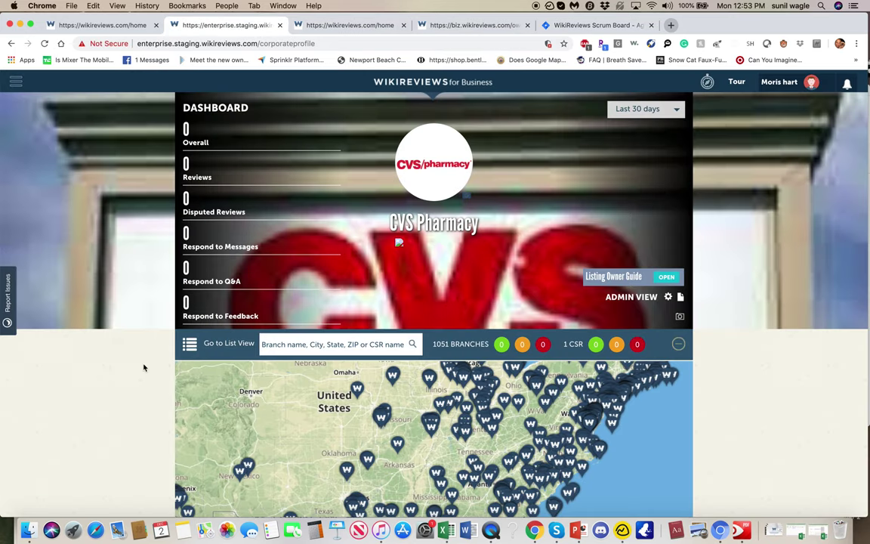
pyautogui.scroll(-3, 143, 367)
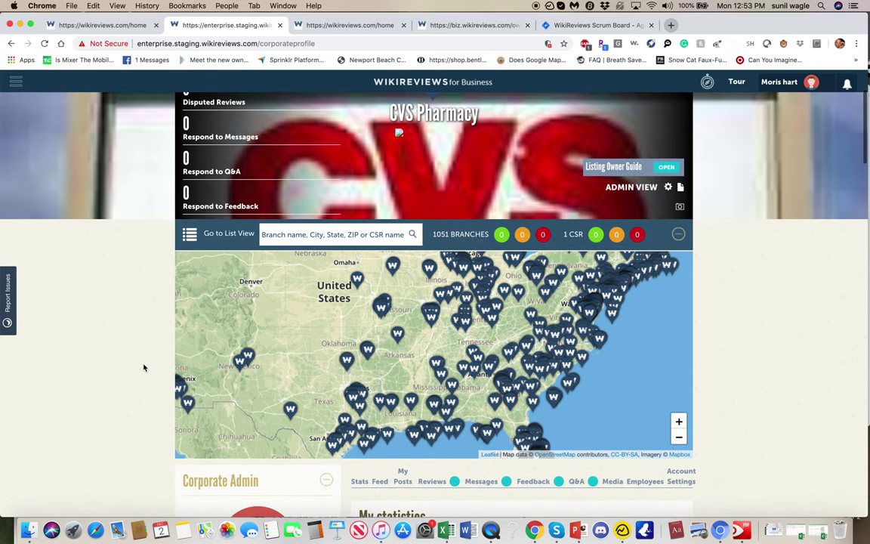
pyautogui.scroll(-5, 143, 367)
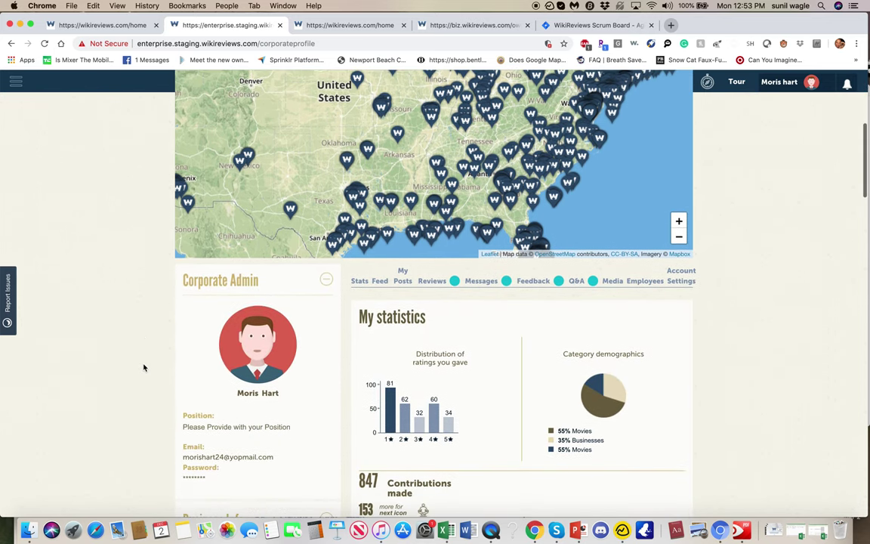
pyautogui.scroll(-3, 144, 367)
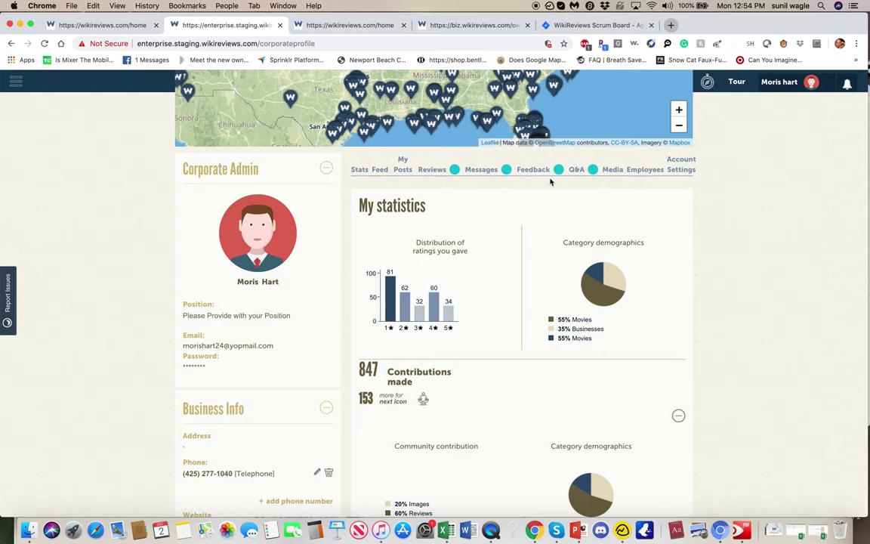
pyautogui.click(542, 25)
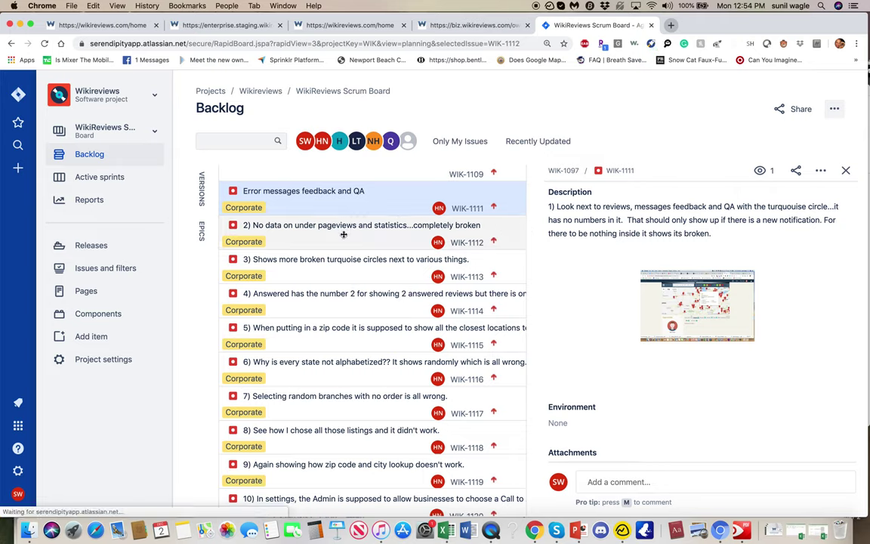
# Step: Open WIK-1112 'No data on under pageviews and statistics', then show the wikireviews.com home page
pyautogui.click(289, 229)
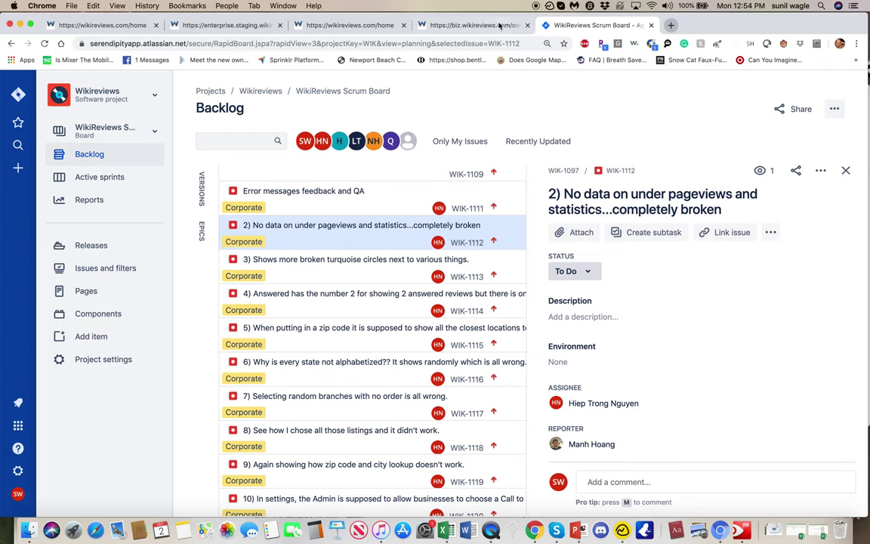
pyautogui.click(372, 27)
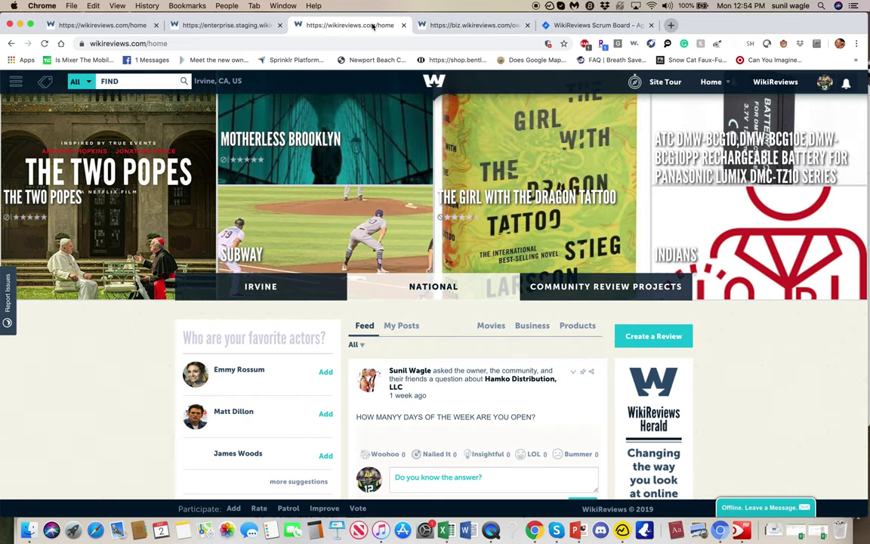
# Step: Scroll the WikiReviews home feed and open the Hamko Distribution, LLC link
pyautogui.click(247, 25)
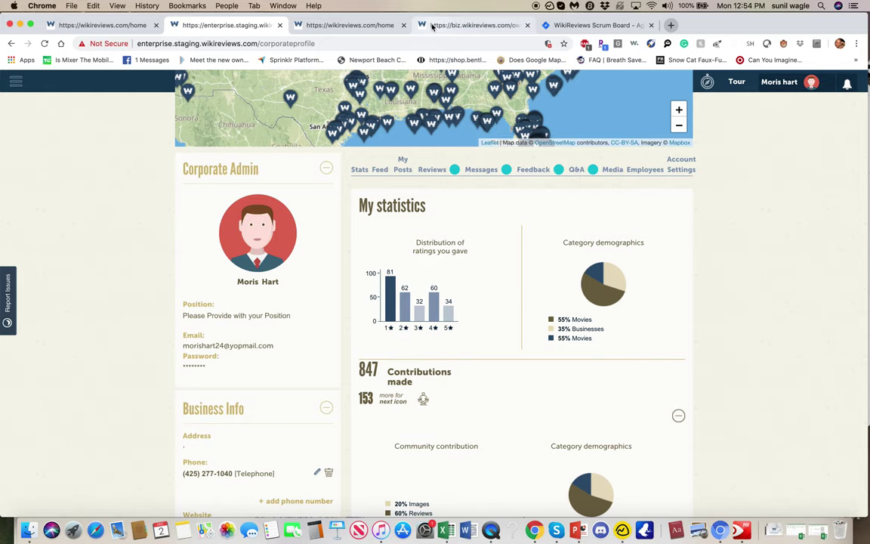
pyautogui.click(366, 27)
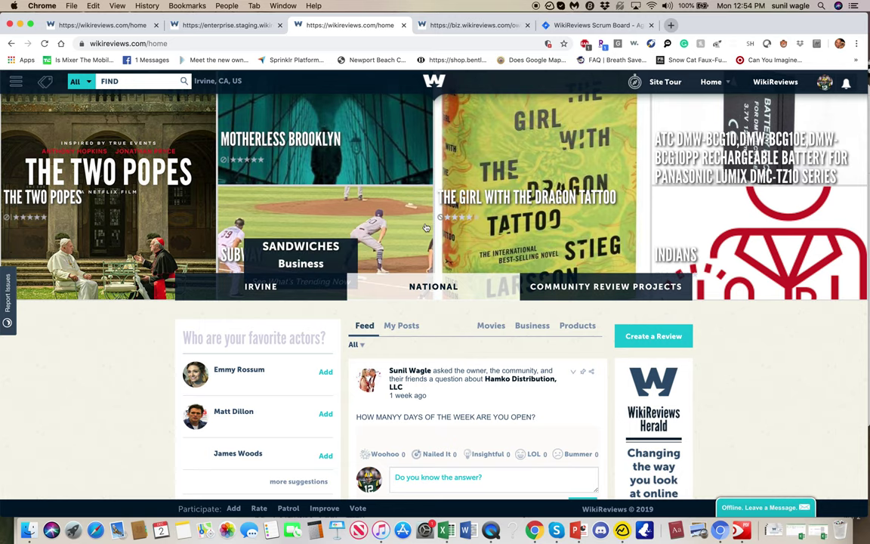
pyautogui.scroll(-2, 426, 226)
pyautogui.scroll(-3, 425, 227)
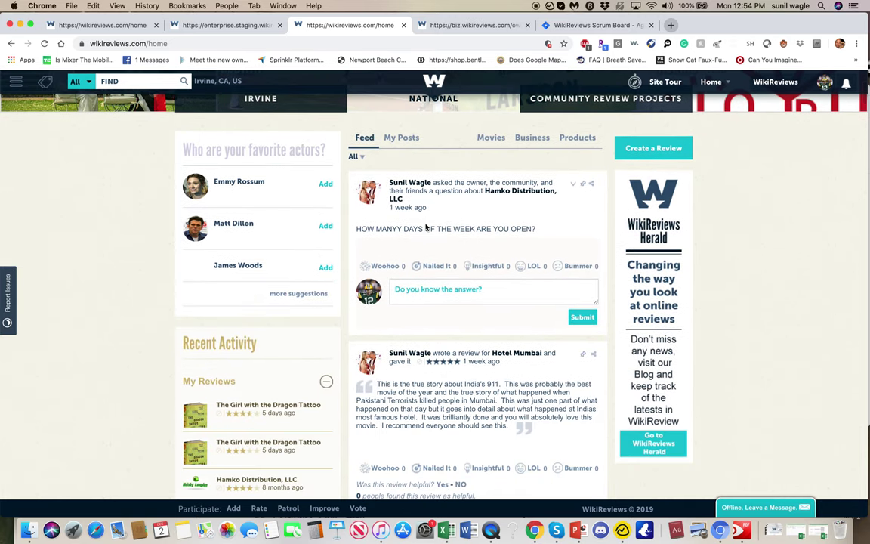
pyautogui.click(524, 192)
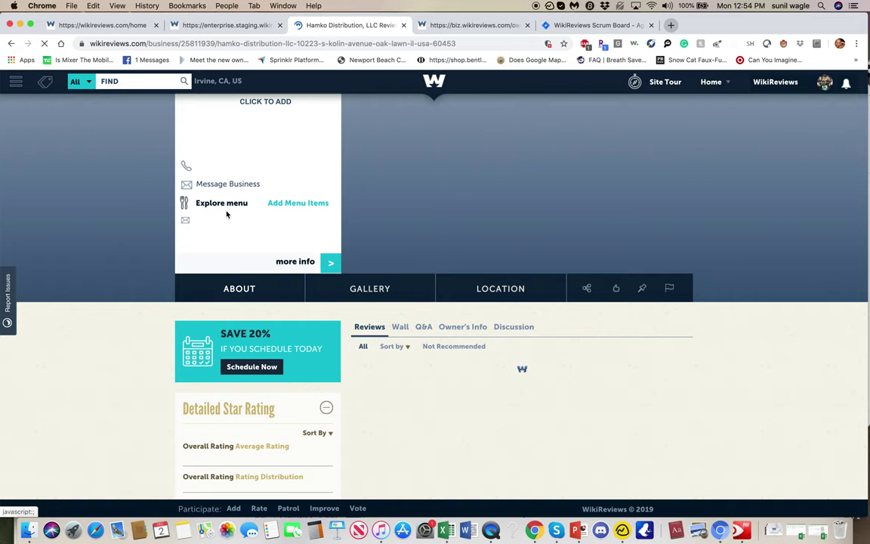
# Step: Show the Q&A section on Hamko Distribution's page
pyautogui.scroll(-3, 146, 305)
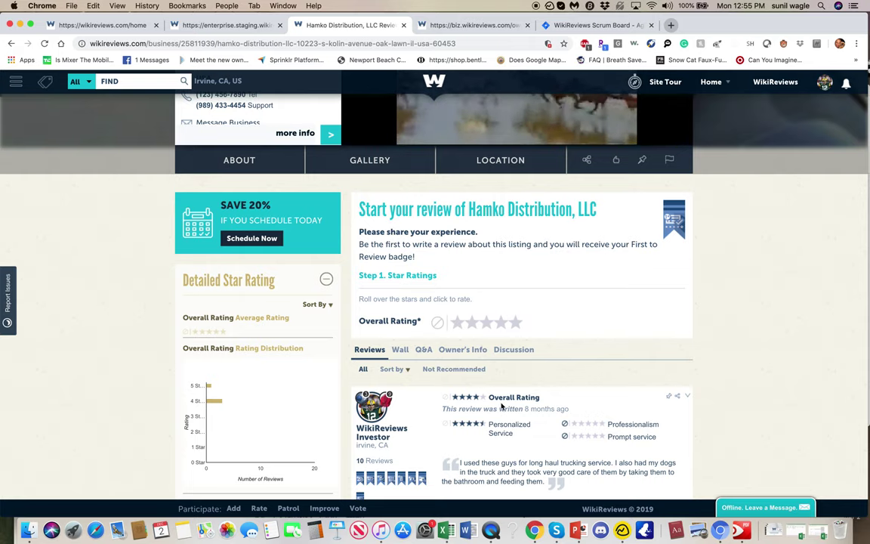
pyautogui.click(425, 351)
pyautogui.scroll(-3, 426, 317)
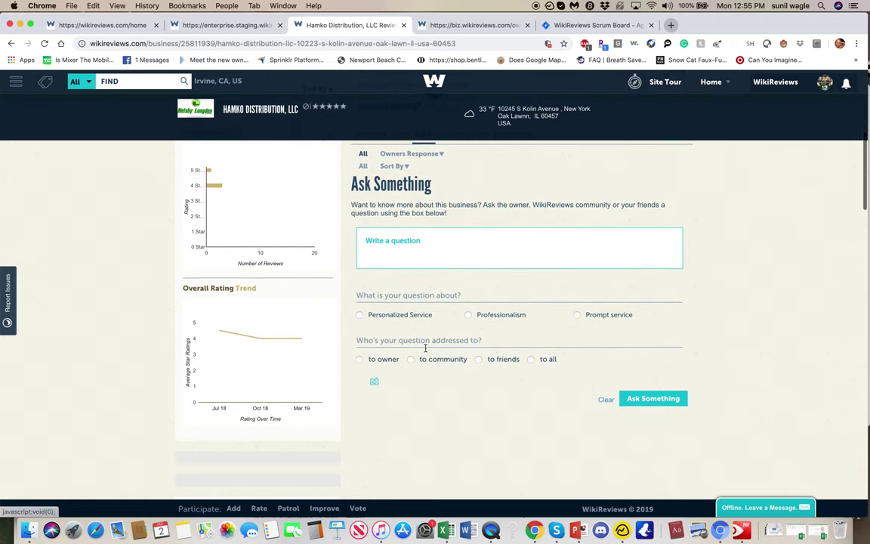
pyautogui.scroll(1, 426, 230)
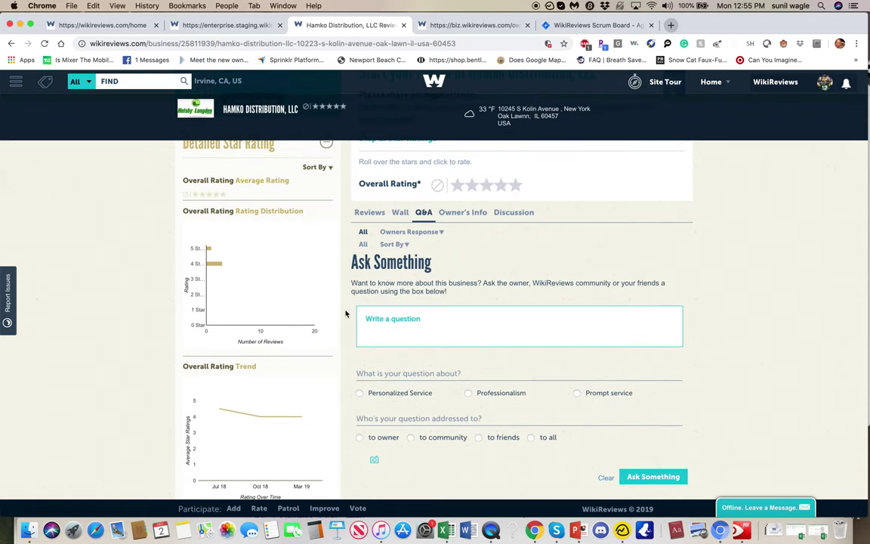
# Step: Write the question 'What is the quality of the trucks they have?'
pyautogui.click(457, 327)
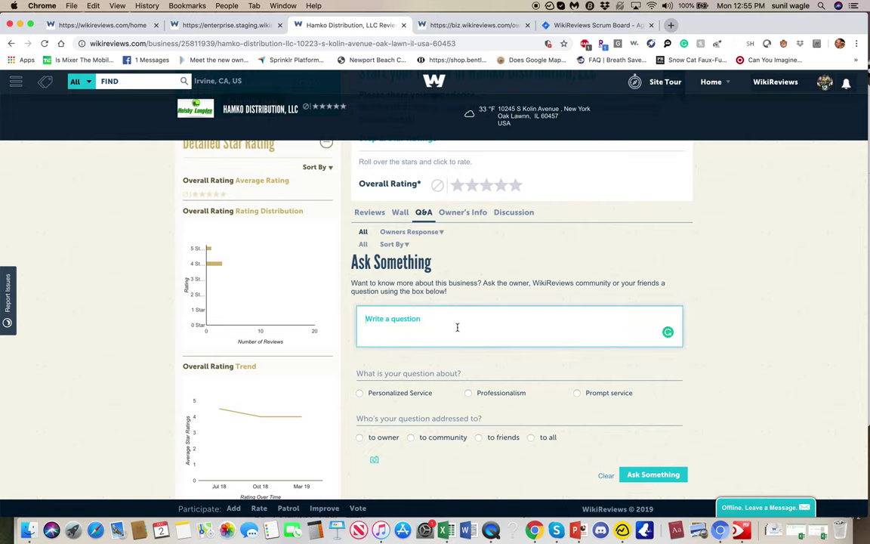
pyautogui.write('How manyy tr')
pyautogui.press('BackSpace')
pyautogui.press('BackSpace')
pyautogui.press('BackSpace')
pyautogui.press('BackSpace')
pyautogui.write('What is the qualty')
pyautogui.press('BackSpace')
pyautogui.press('BackSpace')
pyautogui.write('ity of the trucks they ahve')
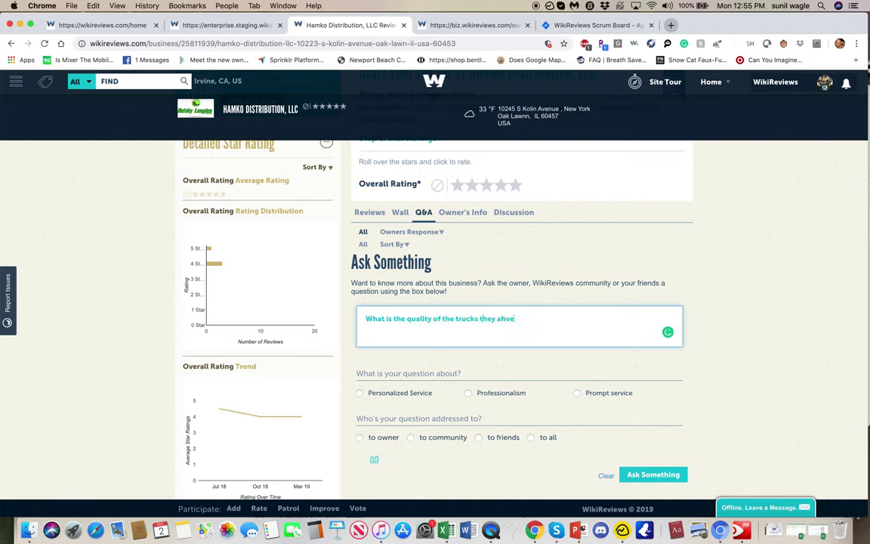
pyautogui.press('BackSpace')
pyautogui.press('BackSpace')
pyautogui.write('ave?')
# Step: Address the question to the community, submit it with Ask Something, and show biz.wikireviews.com
pyautogui.click(411, 438)
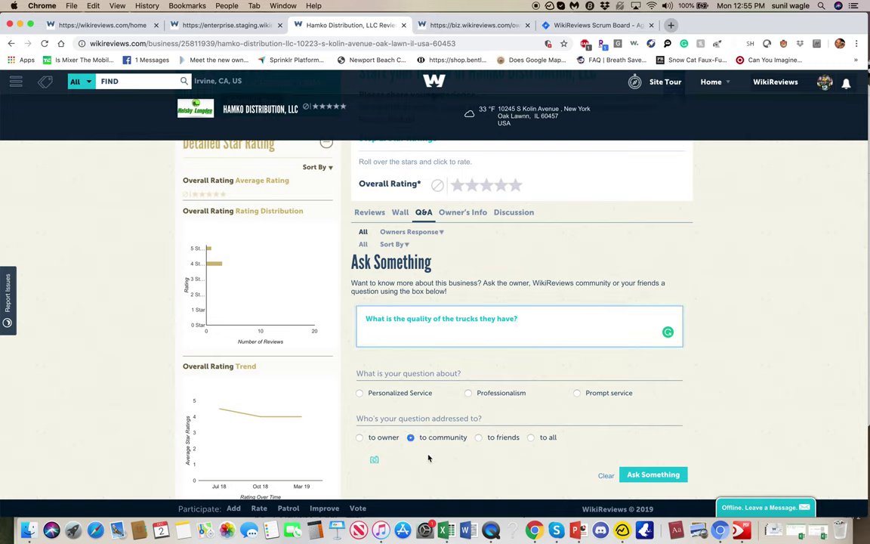
pyautogui.scroll(-2, 435, 458)
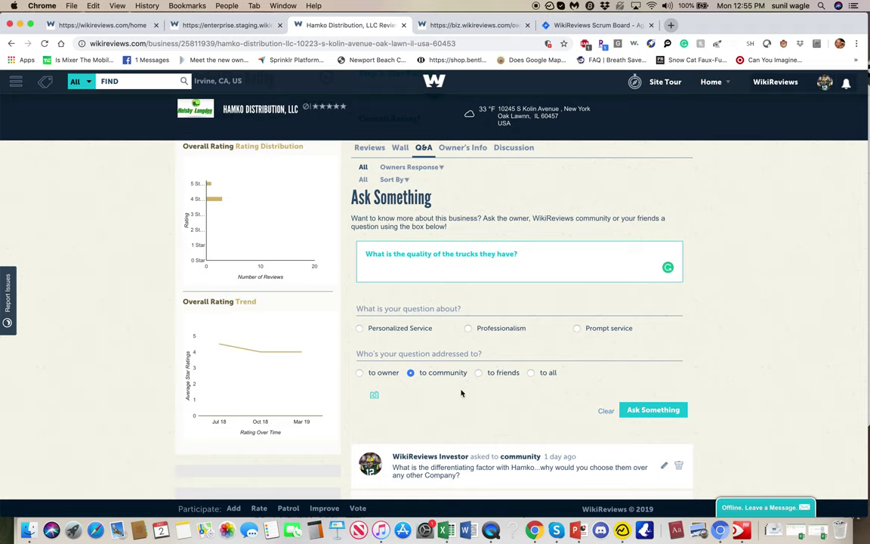
pyautogui.click(654, 410)
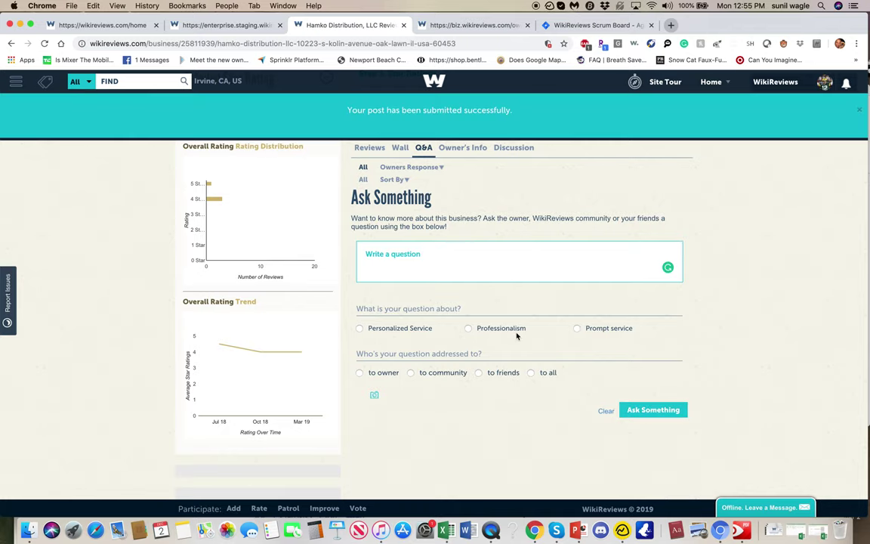
pyautogui.scroll(5, 503, 275)
pyautogui.click(475, 27)
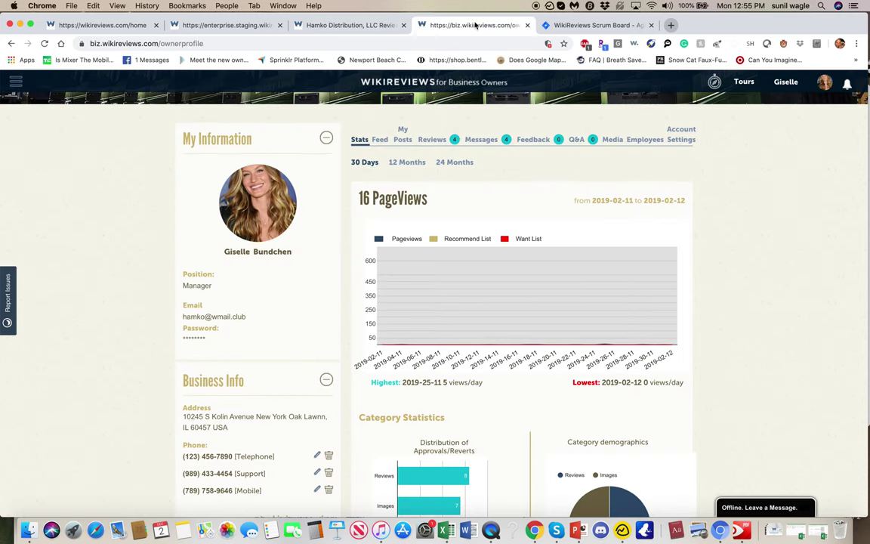
# Step: Open Feedback, reload, and filter to Unanswered to find the new truck-quality question
pyautogui.scroll(2, 497, 270)
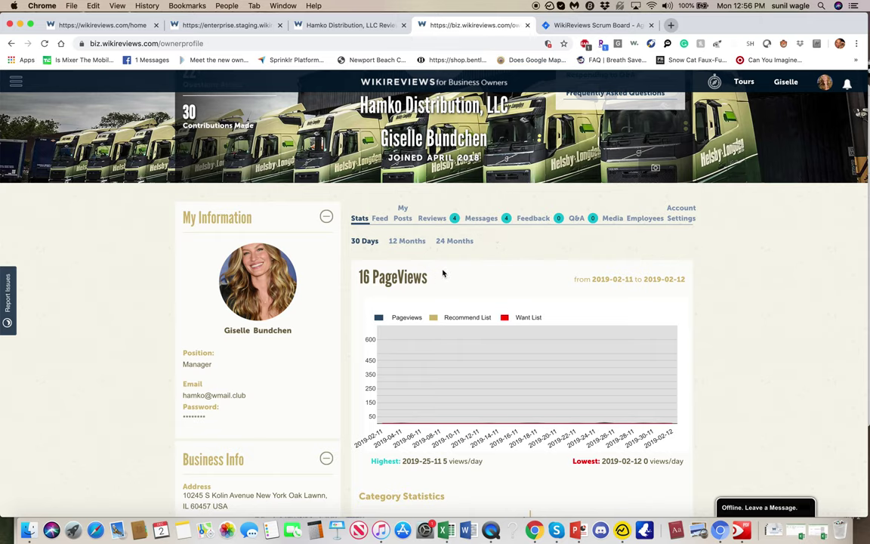
pyautogui.click(530, 219)
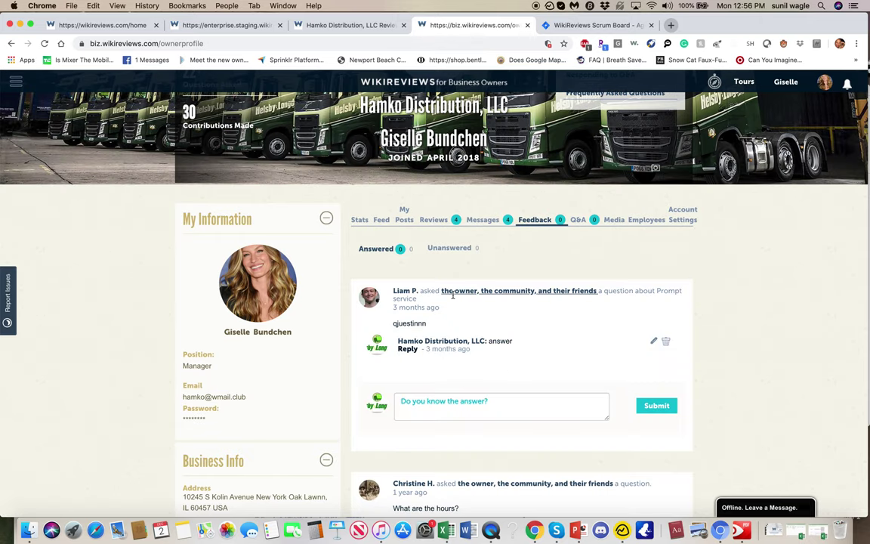
pyautogui.click(536, 219)
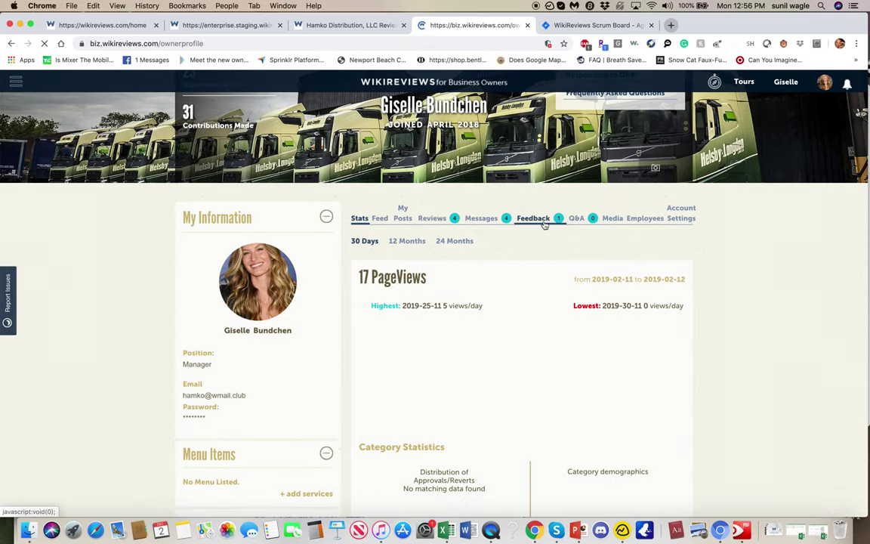
pyautogui.click(534, 219)
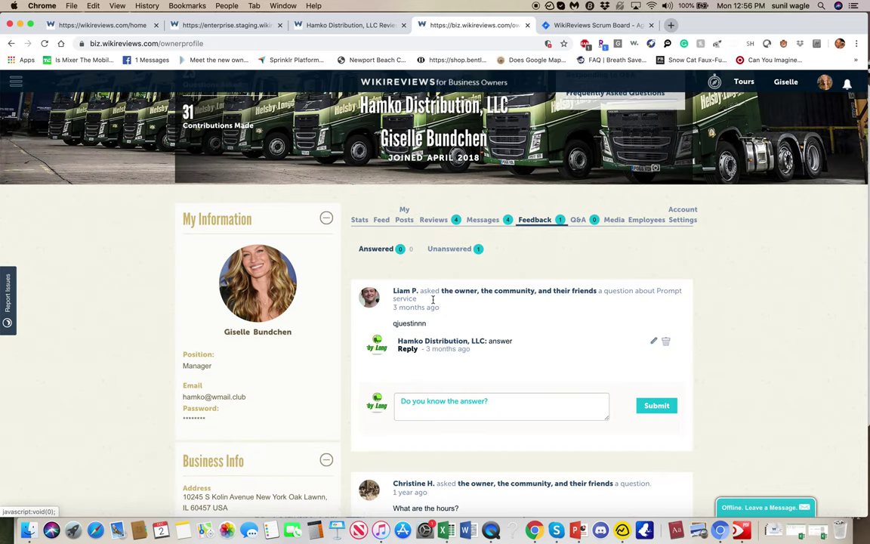
pyautogui.click(449, 249)
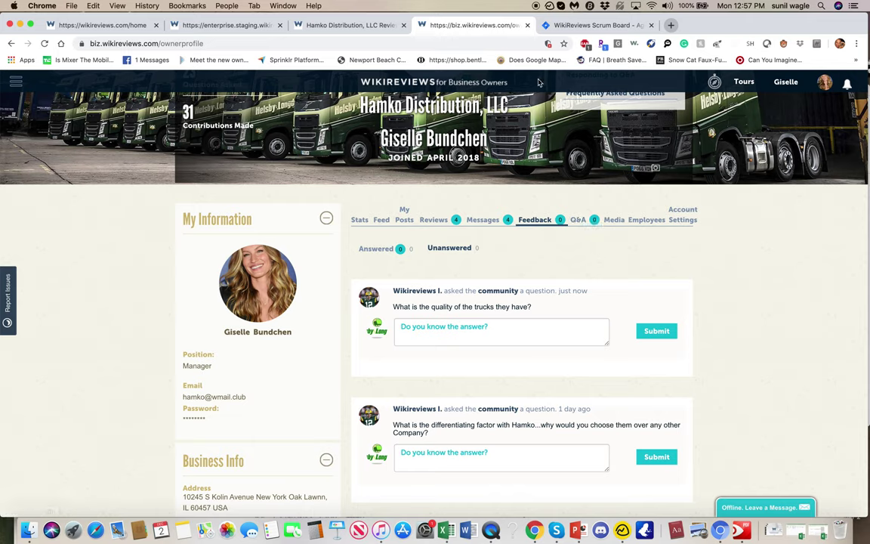
# Step: Review the Hamko Distribution consumer page, then check the Jira backlog
pyautogui.click(325, 24)
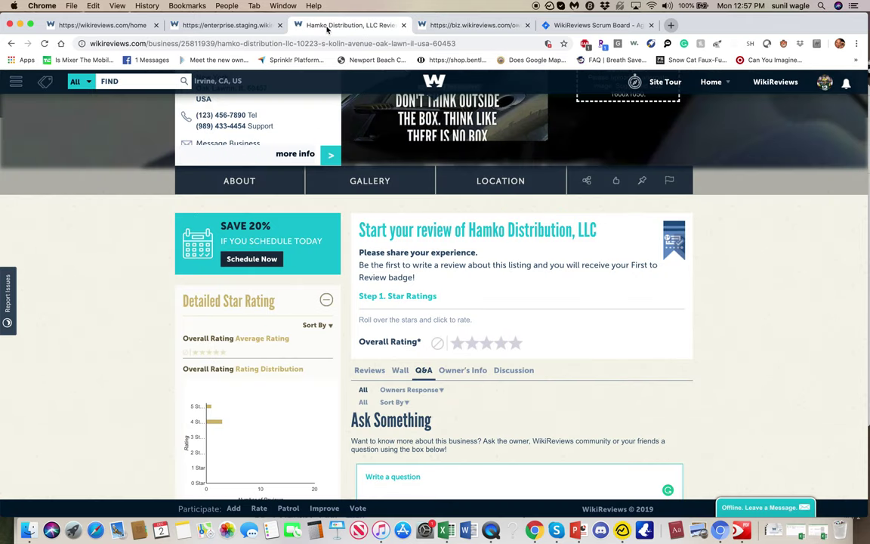
pyautogui.scroll(-1, 422, 362)
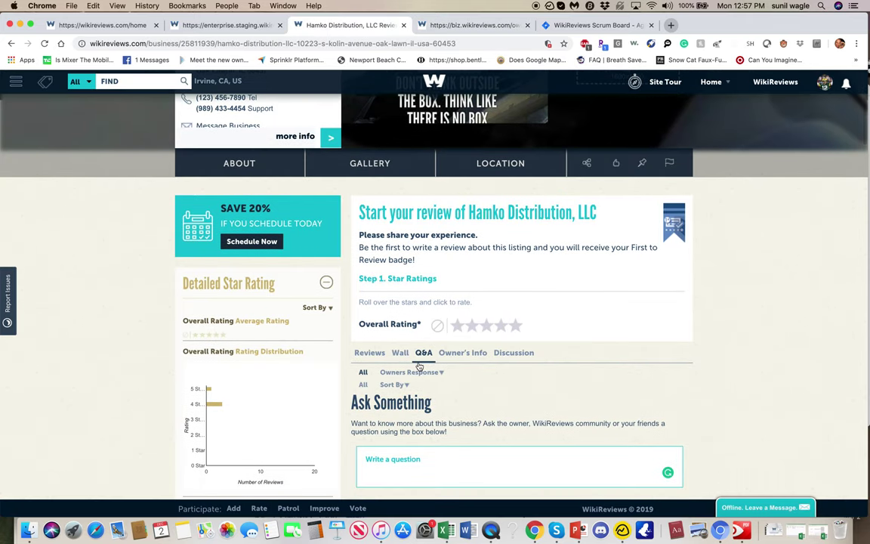
pyautogui.scroll(-3, 459, 406)
pyautogui.scroll(-2, 459, 406)
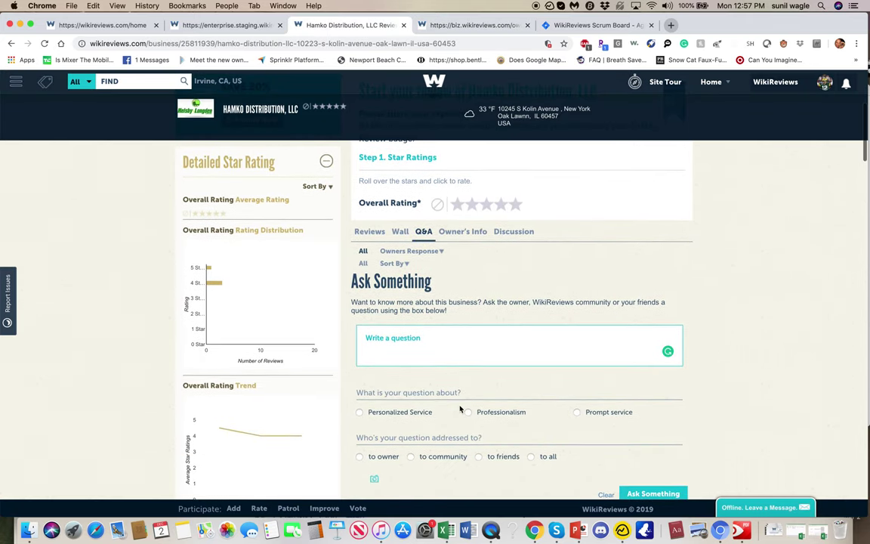
pyautogui.scroll(5, 462, 412)
pyautogui.click(538, 25)
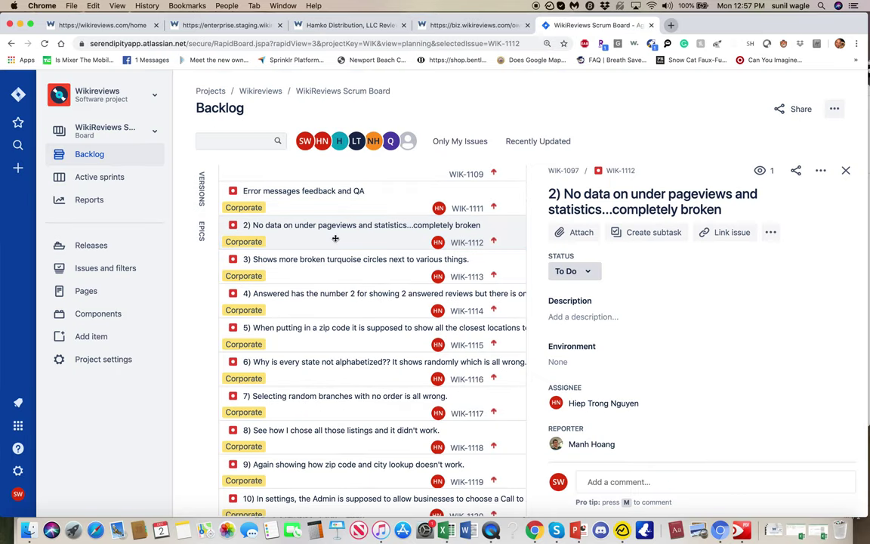
# Step: Open the Hamko owner profile's Stats and scroll through its empty charts
pyautogui.click(473, 25)
pyautogui.click(360, 219)
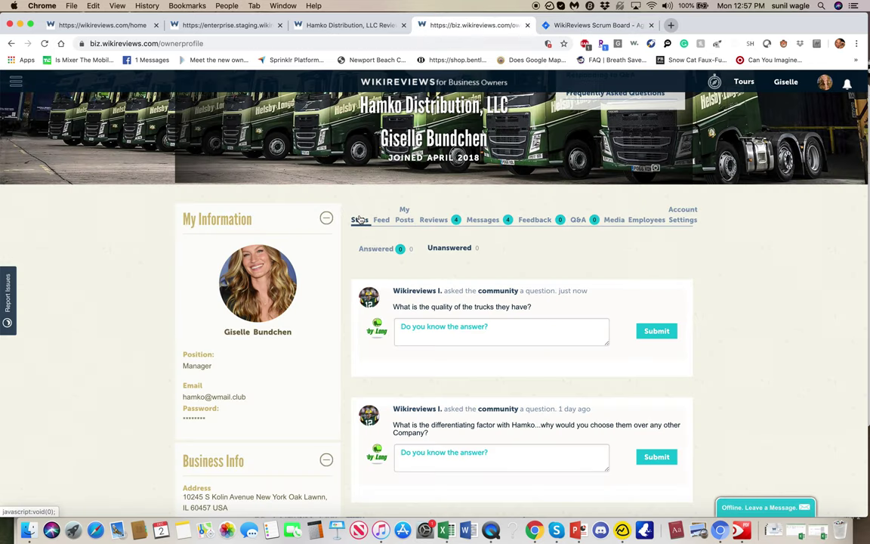
pyautogui.scroll(-5, 360, 219)
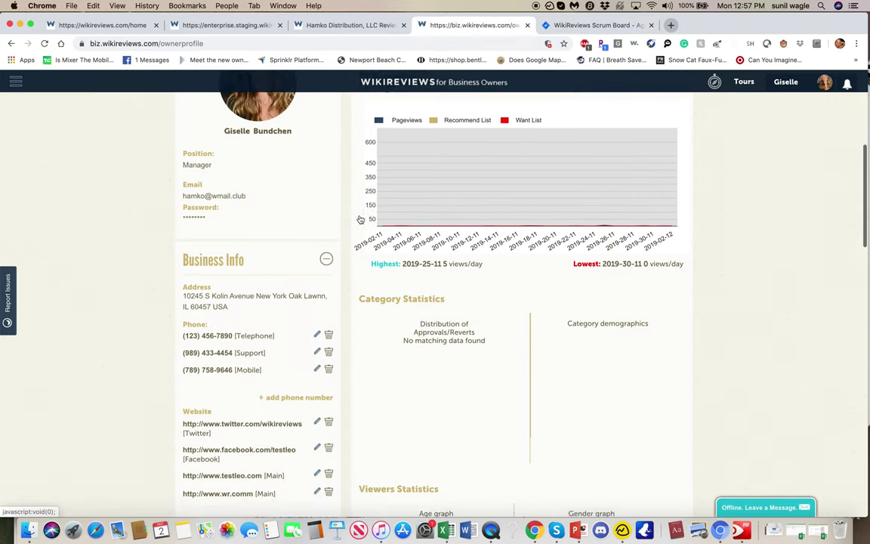
pyautogui.scroll(-2, 359, 219)
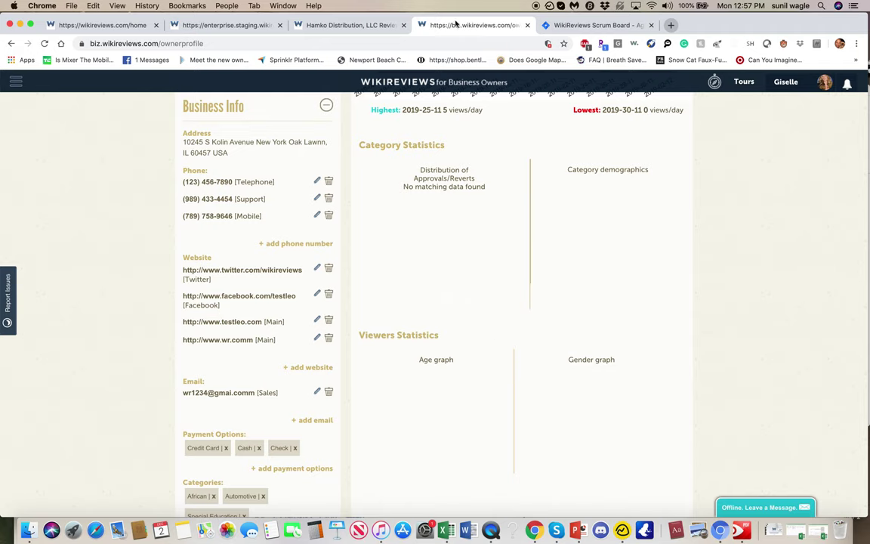
# Step: Compare with the enterprise staging dashboard, then reload the Hamko owner profile
pyautogui.click(225, 30)
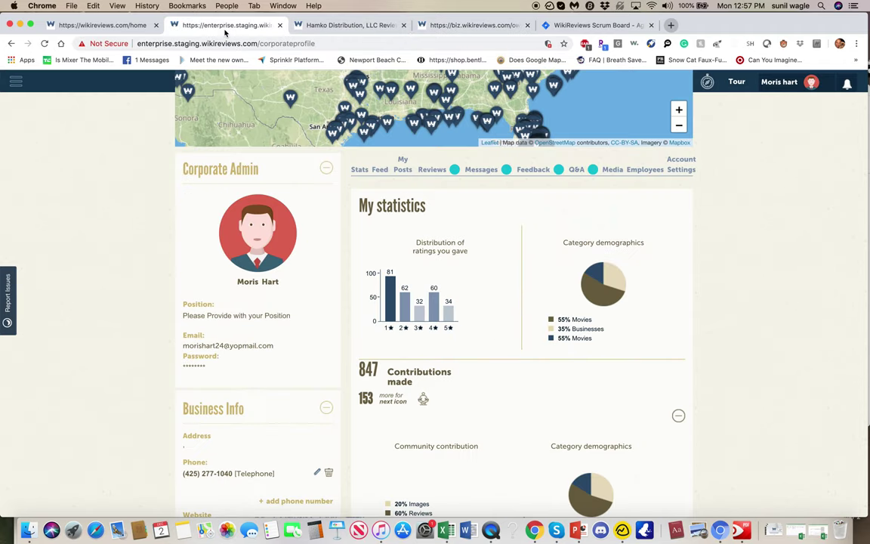
pyautogui.scroll(-1, 275, 285)
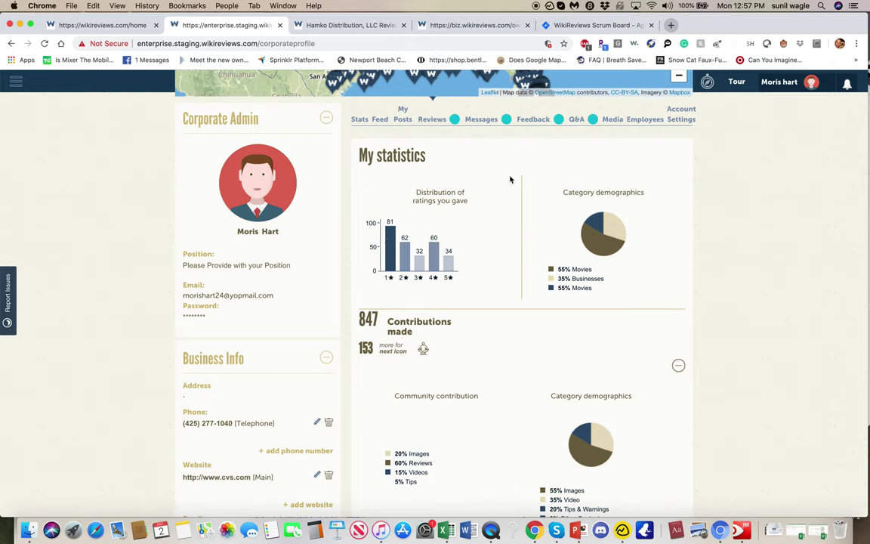
pyautogui.click(475, 28)
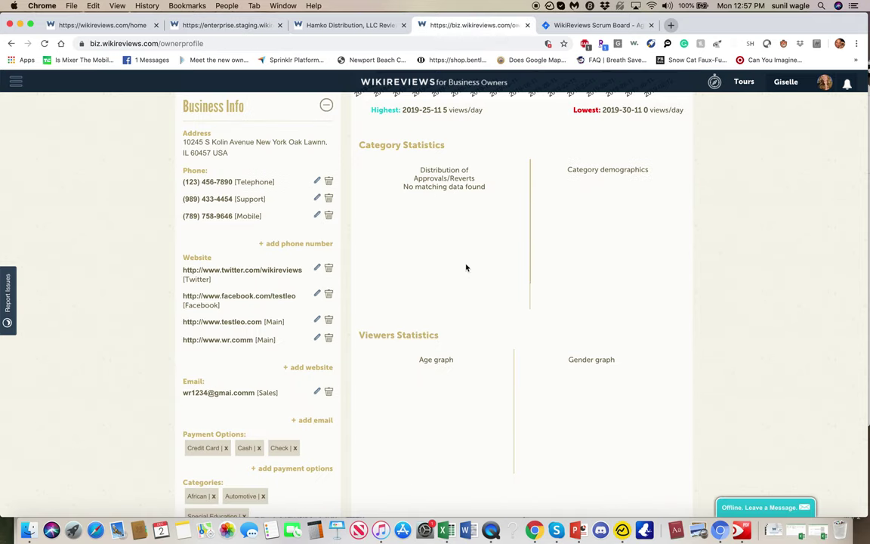
pyautogui.scroll(-3, 457, 263)
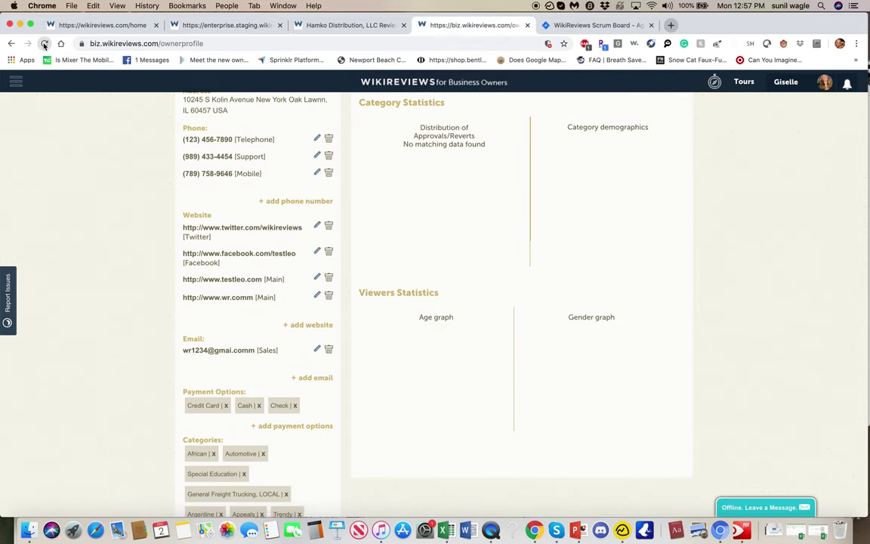
pyautogui.click(45, 43)
# Step: Reload the owner statistics and adjust the start of the PageViews date range
pyautogui.click(43, 43)
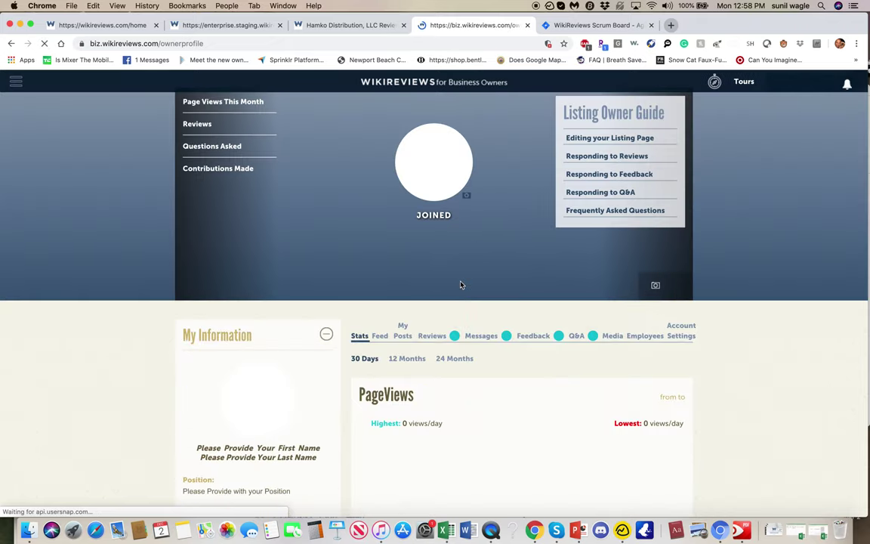
pyautogui.scroll(-5, 461, 284)
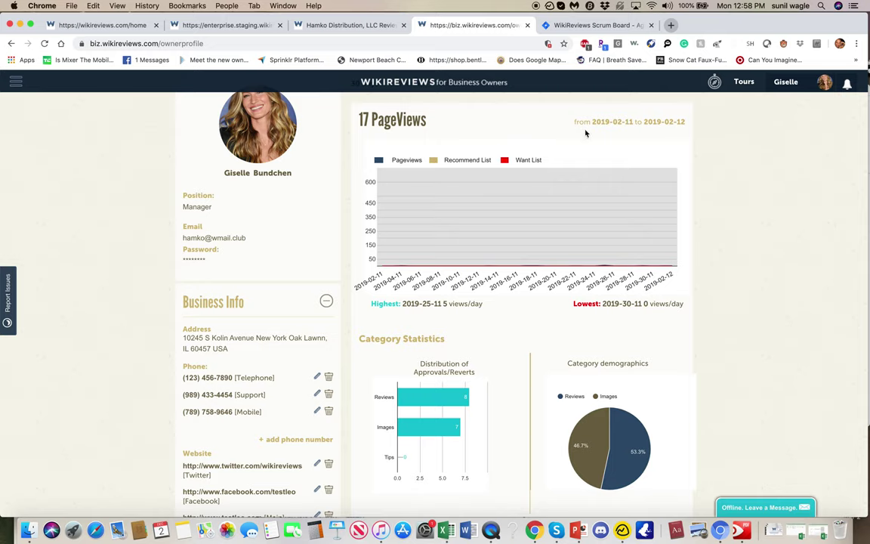
pyautogui.click(604, 122)
pyautogui.moveTo(613, 269)
pyautogui.scroll(-1, 537, 171)
pyautogui.scroll(-2, 537, 171)
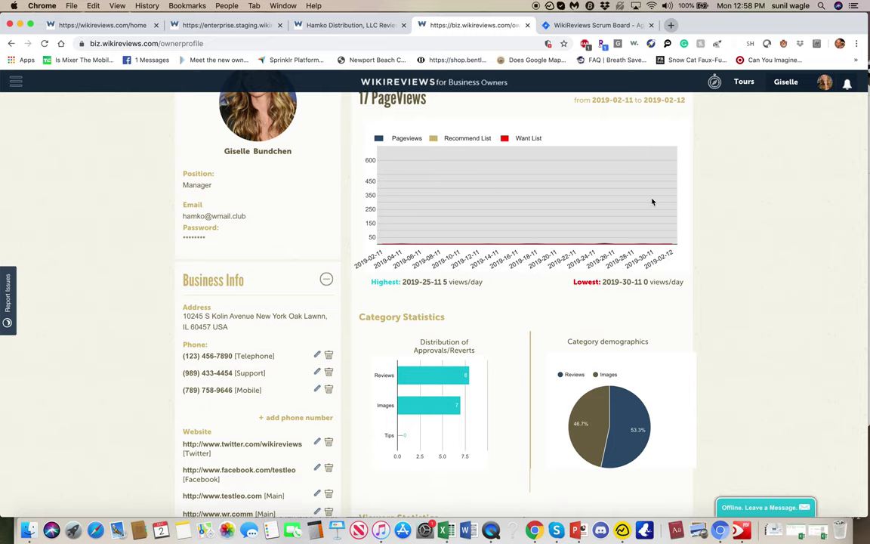
# Step: Inspect the populated Category and Viewers charts, then bring up the enterprise staging profile
pyautogui.scroll(-3, 652, 202)
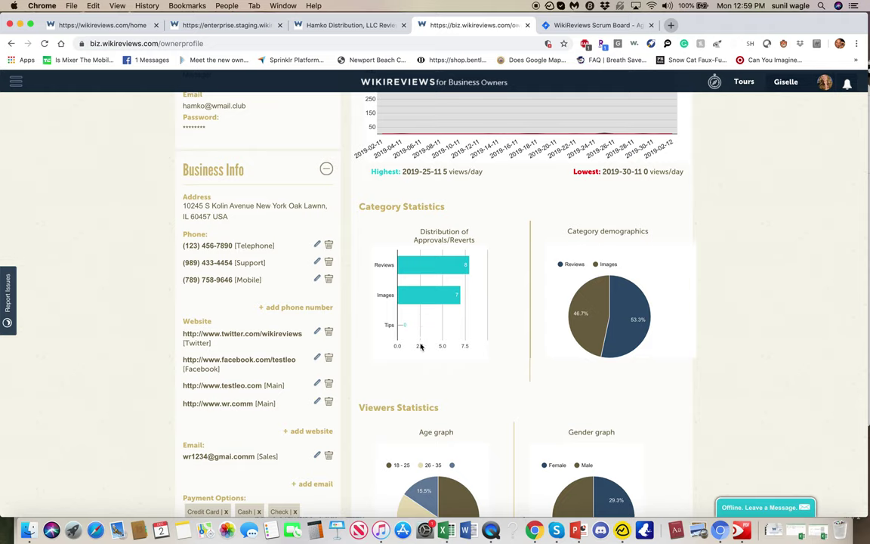
pyautogui.moveTo(417, 295)
pyautogui.moveTo(588, 325)
pyautogui.scroll(-3, 589, 326)
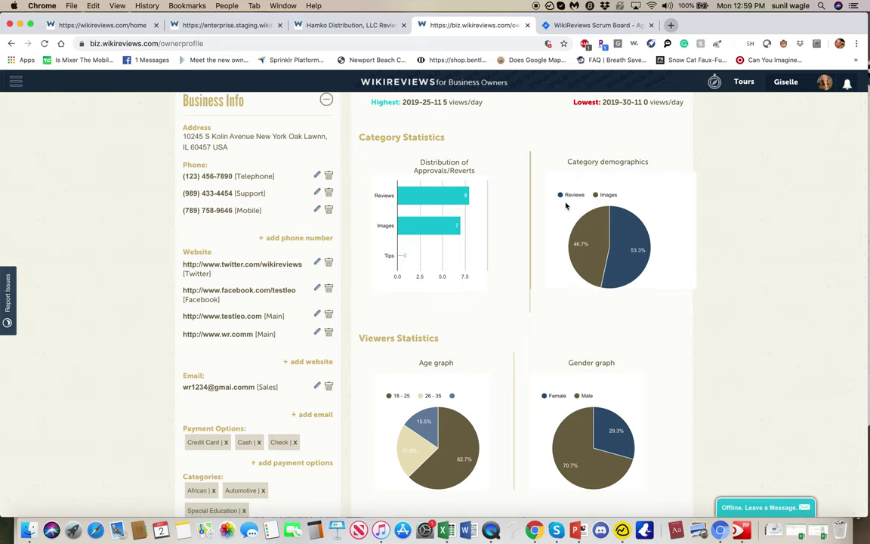
pyautogui.moveTo(616, 209)
pyautogui.scroll(-6, 618, 227)
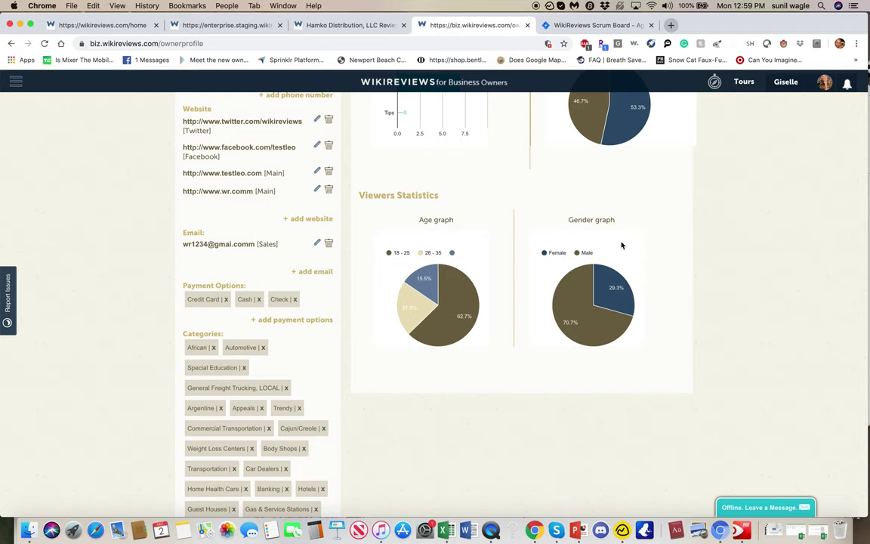
pyautogui.scroll(-1, 622, 244)
pyautogui.scroll(5, 622, 245)
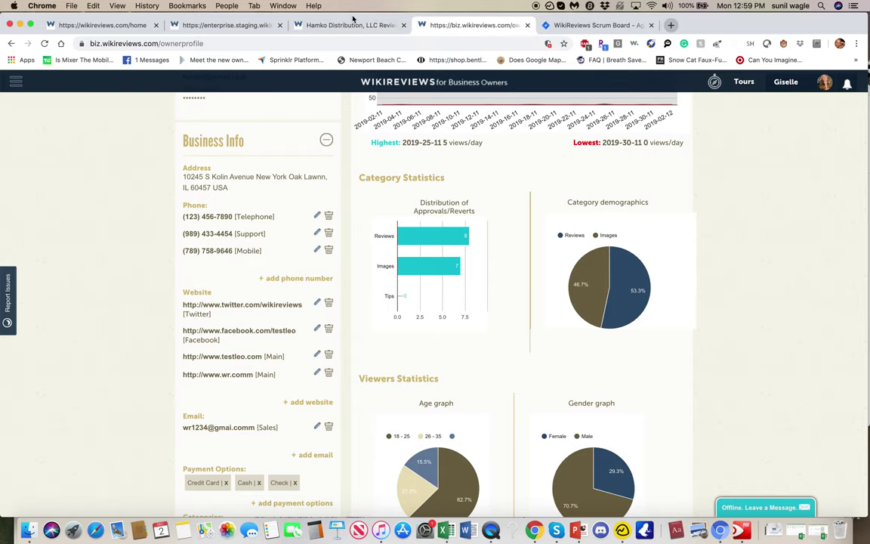
pyautogui.click(226, 26)
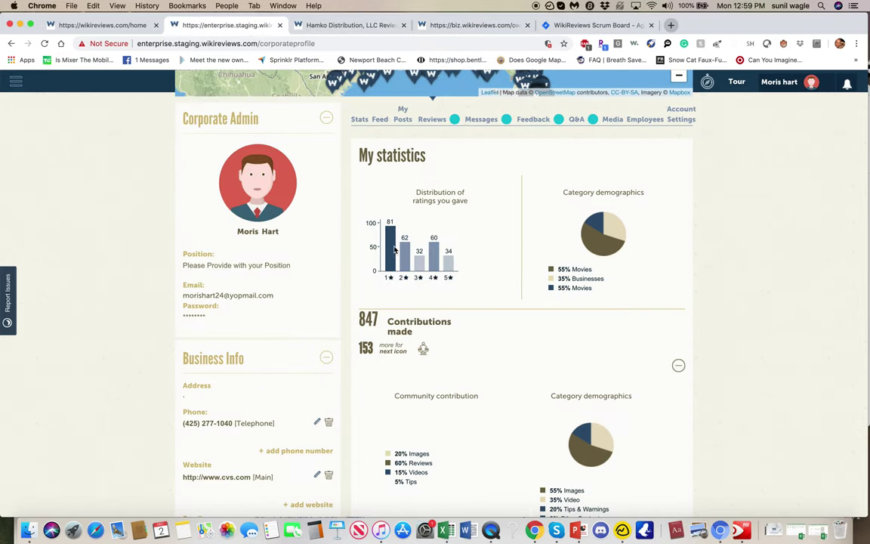
# Step: Return from the Corporate Admin page to the Jira backlog and open bug WIK-1113
pyautogui.scroll(-2, 504, 355)
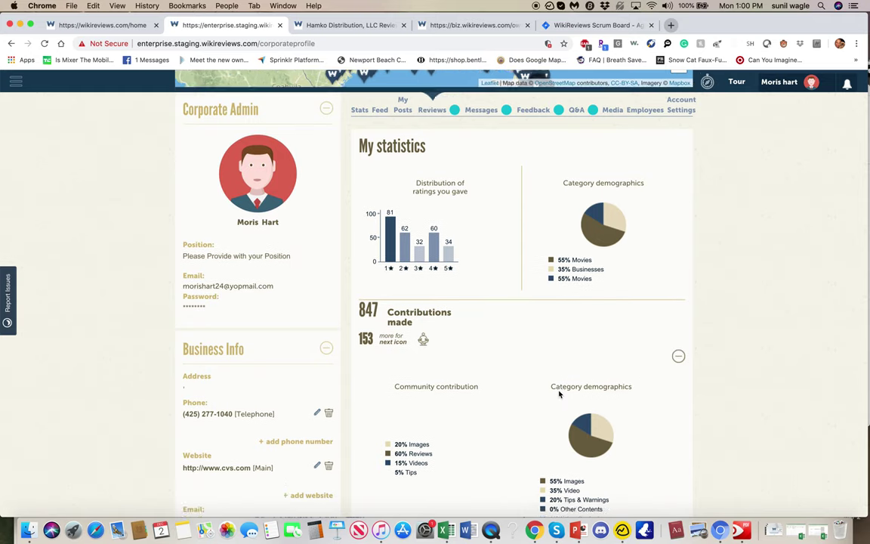
pyautogui.scroll(2, 558, 394)
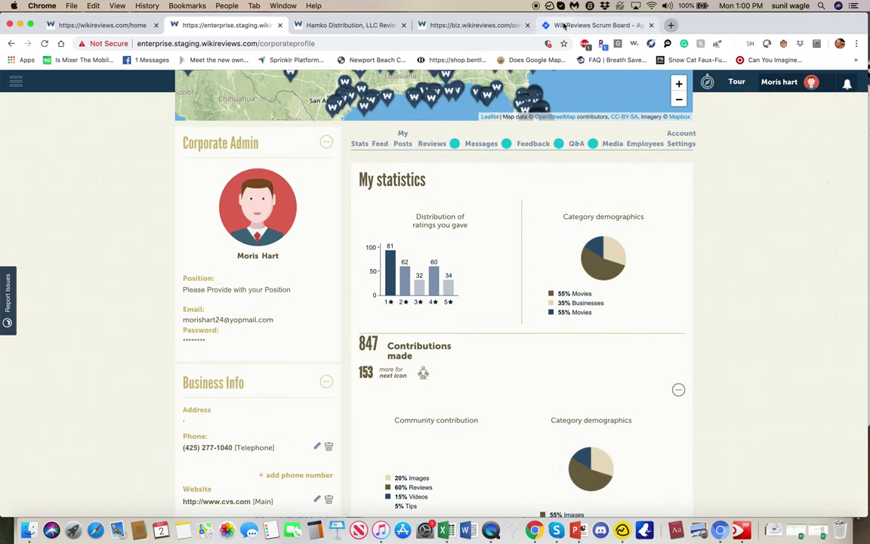
pyautogui.click(559, 28)
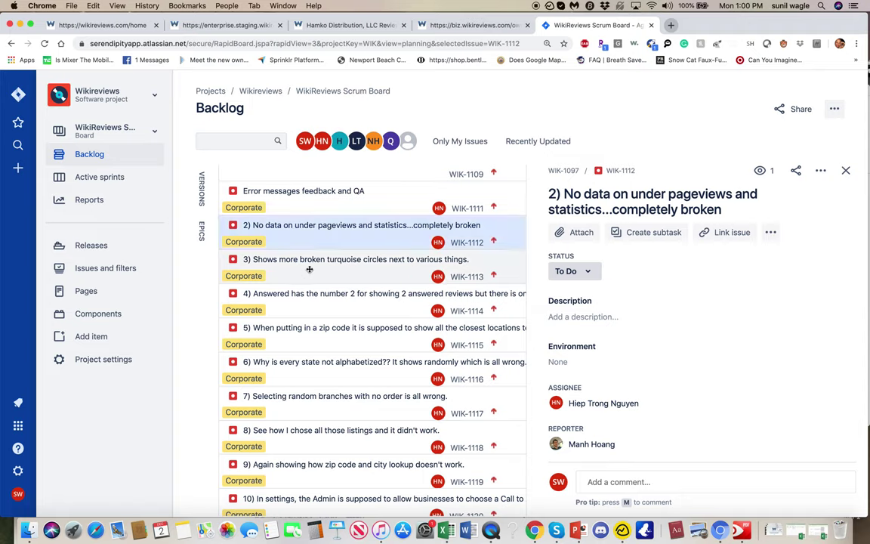
pyautogui.click(309, 268)
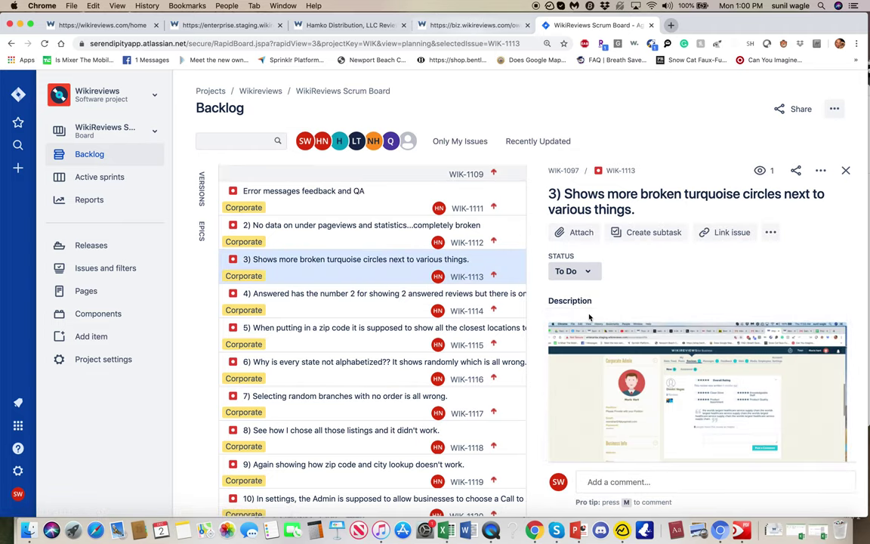
# Step: Open bug WIK-1111 'Error messages feedback and QA', then switch to enterprise staging
pyautogui.click(339, 205)
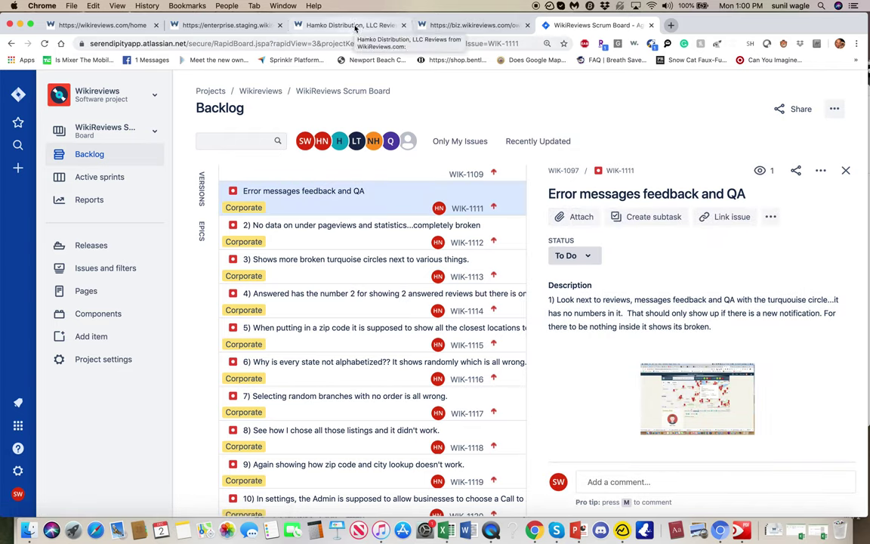
pyautogui.click(252, 26)
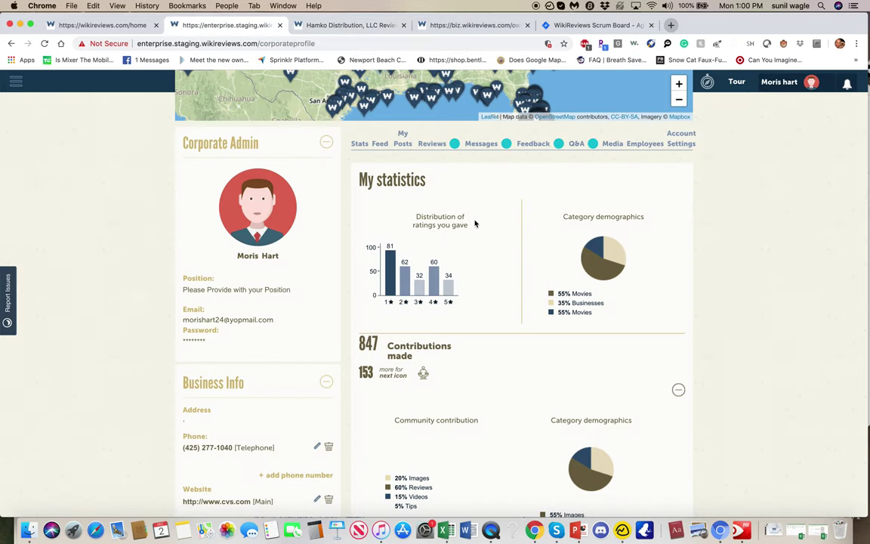
# Step: Open the empty Feedback section and reveal the CVS Pharmacy popup on the branch map
pyautogui.click(533, 144)
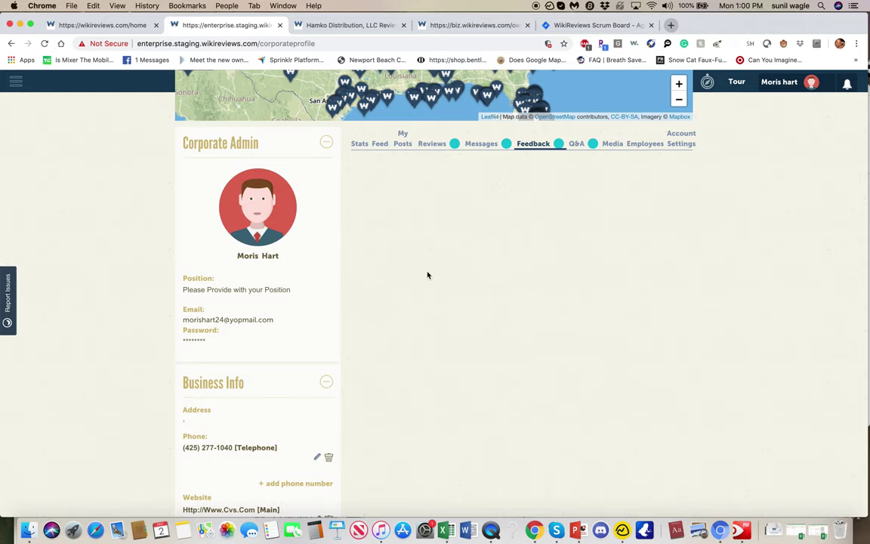
pyautogui.scroll(4, 427, 275)
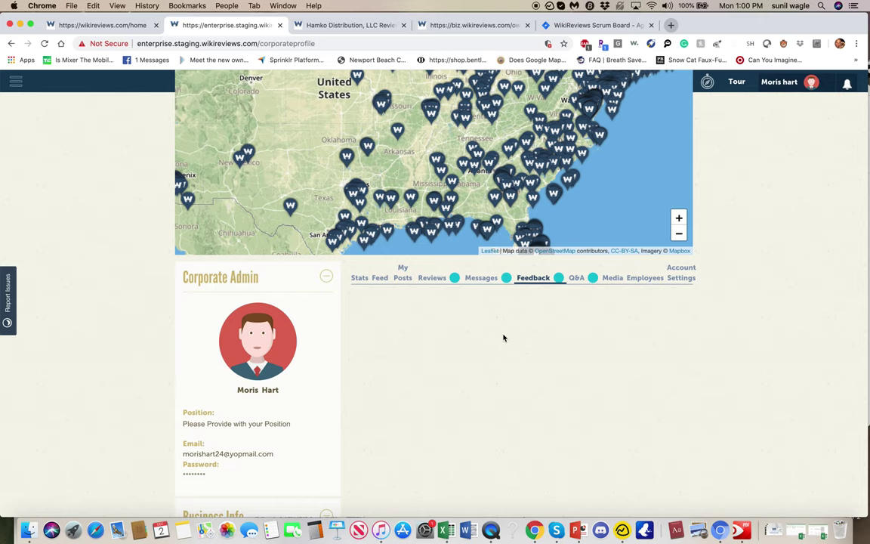
pyautogui.scroll(2, 504, 338)
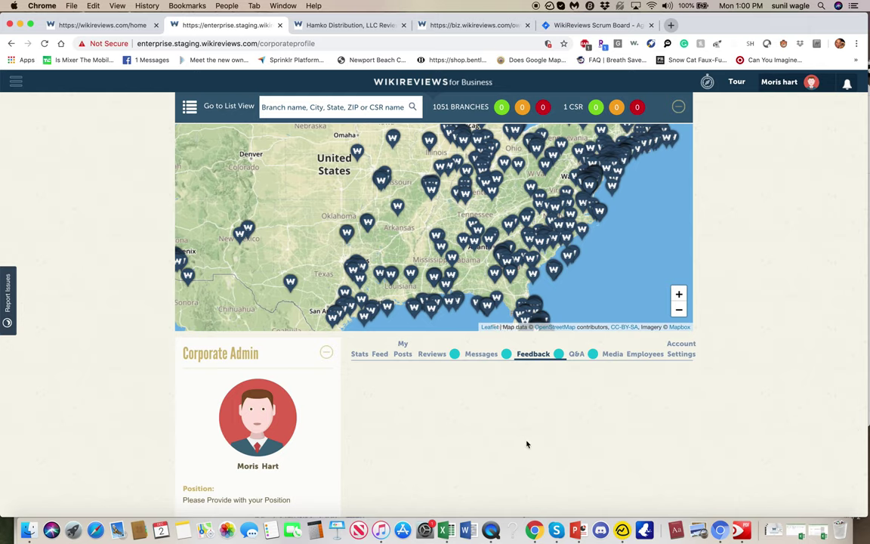
pyautogui.click(506, 223)
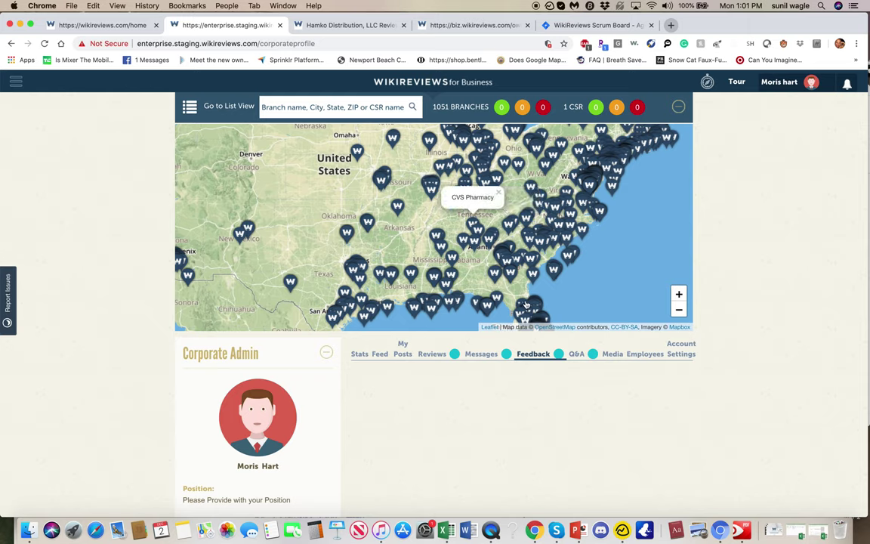
pyautogui.scroll(-1, 526, 304)
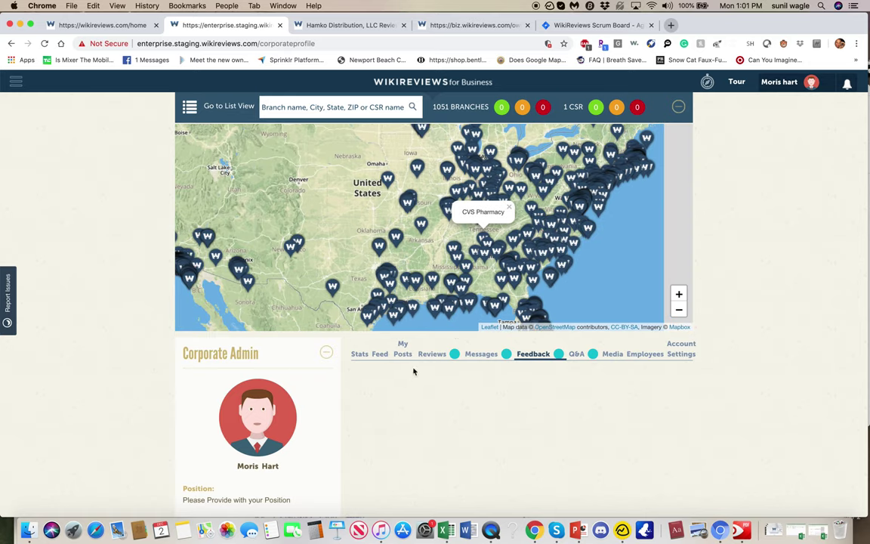
pyautogui.scroll(-1, 494, 265)
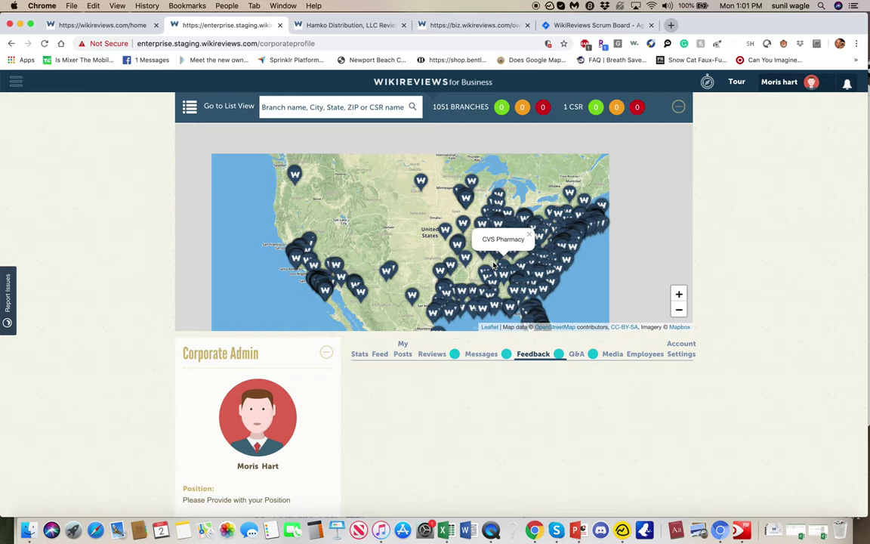
pyautogui.scroll(-1, 616, 263)
pyautogui.scroll(2, 665, 233)
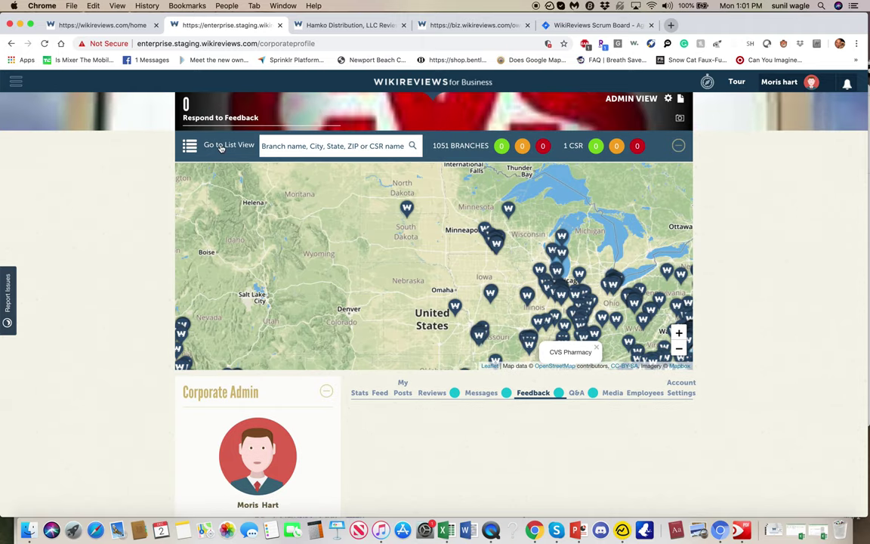
# Step: Open the CVS Pharmacy branch profile, which returns a 404, and go back
pyautogui.click(228, 145)
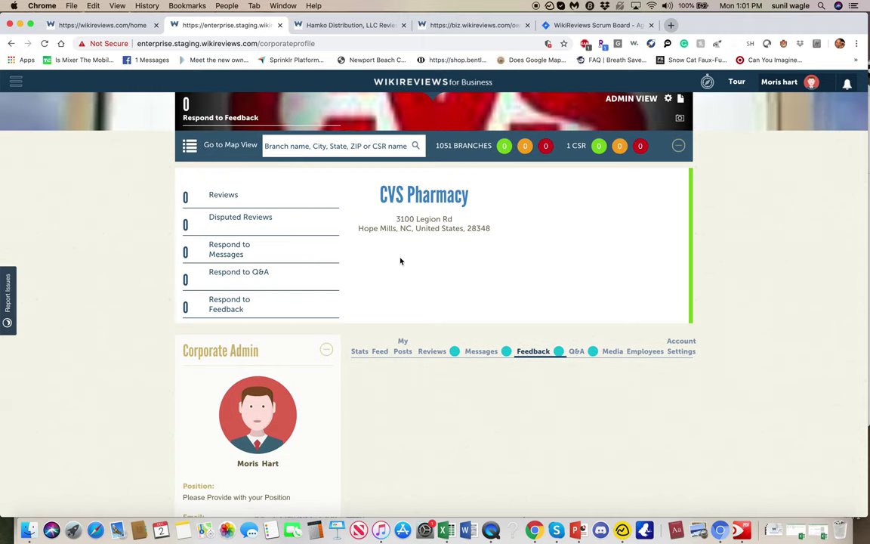
pyautogui.click(378, 191)
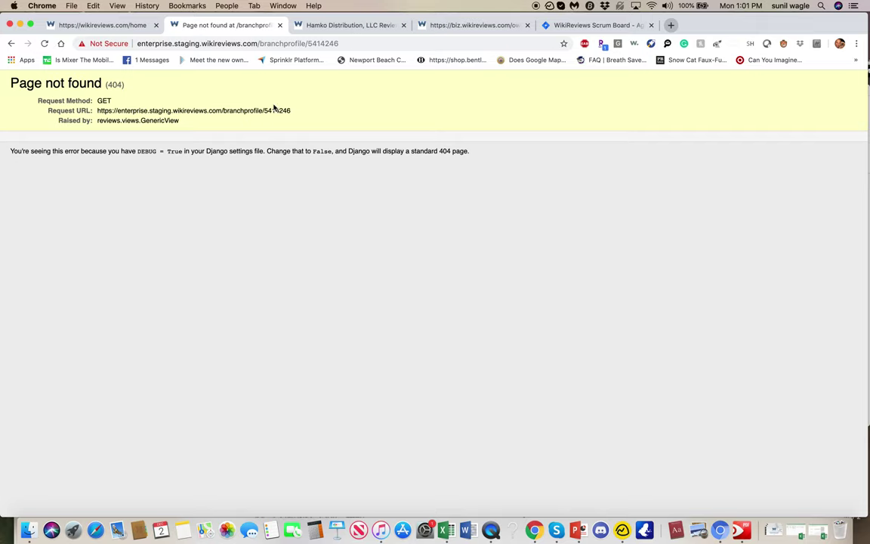
pyautogui.click(11, 43)
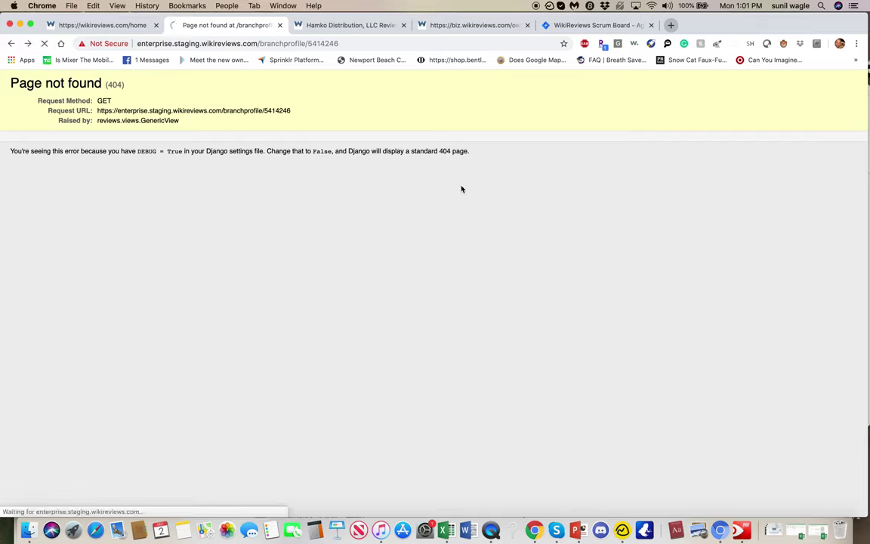
# Step: Flip through the owner profile, Hamko listing and consumer home tabs, returning to enterprise staging
pyautogui.click(462, 25)
pyautogui.scroll(-5, 462, 290)
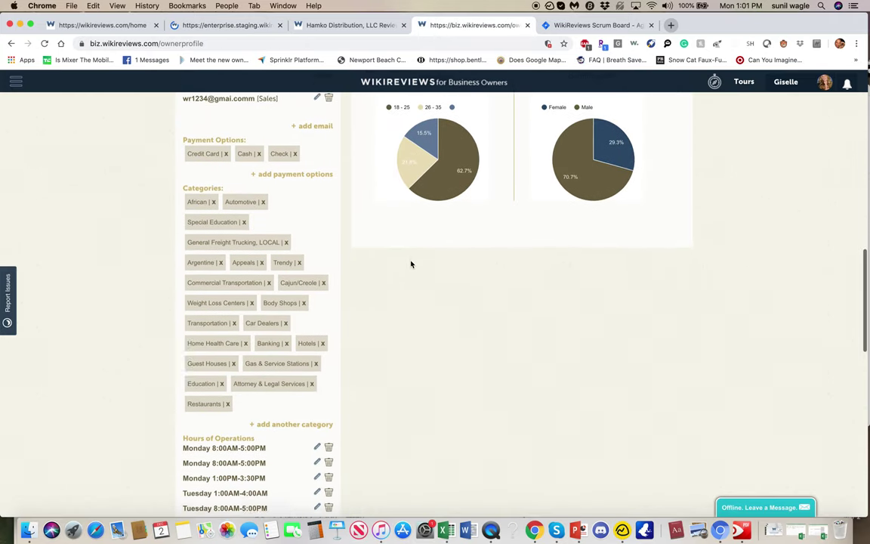
pyautogui.scroll(10, 410, 262)
pyautogui.scroll(4, 411, 264)
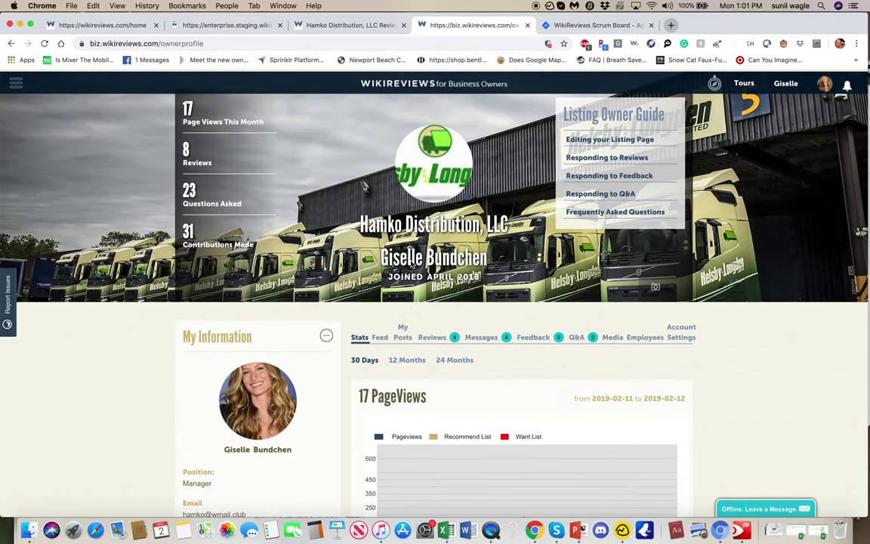
pyautogui.click(353, 25)
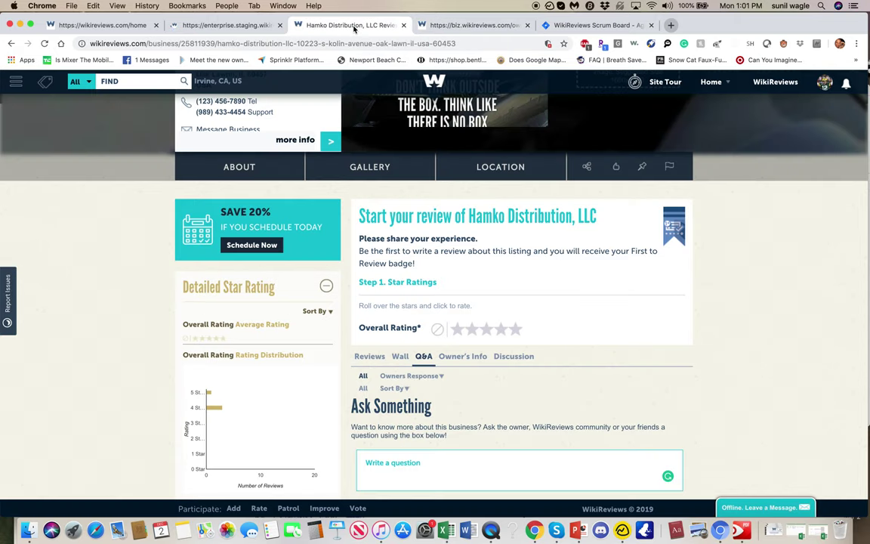
pyautogui.click(236, 27)
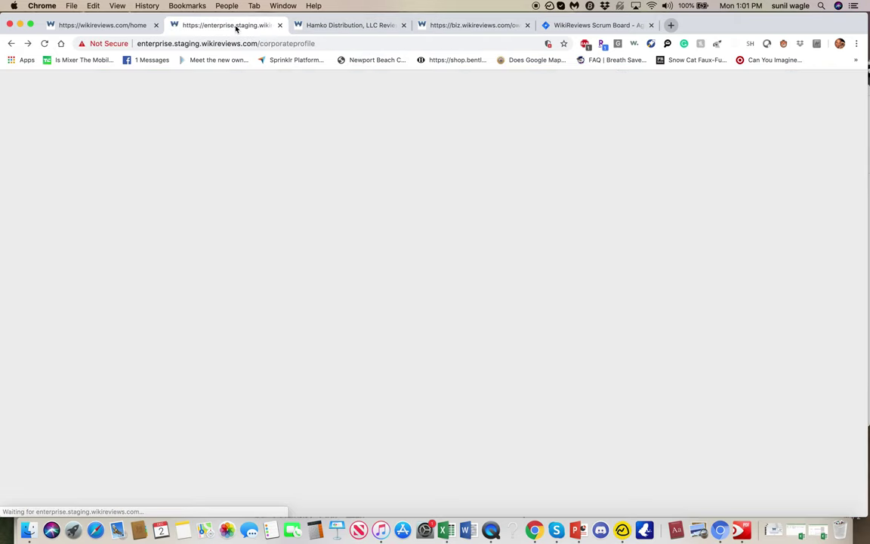
pyautogui.click(119, 27)
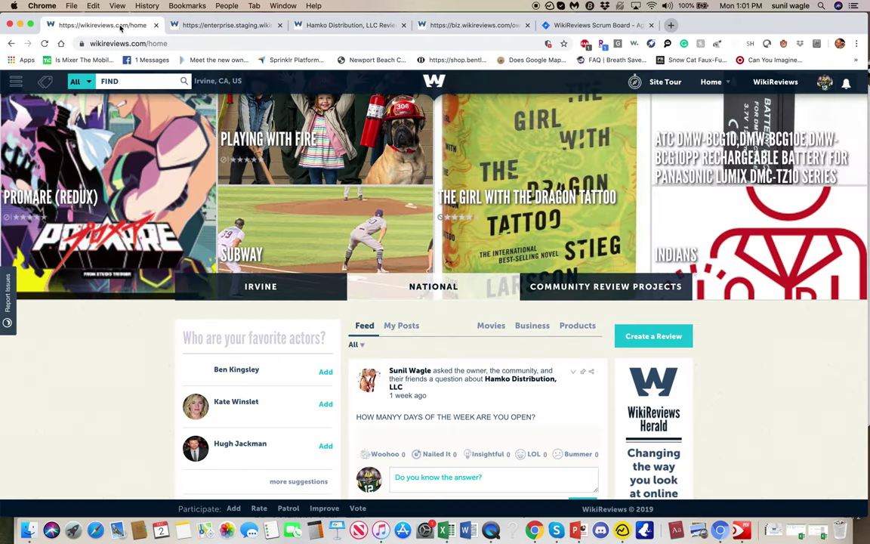
pyautogui.click(221, 26)
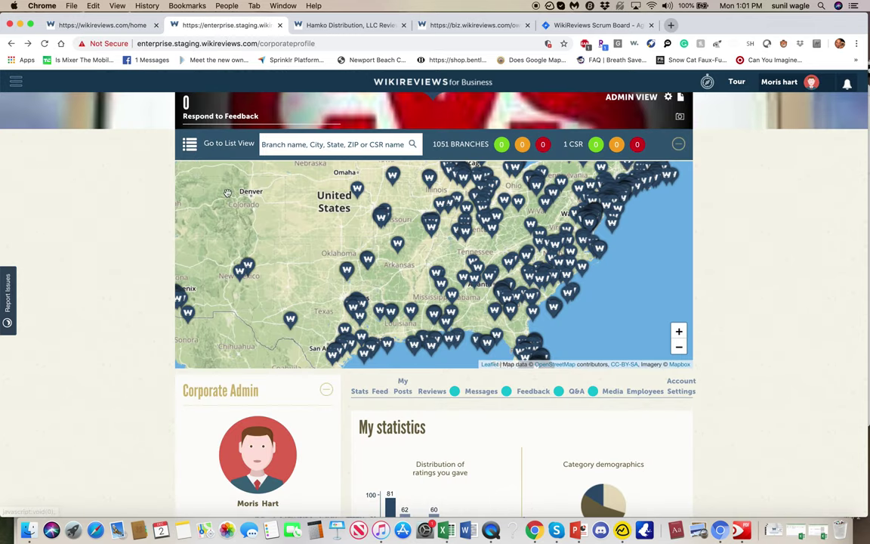
# Step: Show the corporate branches as a list and scroll through the CVS Pharmacy cards
pyautogui.click(182, 139)
pyautogui.scroll(-1, 444, 370)
pyautogui.scroll(-2, 443, 370)
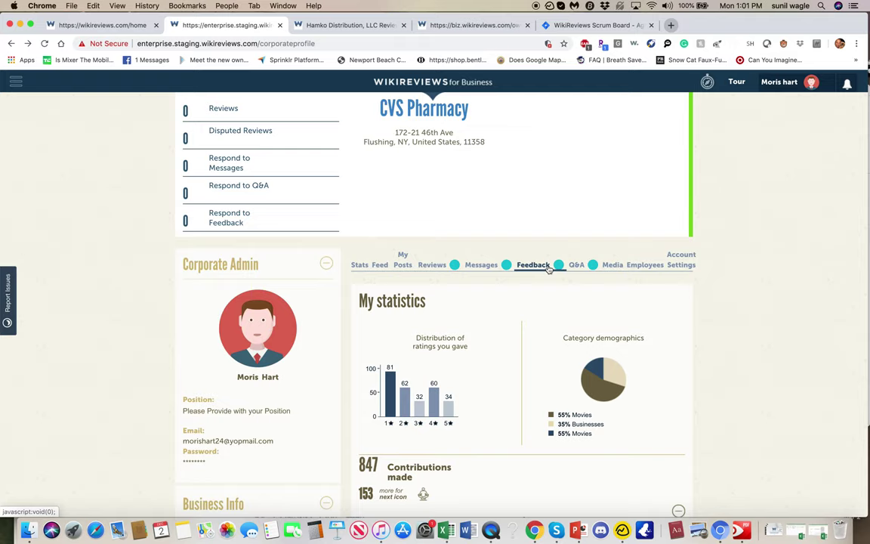
pyautogui.scroll(-1, 526, 142)
pyautogui.scroll(-3, 528, 142)
pyautogui.scroll(1, 527, 142)
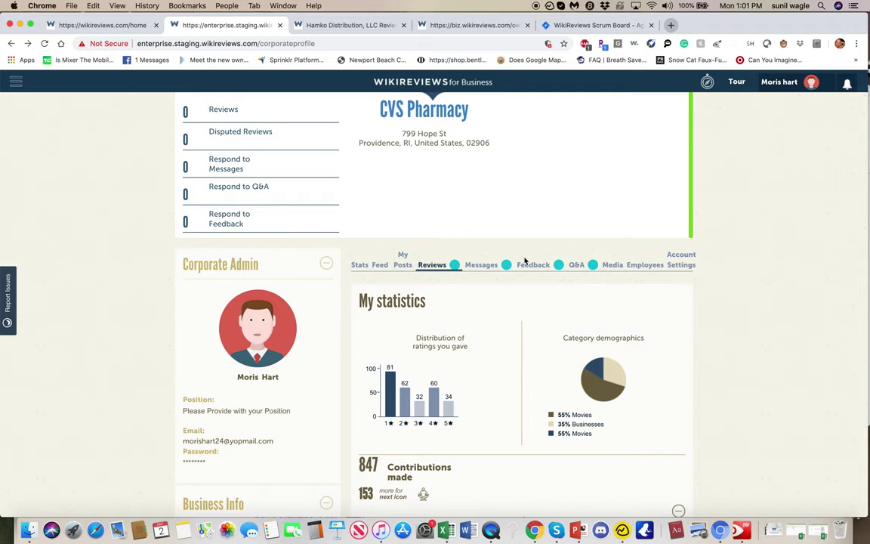
pyautogui.scroll(5, 680, 311)
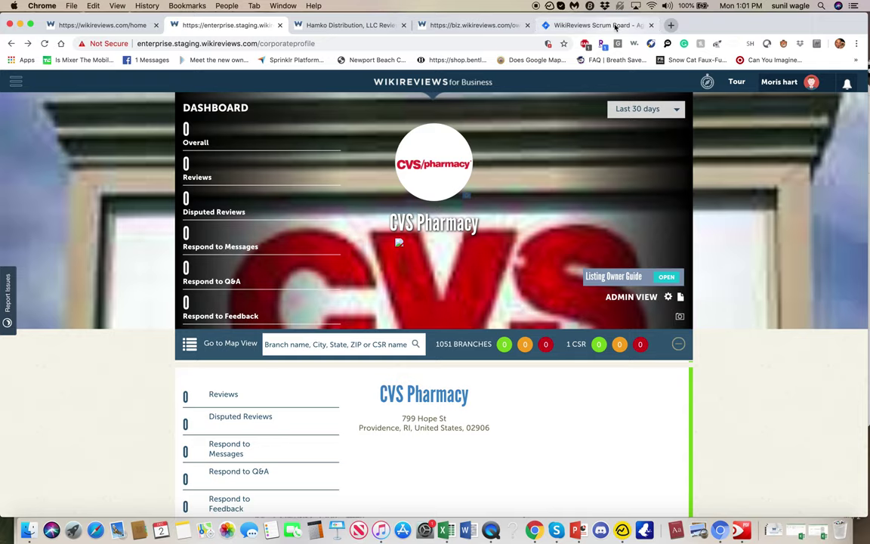
pyautogui.scroll(-5, 522, 452)
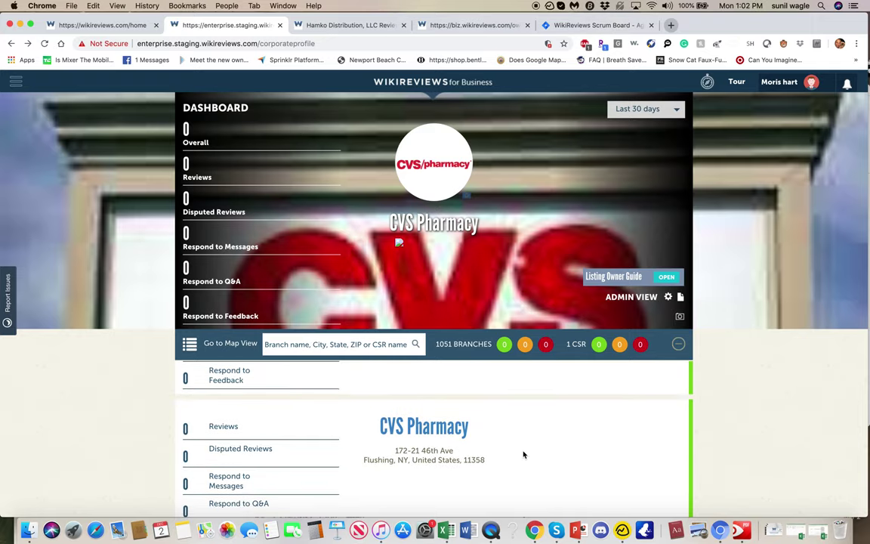
pyautogui.scroll(-5, 767, 414)
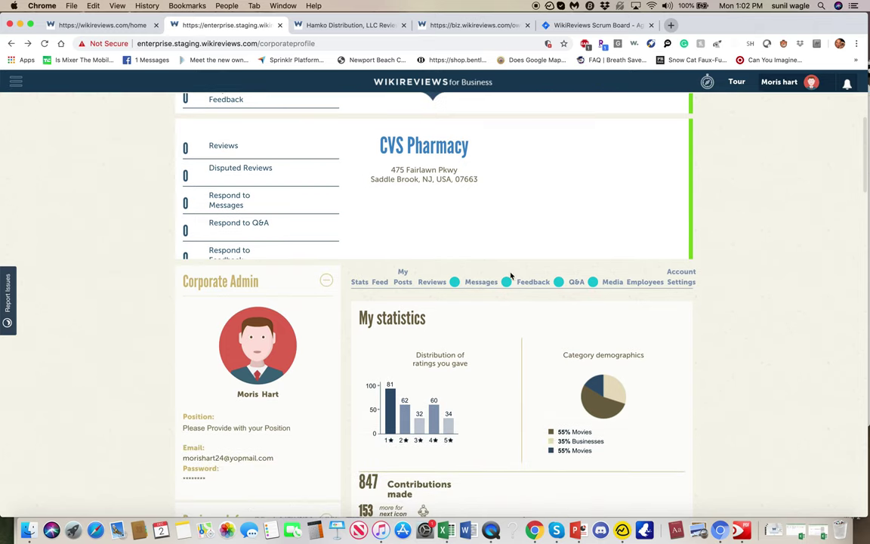
# Step: Check the empty Media section, then start a search on the consumer home page
pyautogui.click(613, 283)
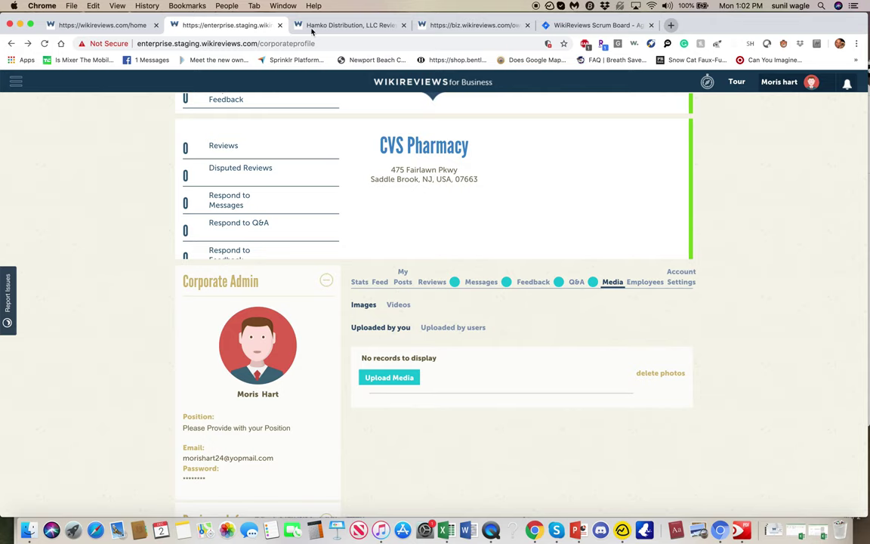
pyautogui.click(106, 24)
pyautogui.click(151, 83)
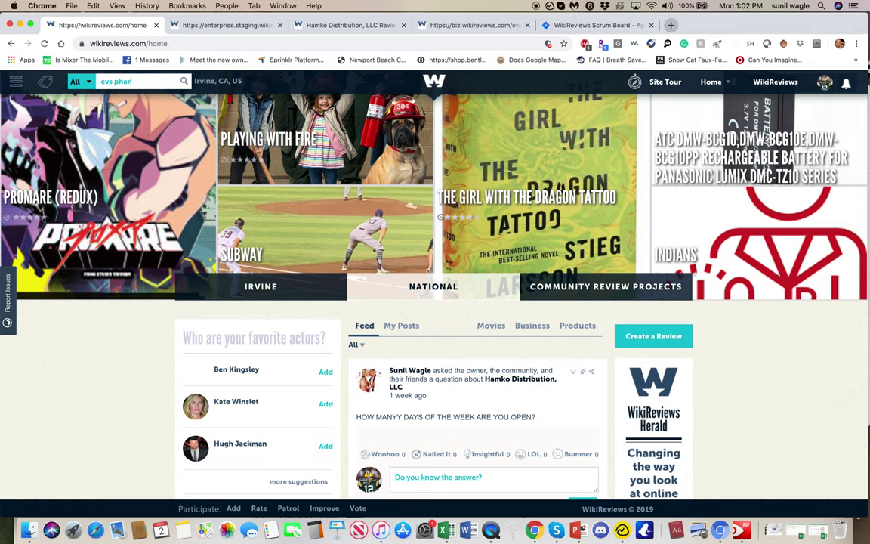
# Step: Glance at the Hamko listing and enterprise CVS profile, then return to the consumer home page
pyautogui.click(343, 30)
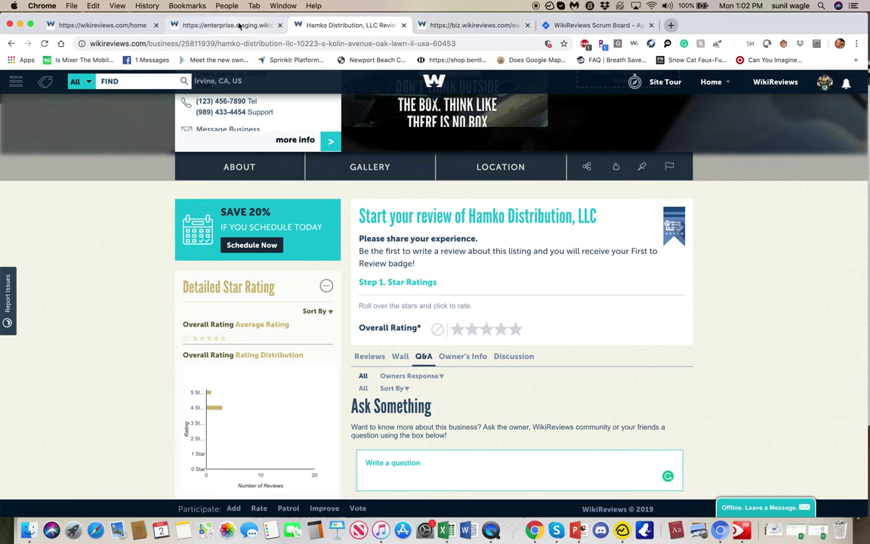
pyautogui.click(237, 26)
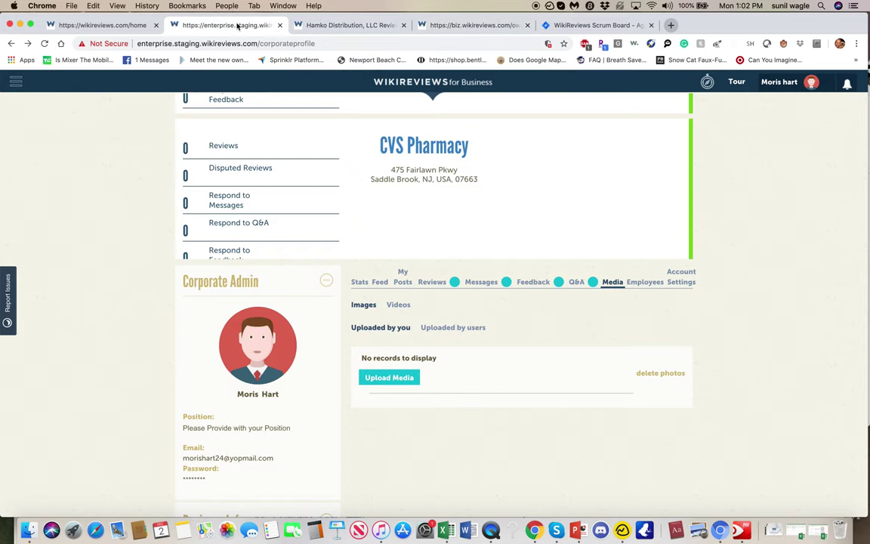
pyautogui.click(106, 25)
# Step: Search businesses in Saddle Brook, NJ and open CVS Pharmacy at 475 Fairlawn Pkwy
pyautogui.click(227, 81)
pyautogui.write('saddle br')
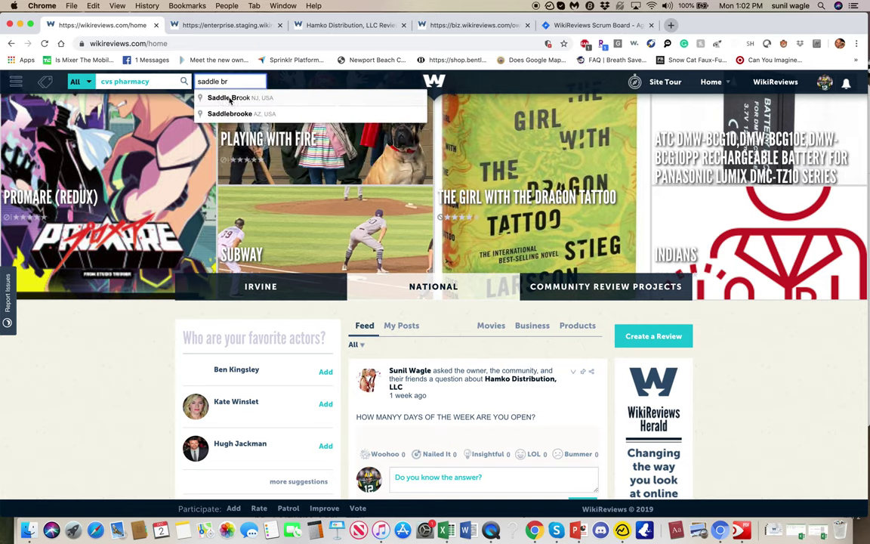
pyautogui.click(219, 97)
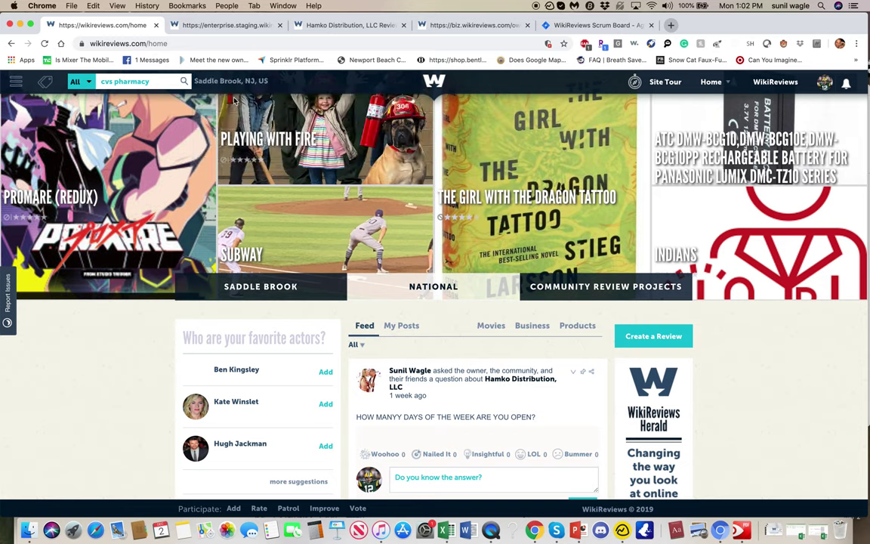
pyautogui.click(119, 80)
pyautogui.click(97, 121)
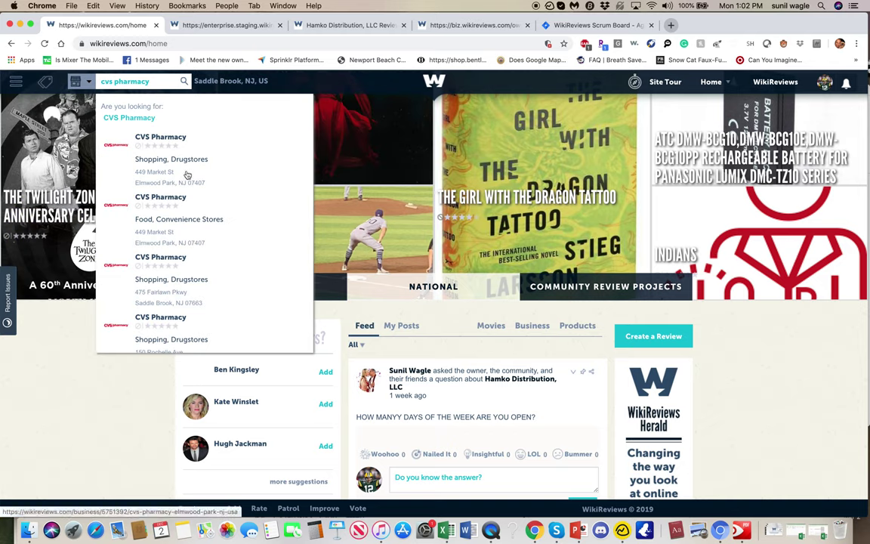
pyautogui.click(191, 295)
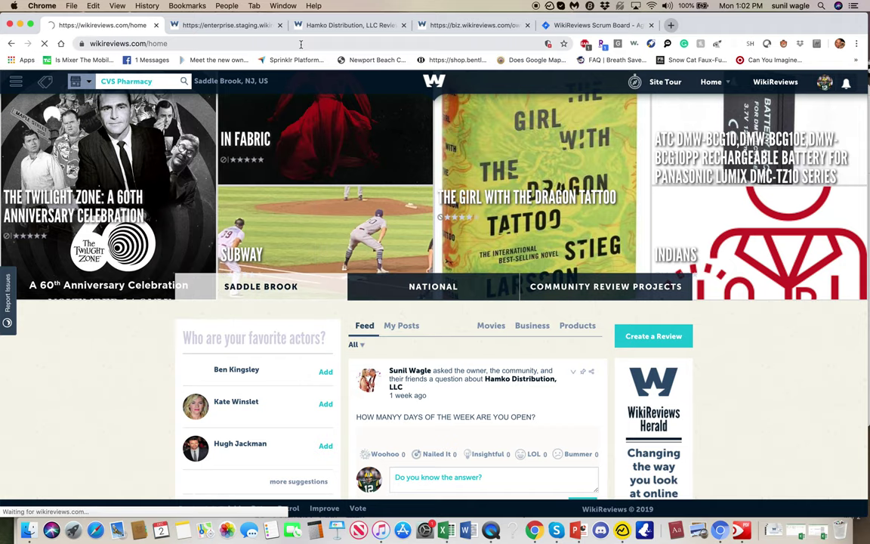
pyautogui.click(246, 26)
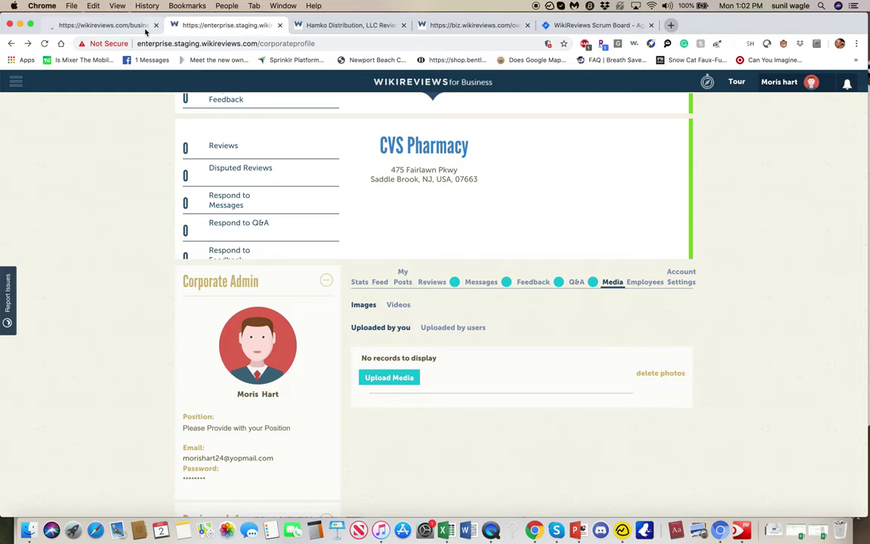
pyautogui.click(102, 26)
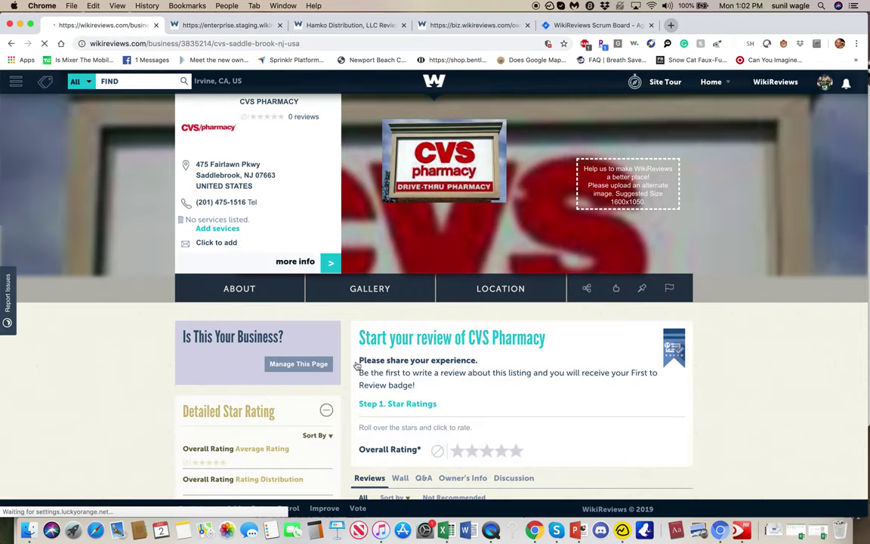
# Step: Post 'How many pharmacists work here?' to the community in the CVS Pharmacy listing's Q&A
pyautogui.scroll(-4, 424, 374)
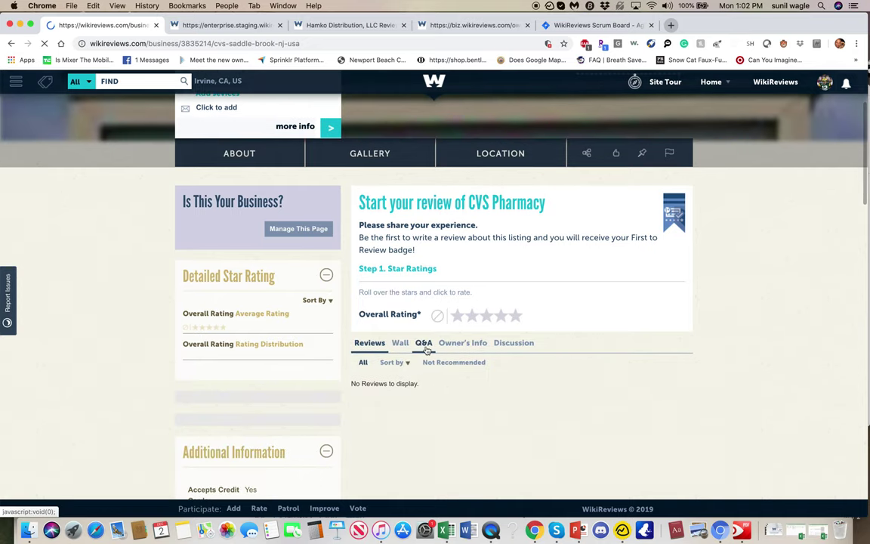
pyautogui.click(422, 344)
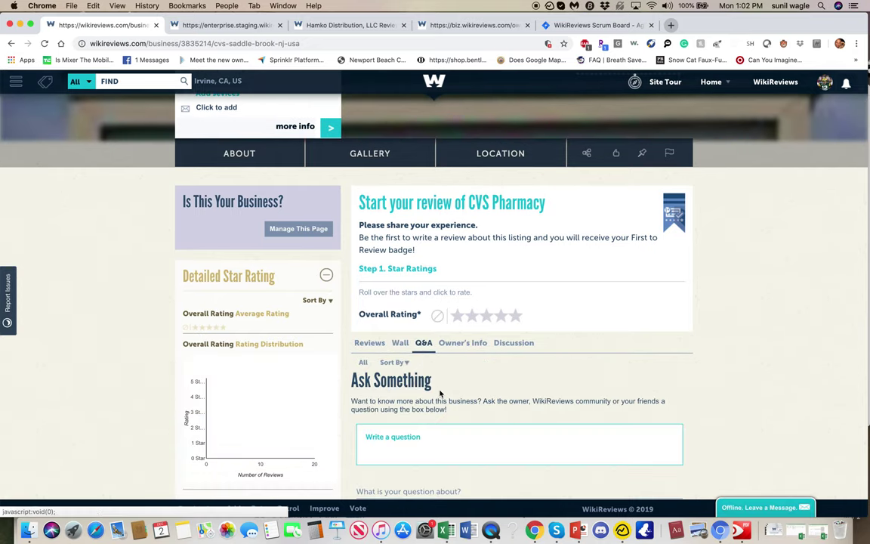
pyautogui.scroll(-3, 438, 381)
pyautogui.click(434, 361)
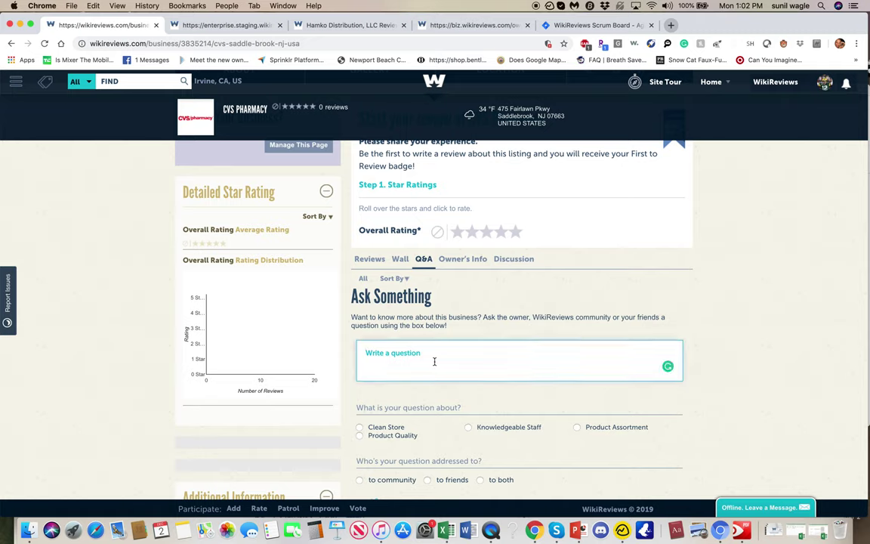
pyautogui.write('How many pharmacists work here?')
pyautogui.scroll(-3, 462, 386)
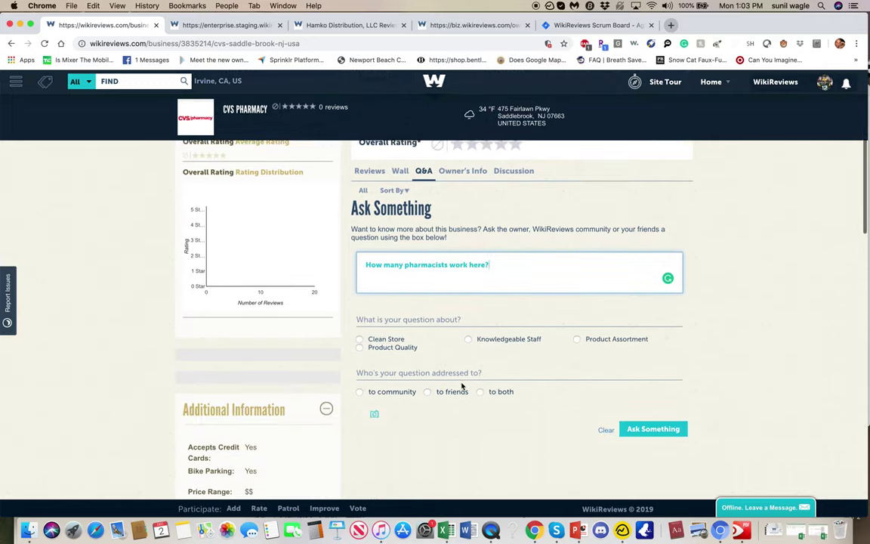
pyautogui.click(360, 388)
pyautogui.click(641, 424)
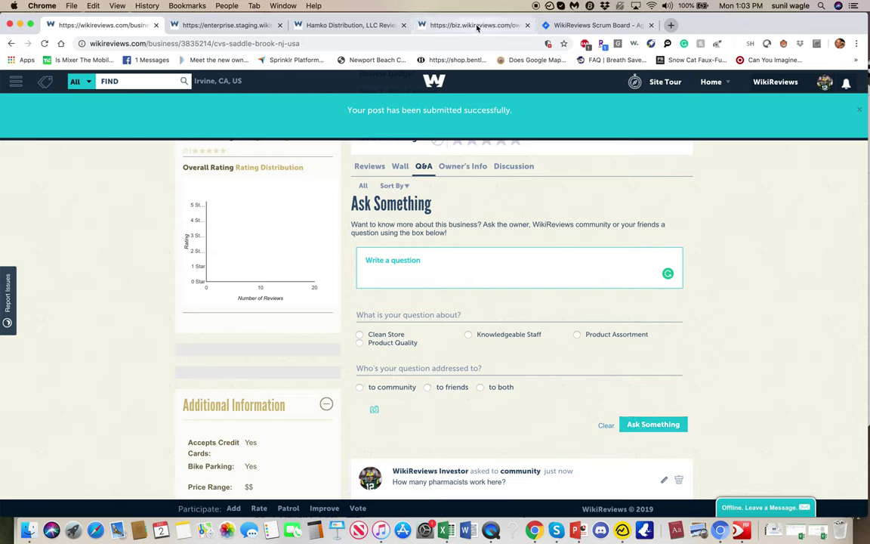
pyautogui.click(239, 25)
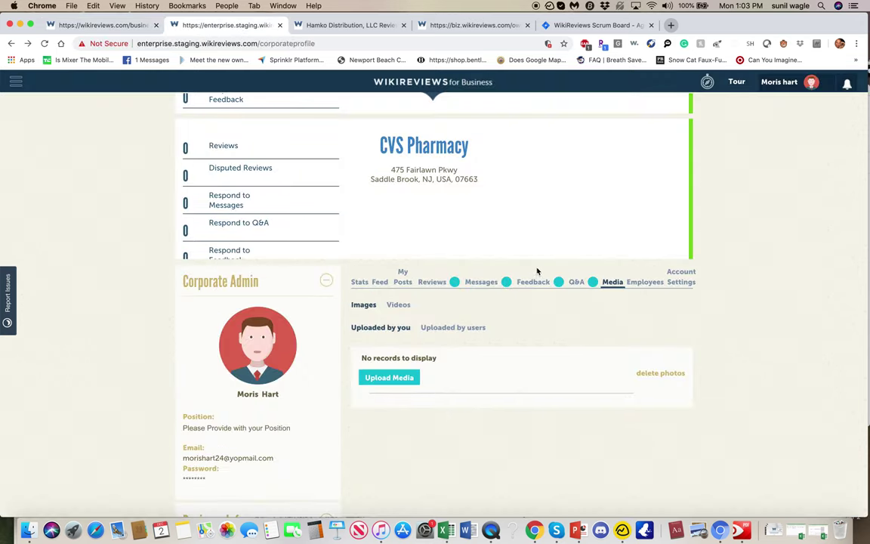
# Step: Try the Saddle Brook branch profile, back out of its 404, and return to the Jira backlog
pyautogui.click(465, 155)
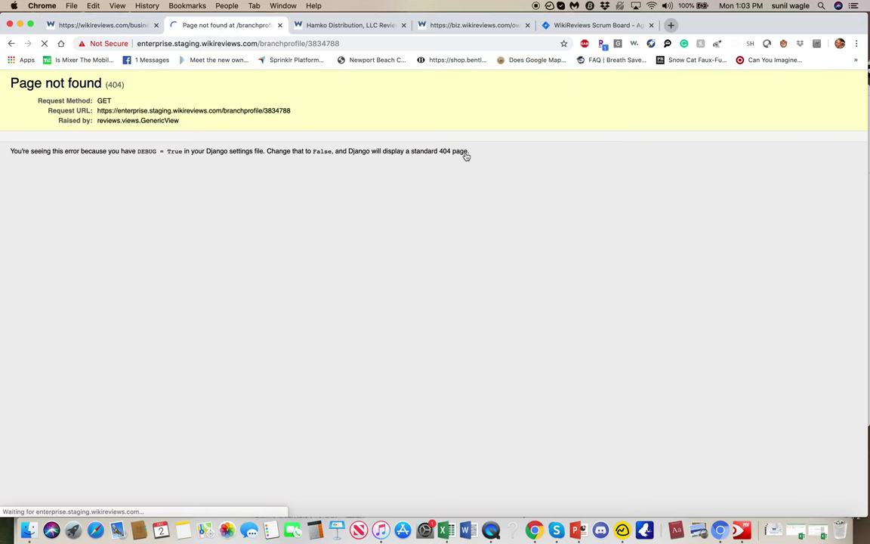
pyautogui.click(11, 43)
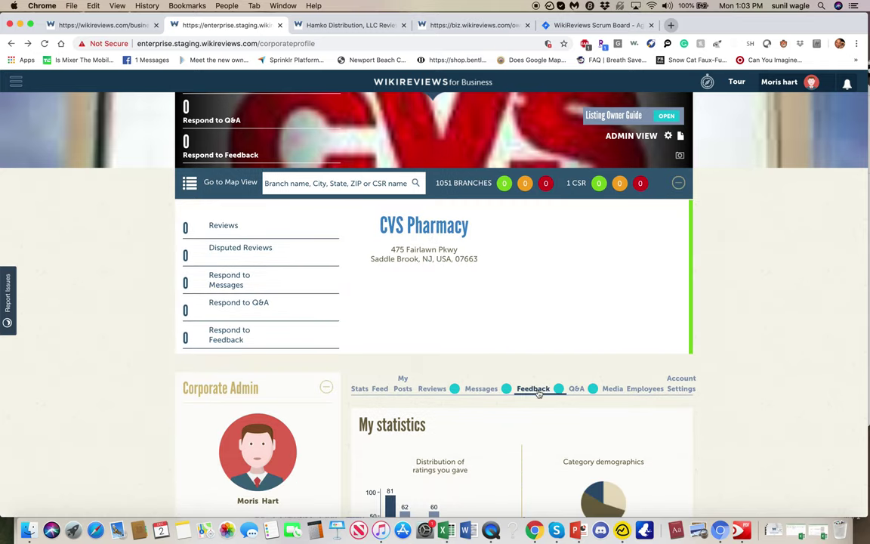
pyautogui.scroll(-5, 542, 393)
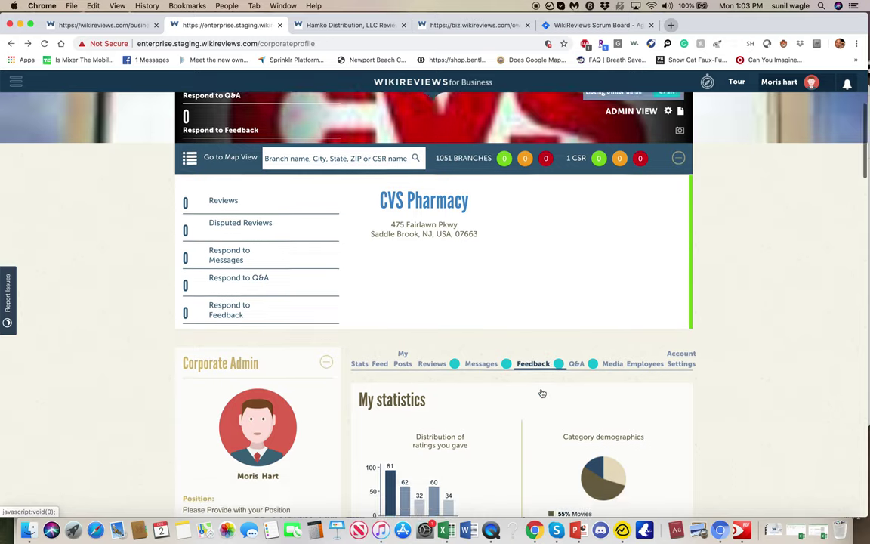
pyautogui.scroll(5, 541, 393)
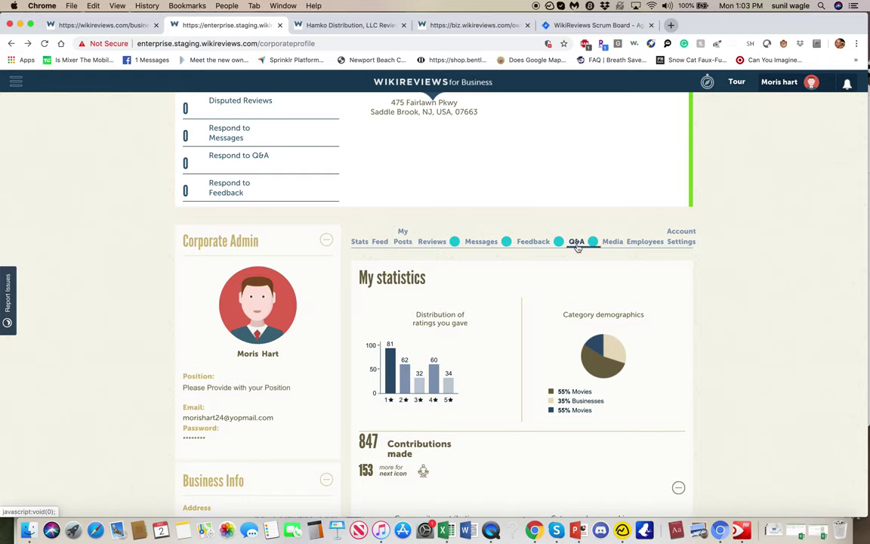
pyautogui.click(593, 25)
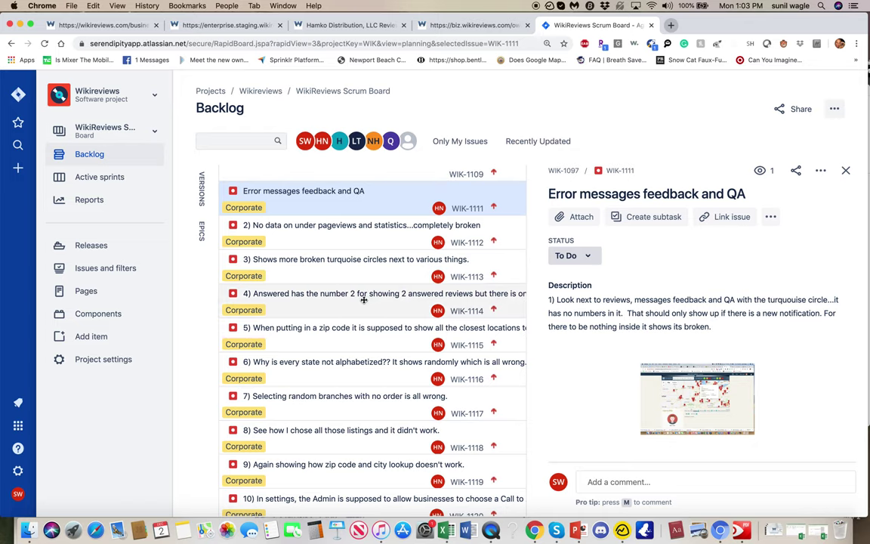
# Step: Read bug WIK-1114 on the miscounted Answered reviews, then return to the enterprise staging profile
pyautogui.click(363, 299)
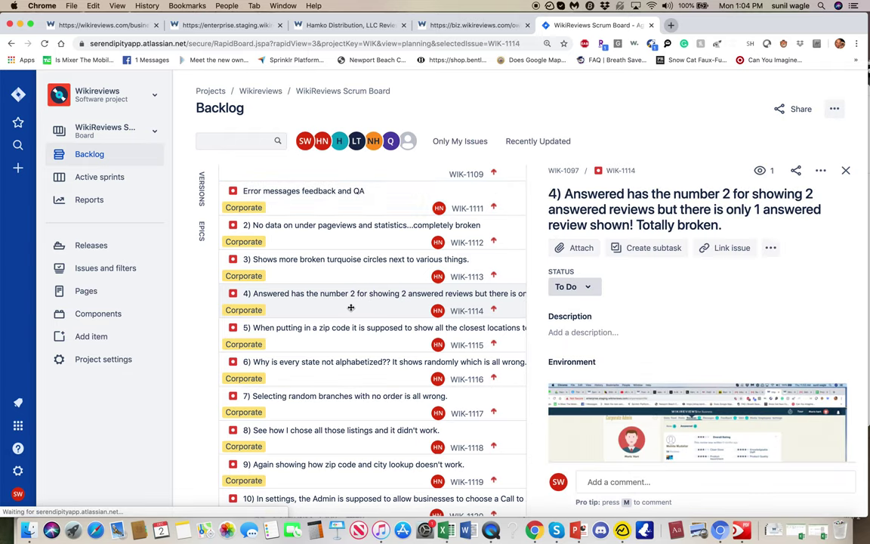
pyautogui.scroll(-2, 350, 305)
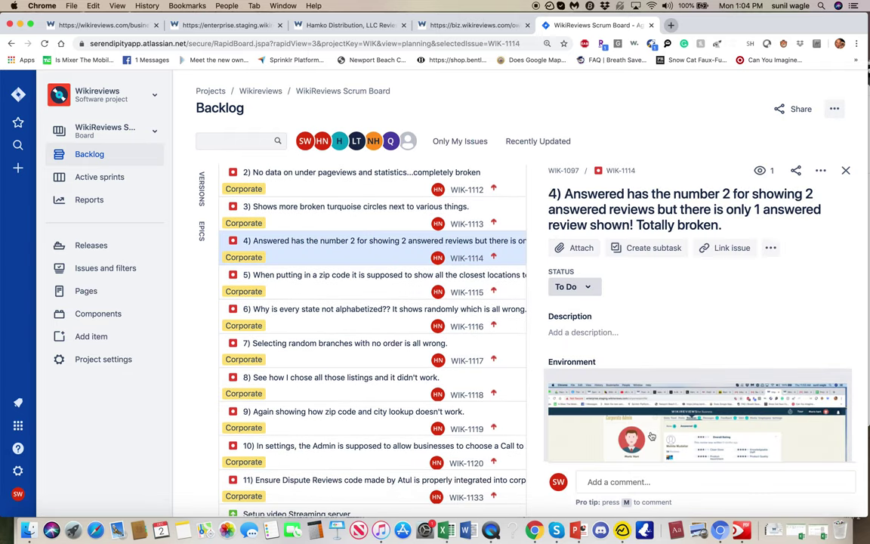
pyautogui.scroll(-2, 651, 436)
pyautogui.scroll(2, 651, 436)
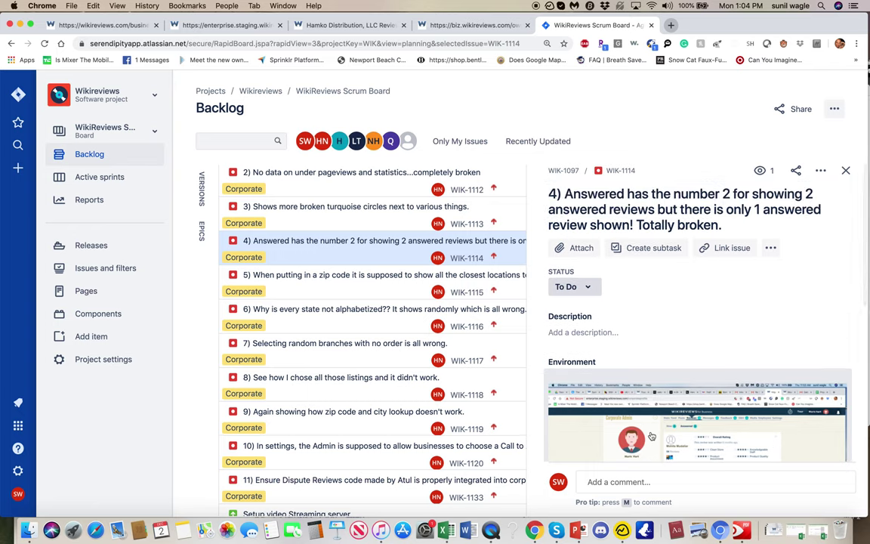
pyautogui.scroll(-2, 651, 436)
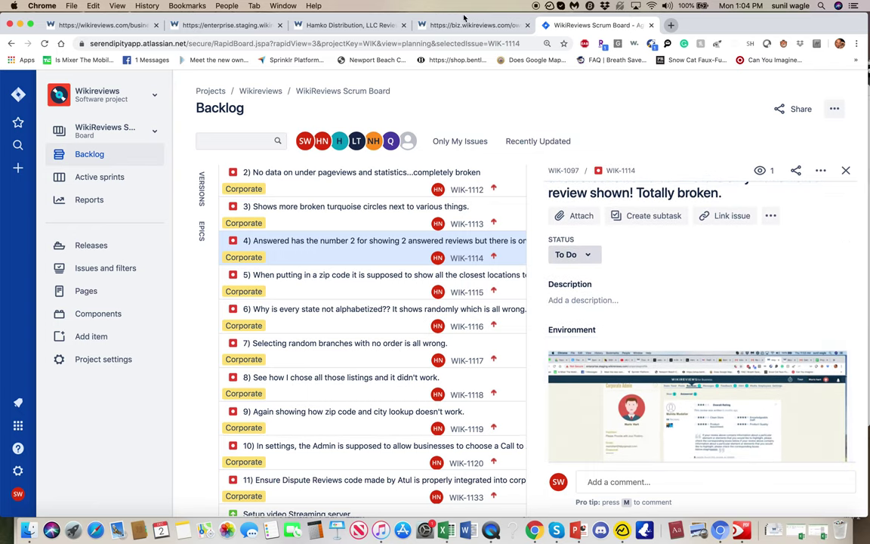
pyautogui.click(217, 25)
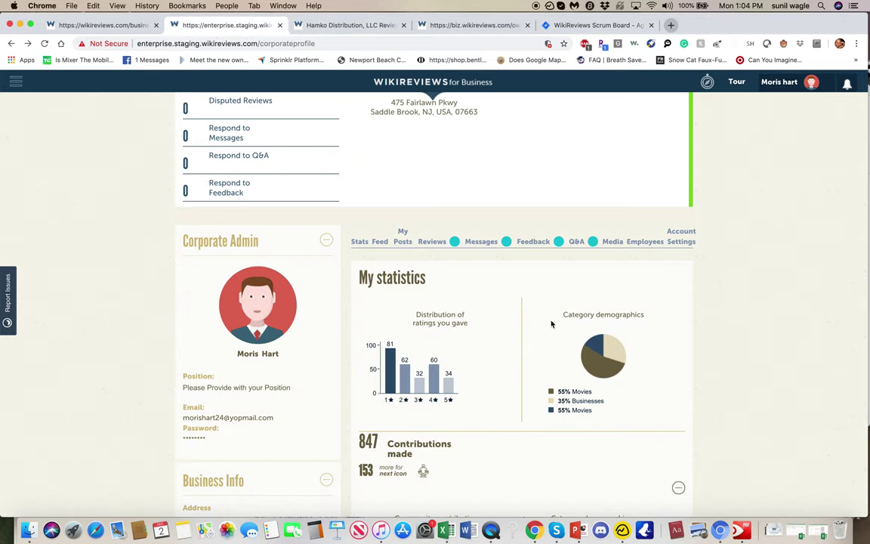
# Step: Check the Corporate Admin reviews (New 3, Answered 2, none listed), then go to the Hamko Distribution page
pyautogui.click(432, 241)
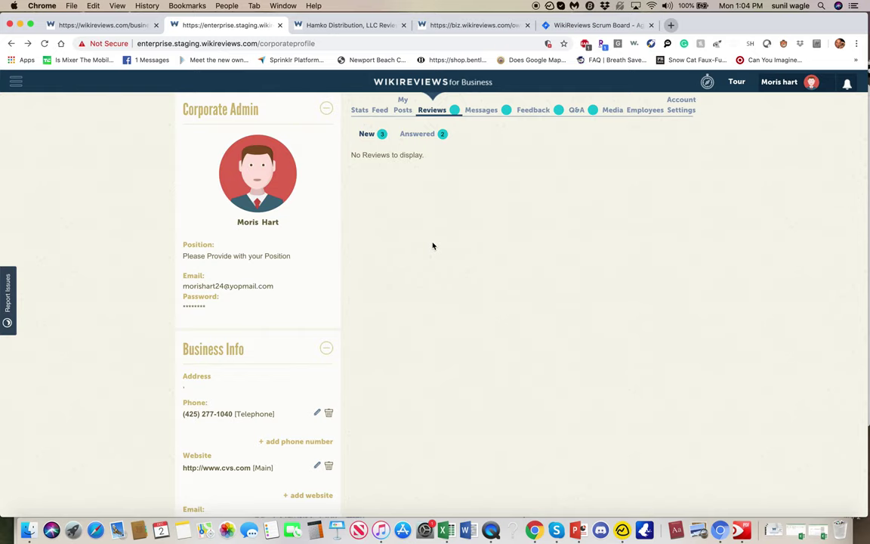
pyautogui.scroll(4, 432, 246)
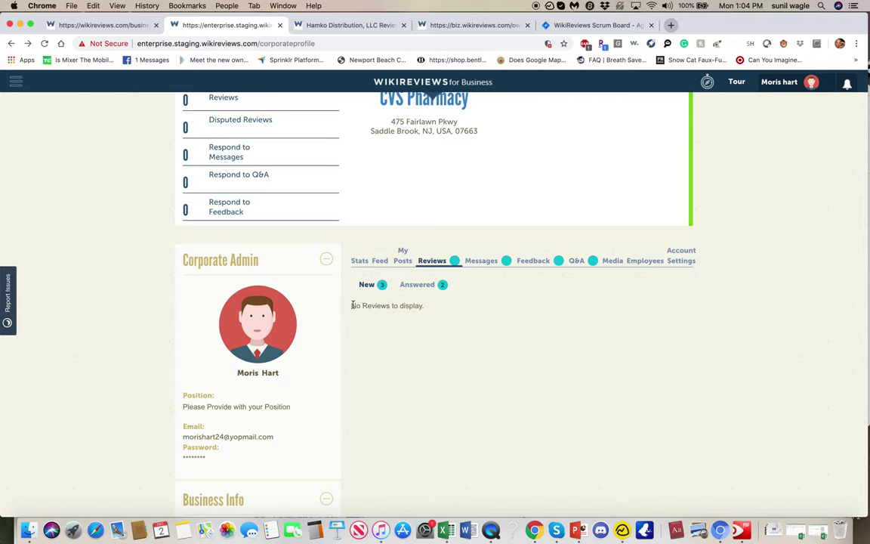
pyautogui.click(359, 29)
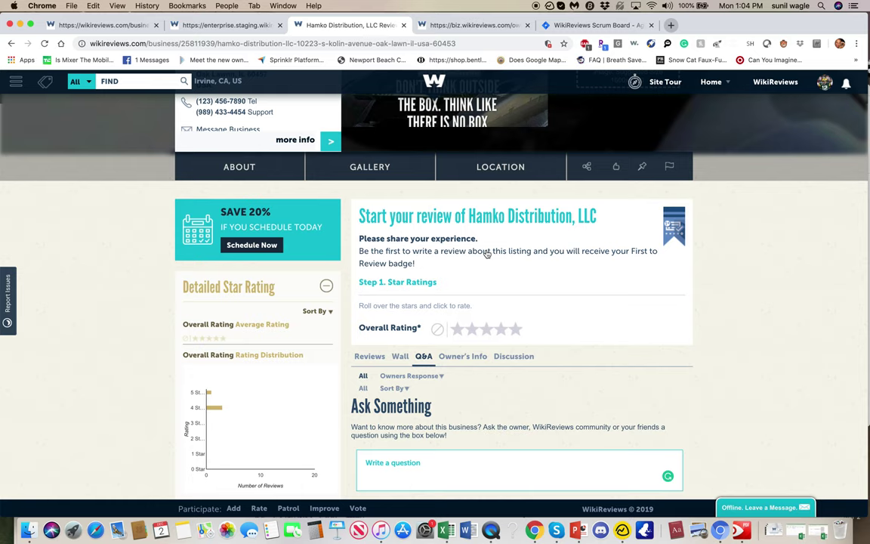
# Step: Read backlog bug WIK-1115 on zip-code search, then return to the enterprise staging dashboard
pyautogui.click(563, 25)
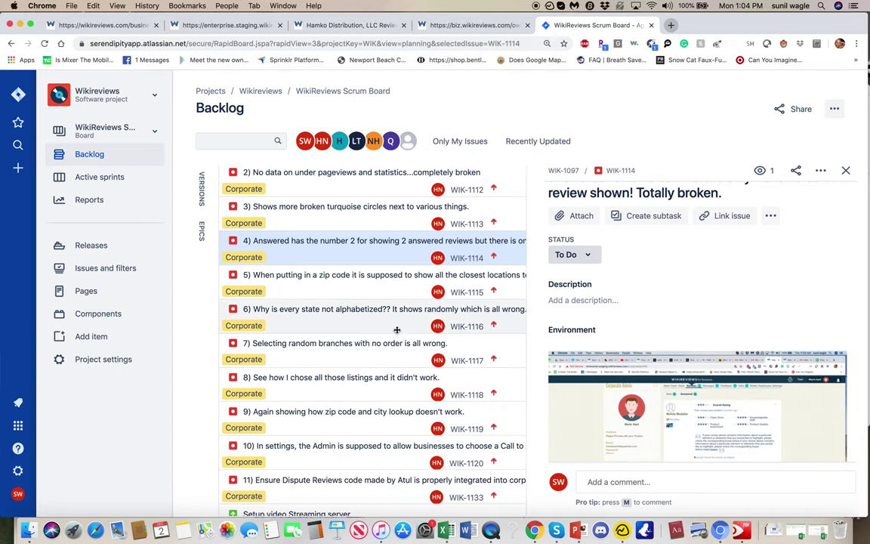
pyautogui.click(347, 283)
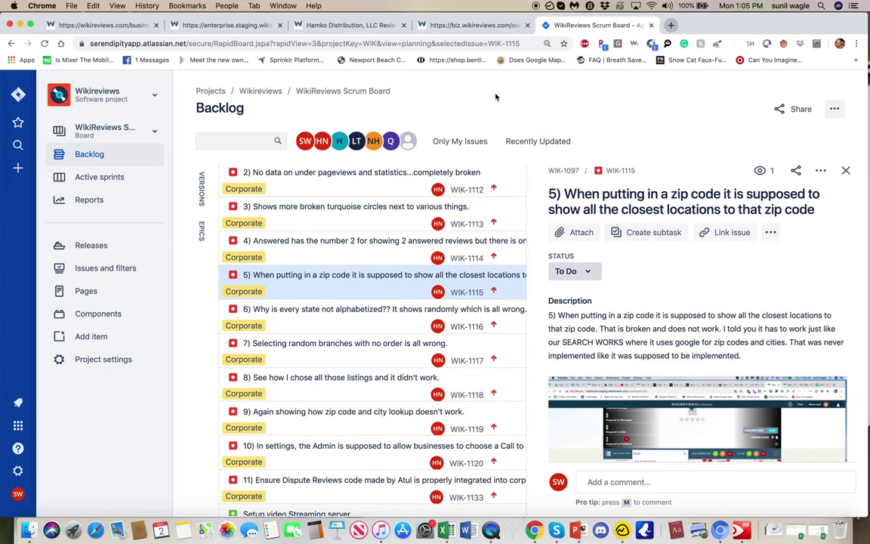
pyautogui.click(257, 27)
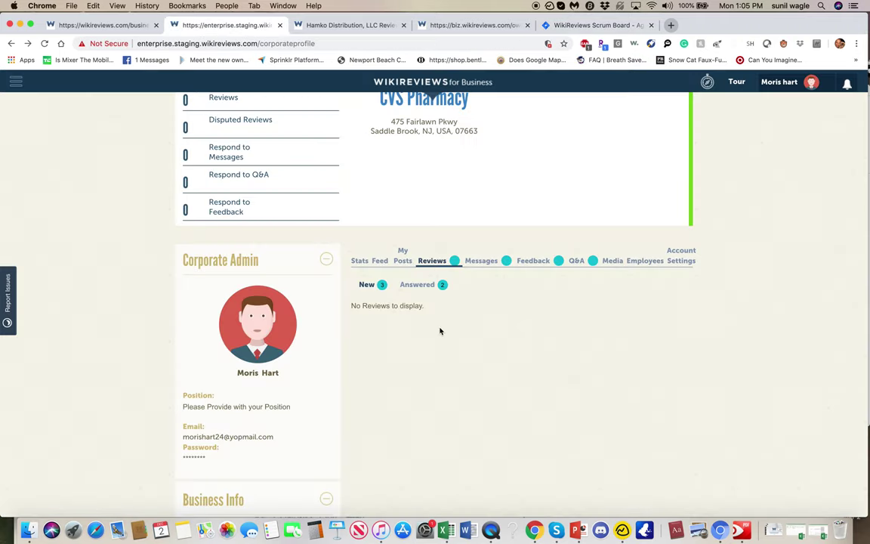
# Step: Search branches for zip 53092, which finds no results, then go to the consumer CVS Pharmacy page
pyautogui.scroll(5, 440, 331)
pyautogui.click(352, 344)
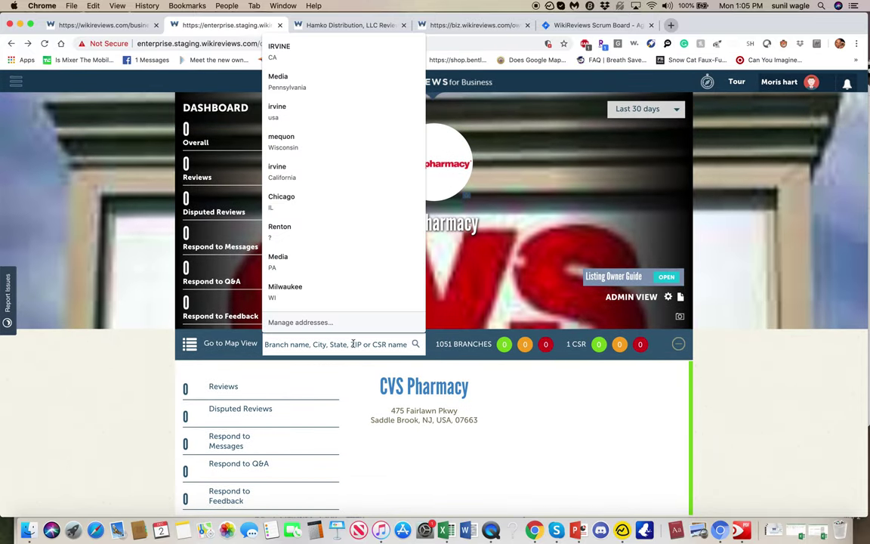
pyautogui.write('53092')
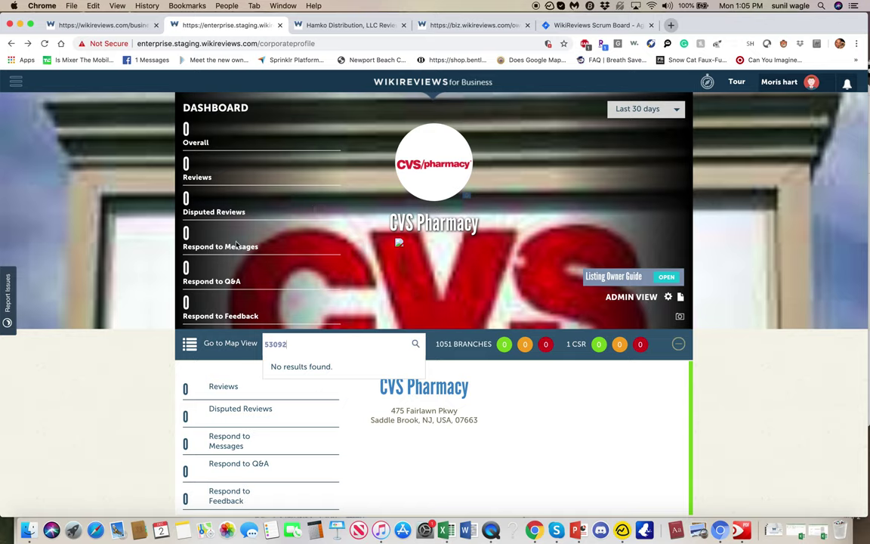
pyautogui.click(102, 25)
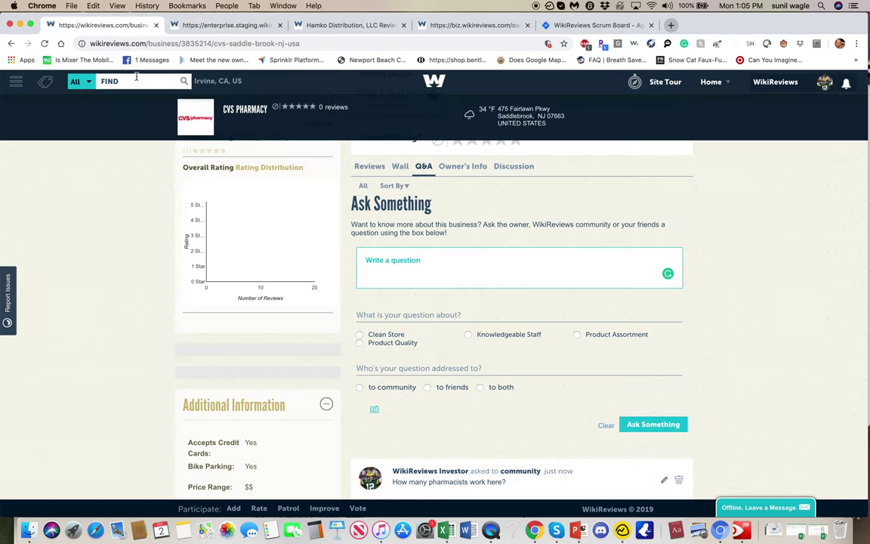
# Step: Set the consumer search location to 53092 Mequon, WI
pyautogui.click(221, 80)
pyautogui.write('53092')
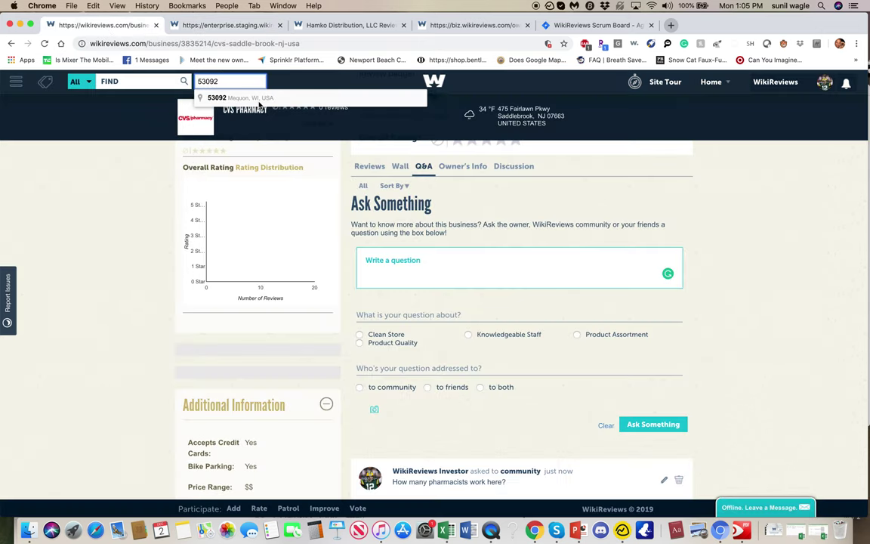
pyautogui.click(259, 102)
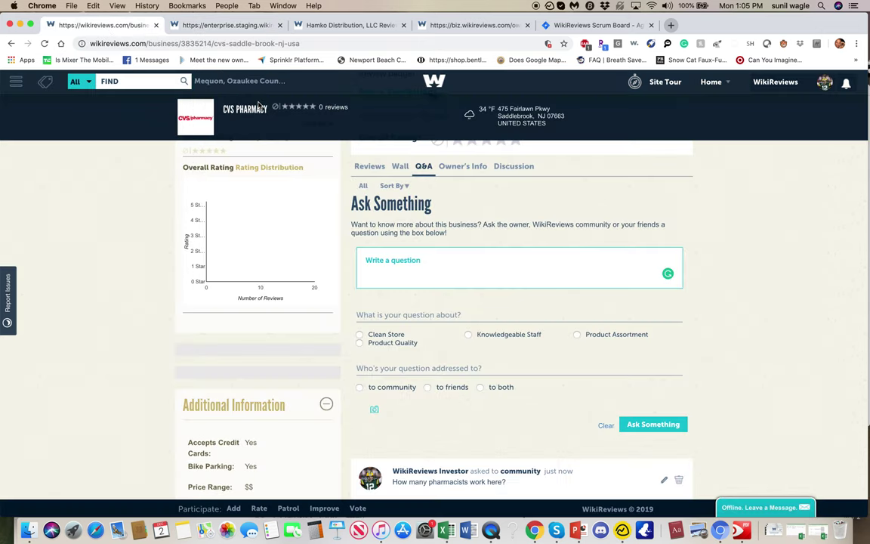
# Step: Search for 'cvs pharmacy' and review the suggested Milwaukee CVS stores
pyautogui.click(160, 82)
pyautogui.write('cvs p')
pyautogui.press('BackSpace')
pyautogui.press('BackSpace')
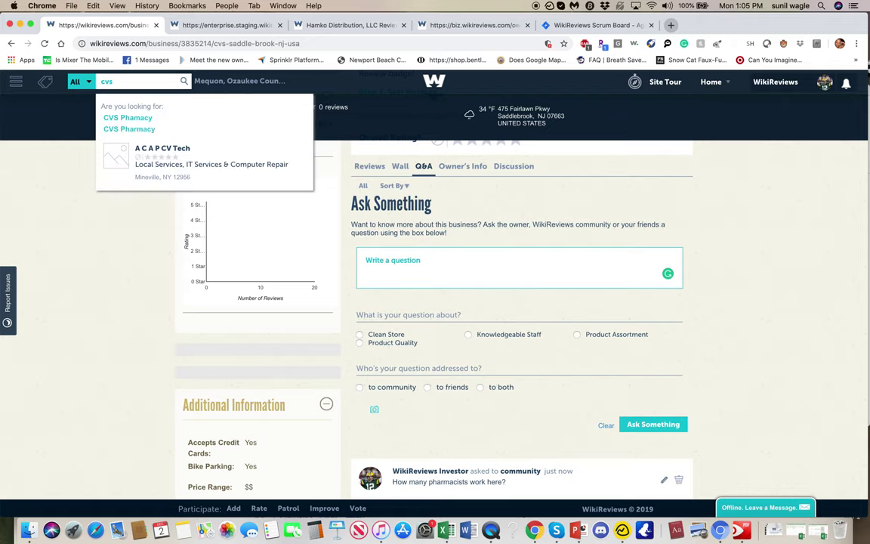
pyautogui.write('pharmacy')
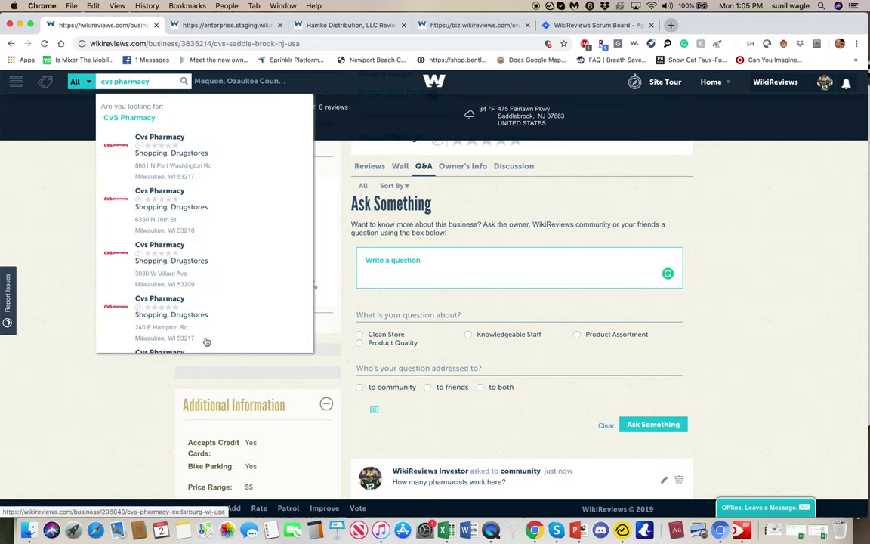
pyautogui.scroll(-2, 197, 250)
pyautogui.scroll(3, 194, 250)
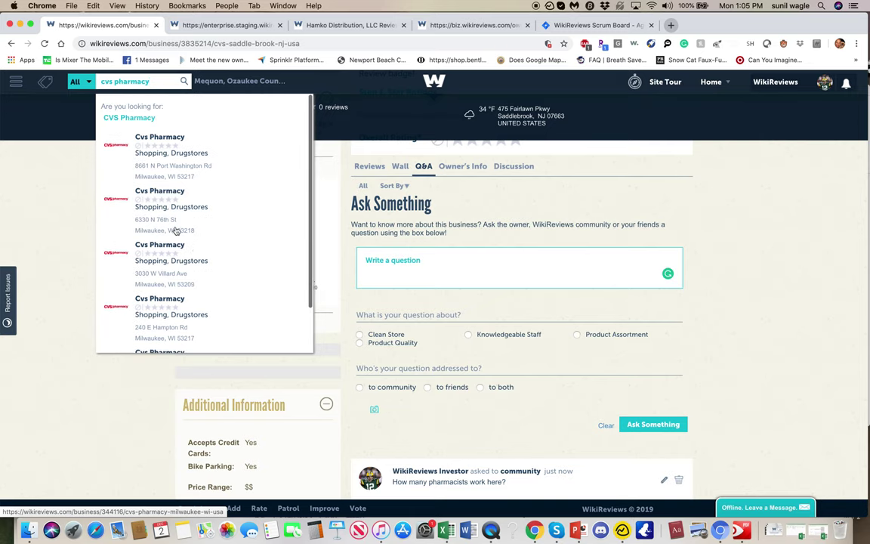
pyautogui.moveTo(52, 92)
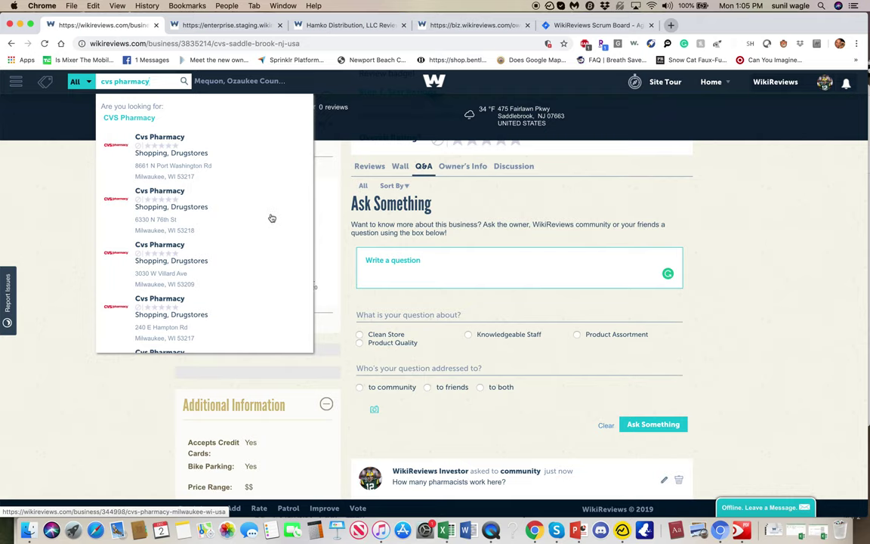
pyautogui.scroll(-2, 237, 159)
pyautogui.scroll(2, 238, 159)
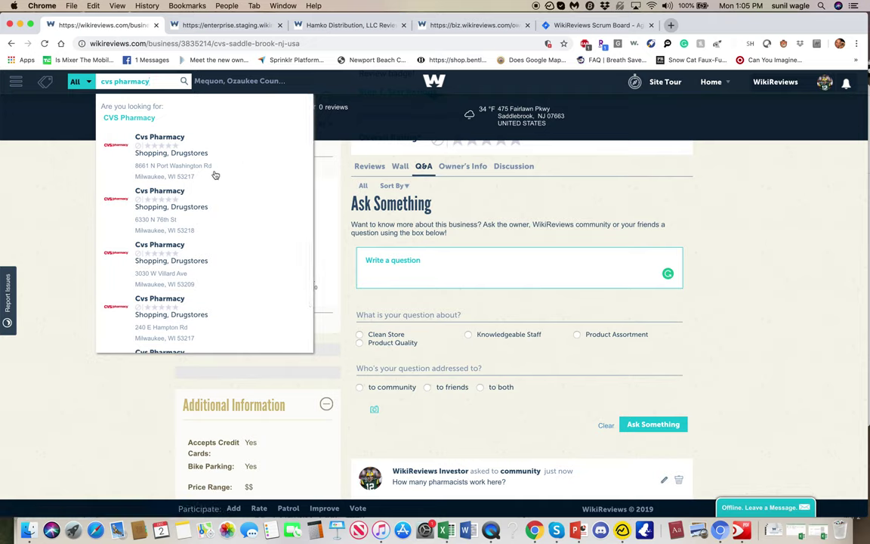
pyautogui.click(226, 25)
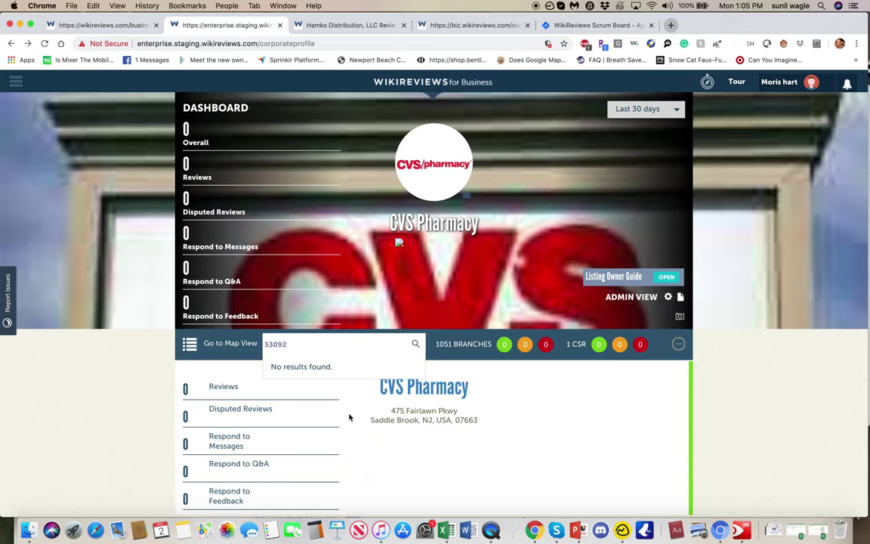
# Step: Clear 53092 from the branch search box and dismiss the saved address suggestions
pyautogui.click(342, 345)
pyautogui.press('BackSpace')
pyautogui.press('BackSpace')
pyautogui.press('BackSpace')
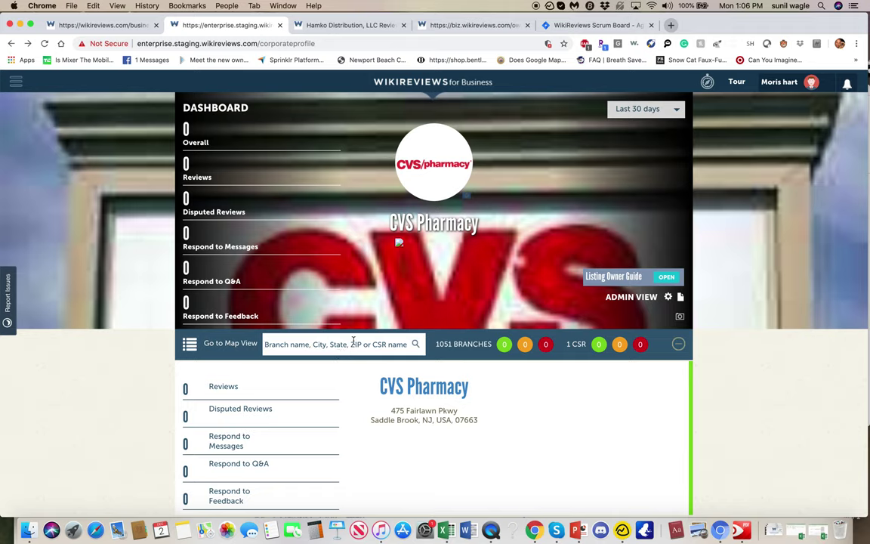
pyautogui.click(352, 344)
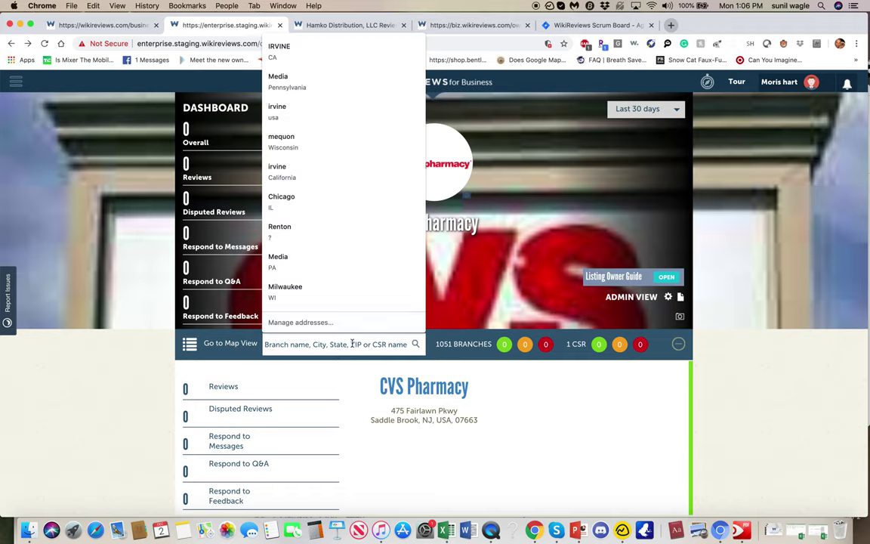
pyautogui.click(110, 336)
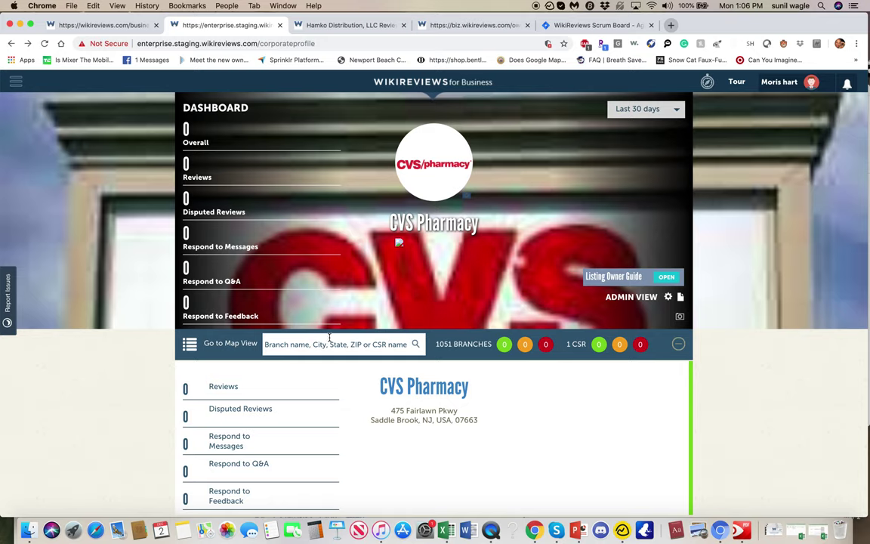
pyautogui.click(329, 340)
pyautogui.click(94, 382)
# Step: Read bug WIK-1116's list of 50 states and five US territories, then return to staging
pyautogui.click(583, 25)
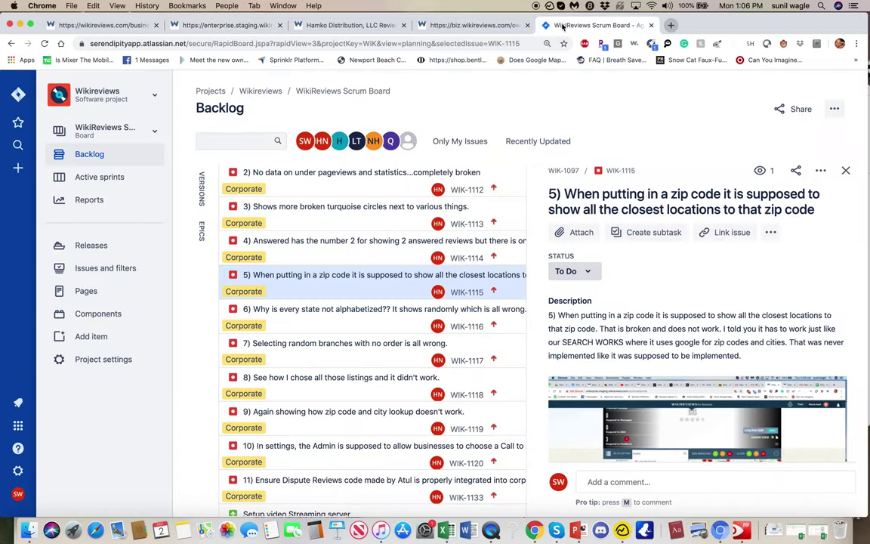
pyautogui.click(337, 322)
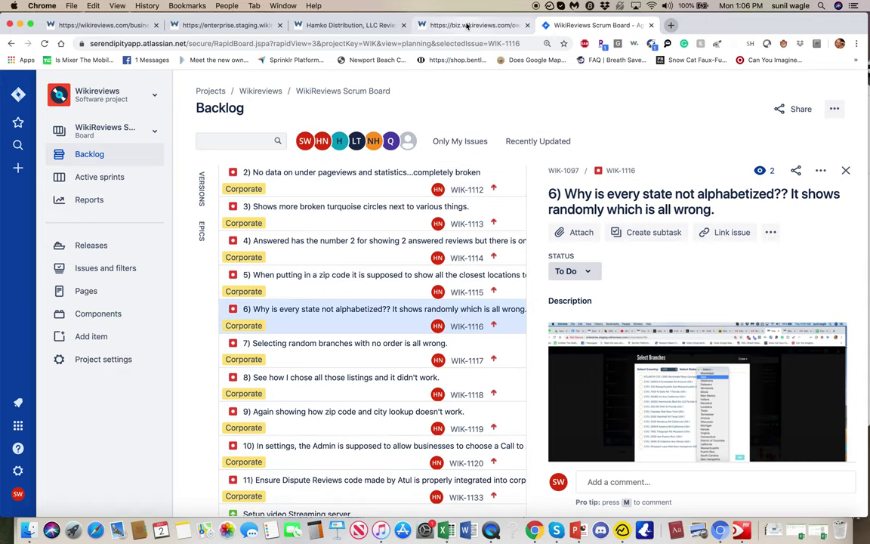
pyautogui.scroll(-10, 615, 388)
pyautogui.scroll(4, 616, 388)
pyautogui.scroll(5, 616, 388)
pyautogui.scroll(-8, 615, 387)
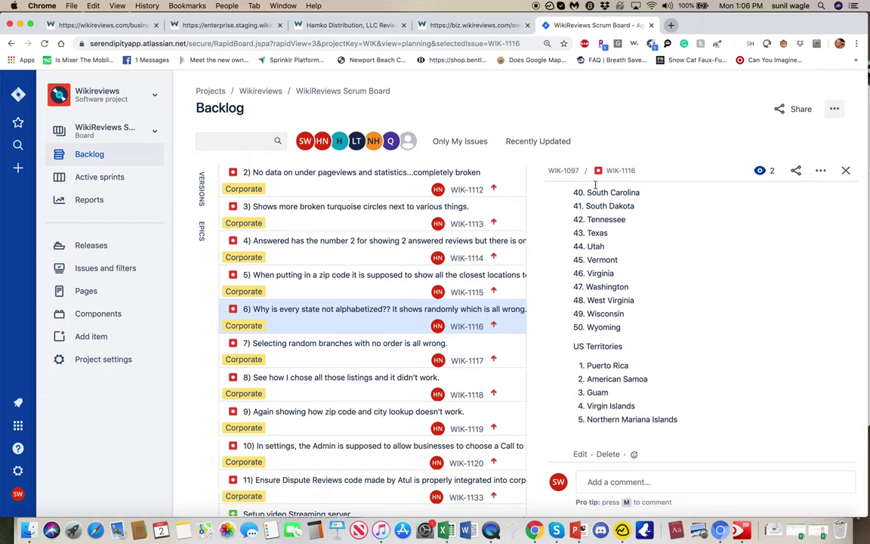
pyautogui.scroll(5, 591, 234)
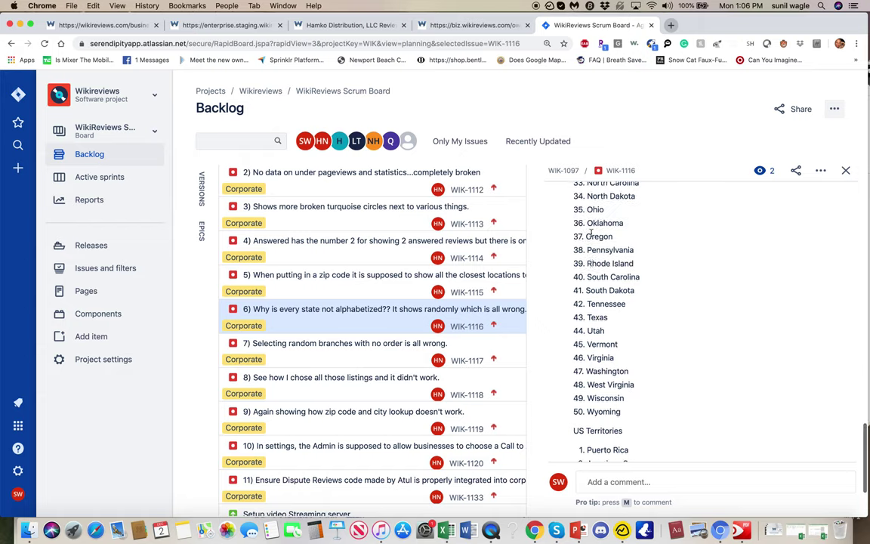
pyautogui.scroll(-6, 592, 234)
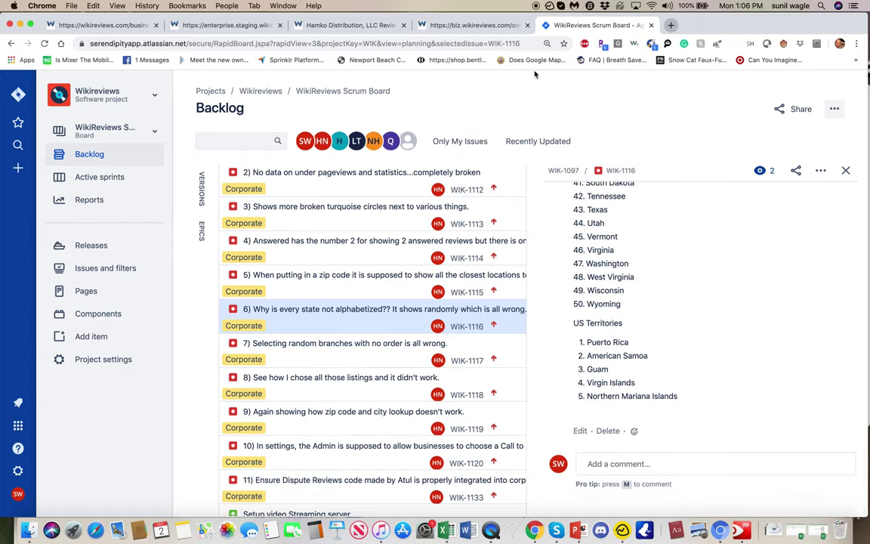
pyautogui.click(223, 25)
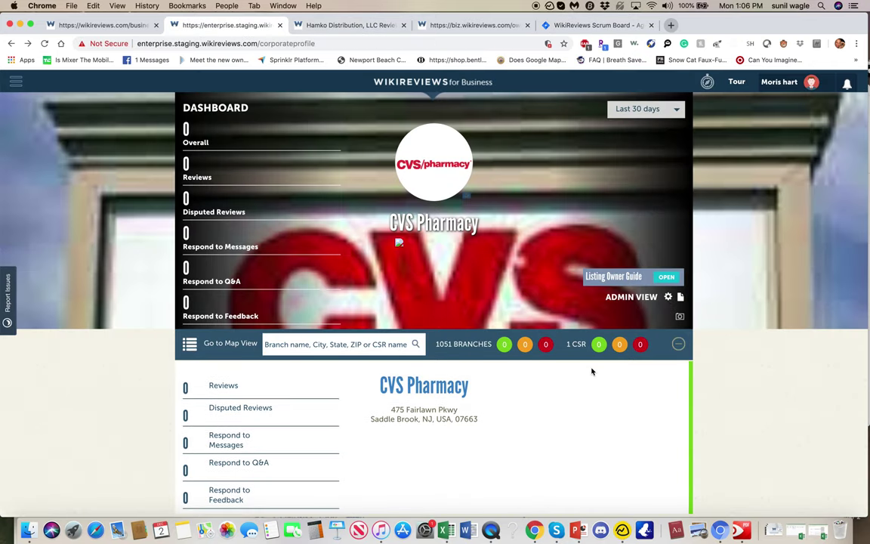
pyautogui.scroll(-10, 519, 327)
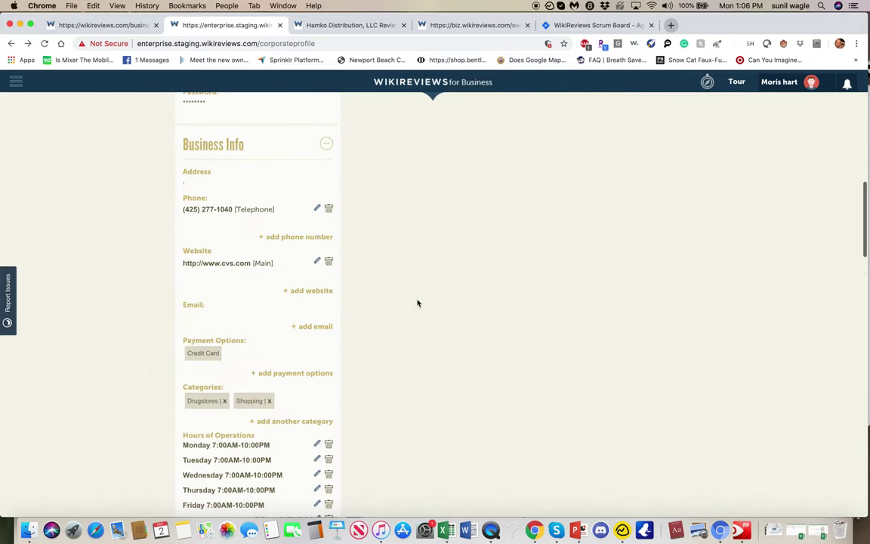
pyautogui.scroll(-3, 238, 398)
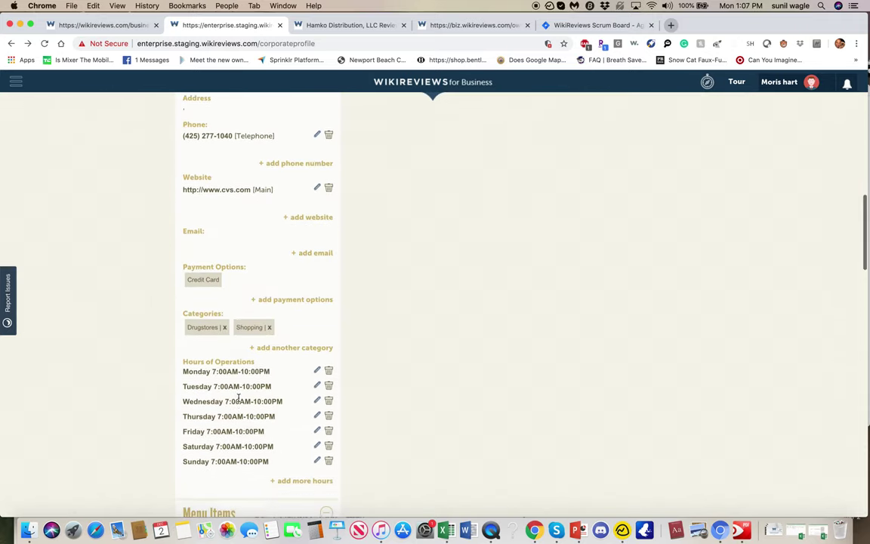
pyautogui.scroll(1, 239, 400)
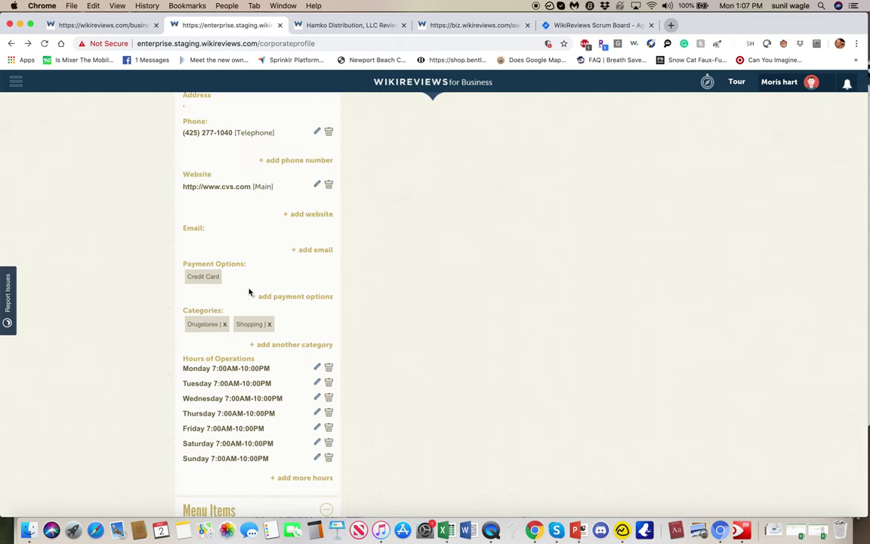
pyautogui.scroll(12, 309, 283)
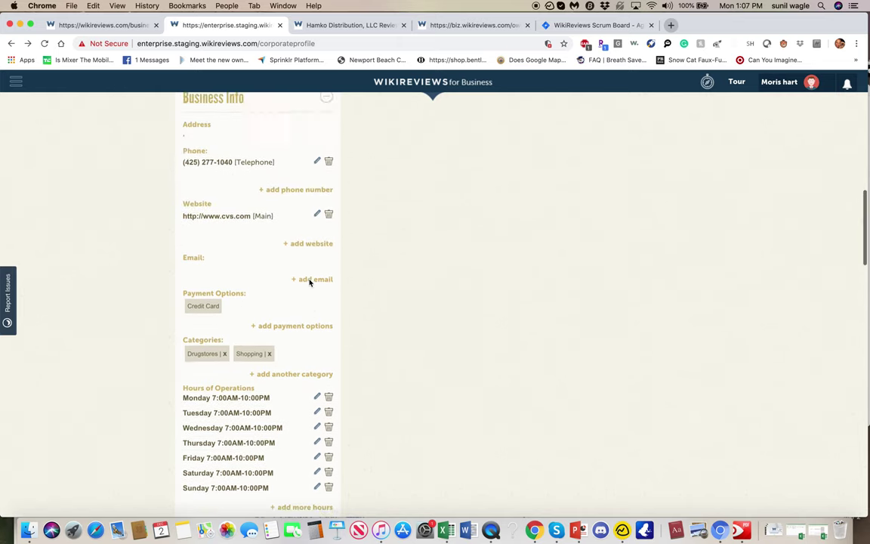
pyautogui.scroll(3, 303, 267)
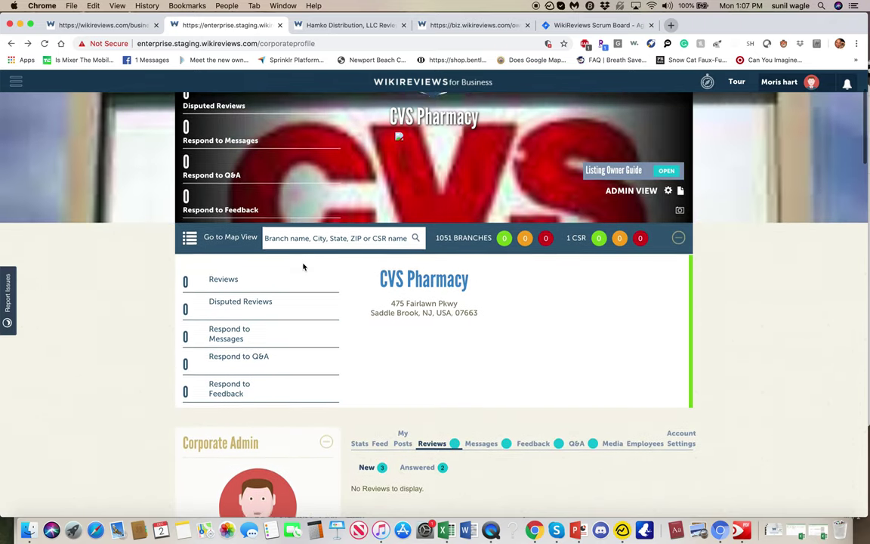
pyautogui.scroll(-3, 303, 266)
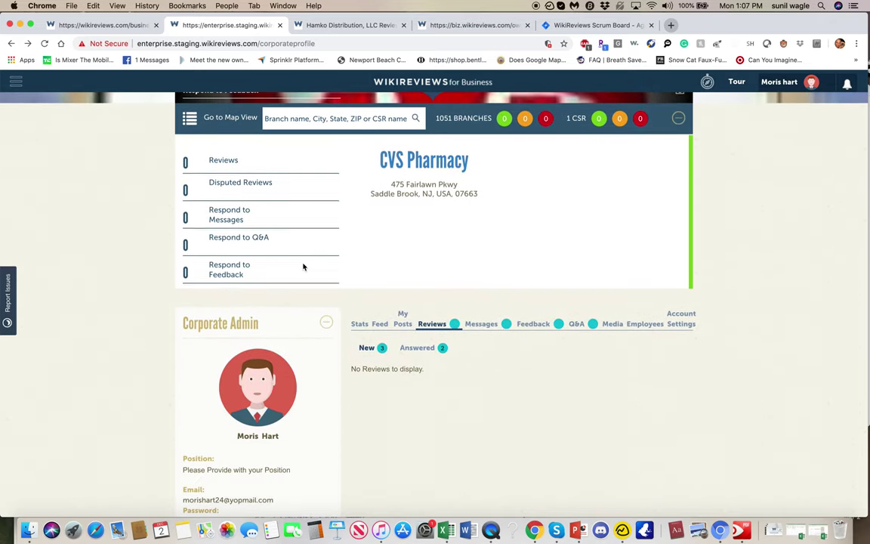
pyautogui.scroll(3, 626, 356)
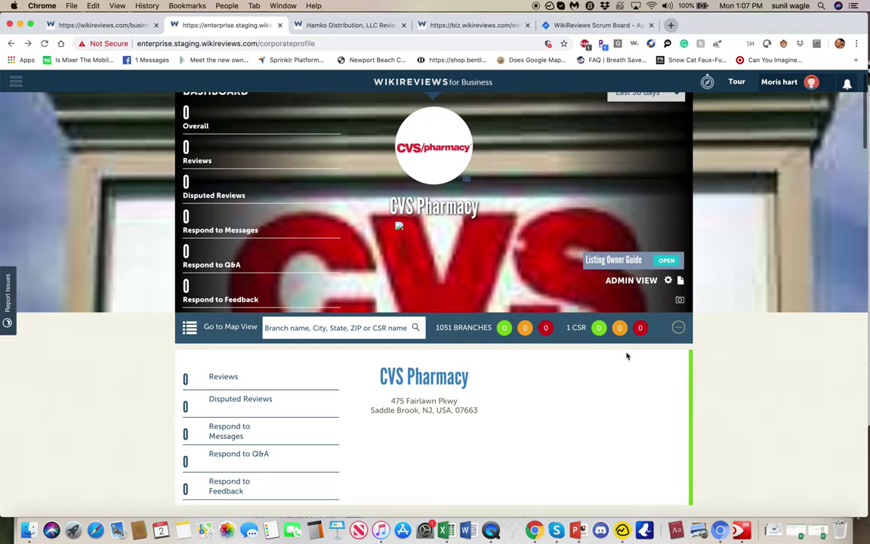
# Step: Open the Select Branches dialog and browse its Country and State dropdowns
pyautogui.click(680, 281)
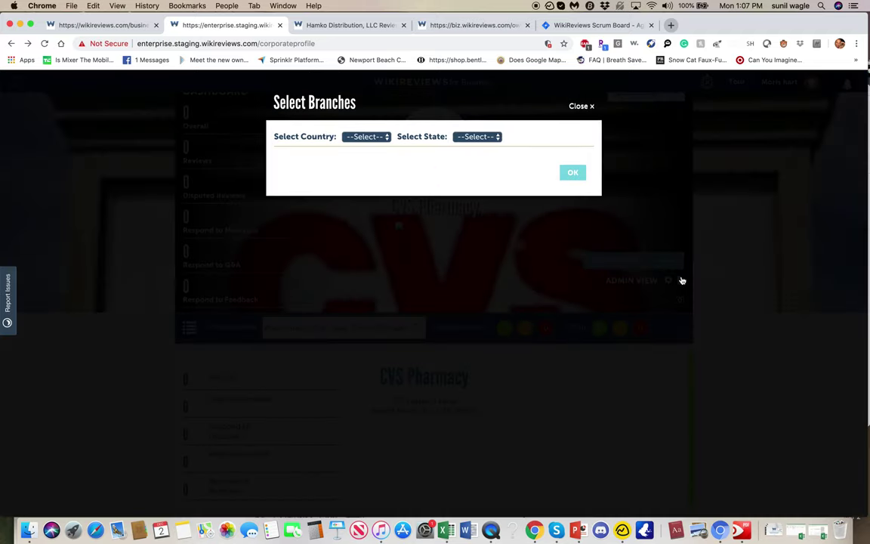
pyautogui.click(360, 137)
pyautogui.click(374, 139)
pyautogui.click(374, 140)
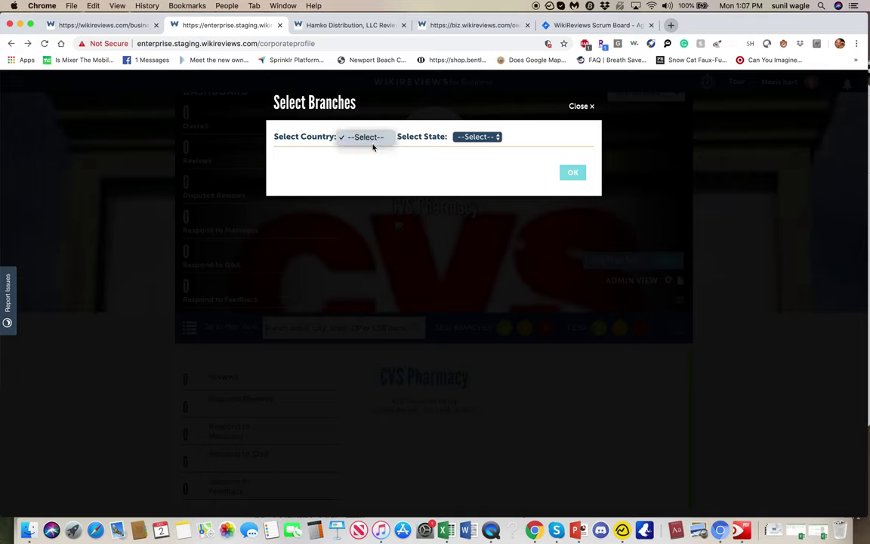
pyautogui.click(380, 146)
pyautogui.click(484, 138)
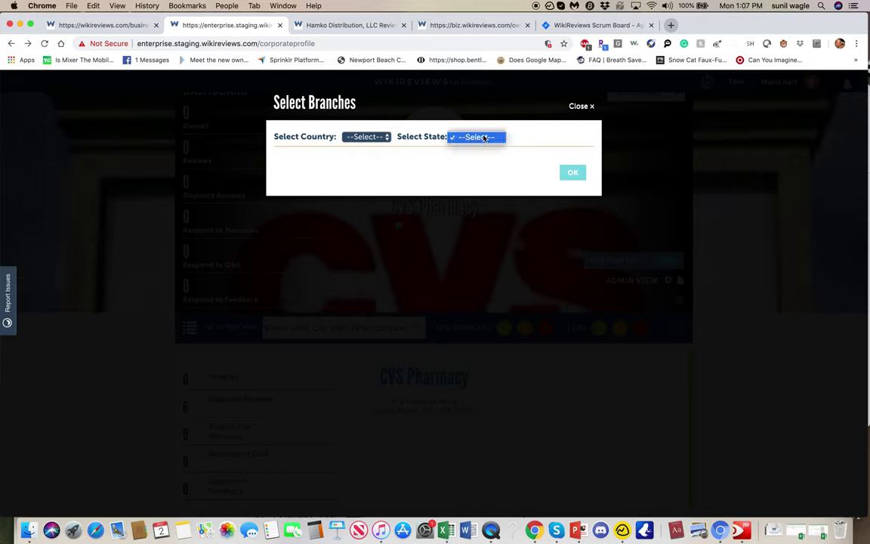
pyautogui.click(366, 144)
pyautogui.click(370, 139)
# Step: Recheck the State and Country dropdowns for entries, closing them with nothing selected
pyautogui.click(371, 140)
pyautogui.click(369, 140)
pyautogui.click(370, 139)
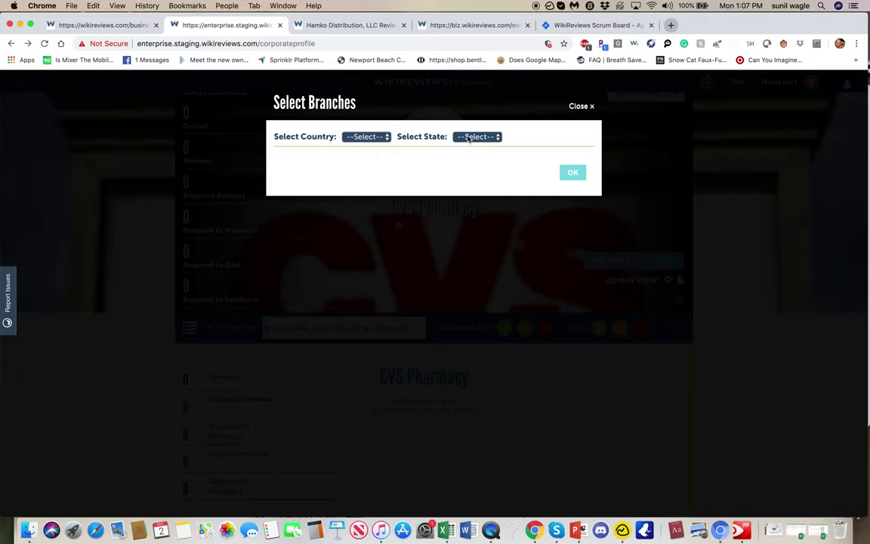
pyautogui.click(476, 137)
pyautogui.click(477, 138)
pyautogui.click(378, 139)
pyautogui.click(378, 142)
pyautogui.click(375, 137)
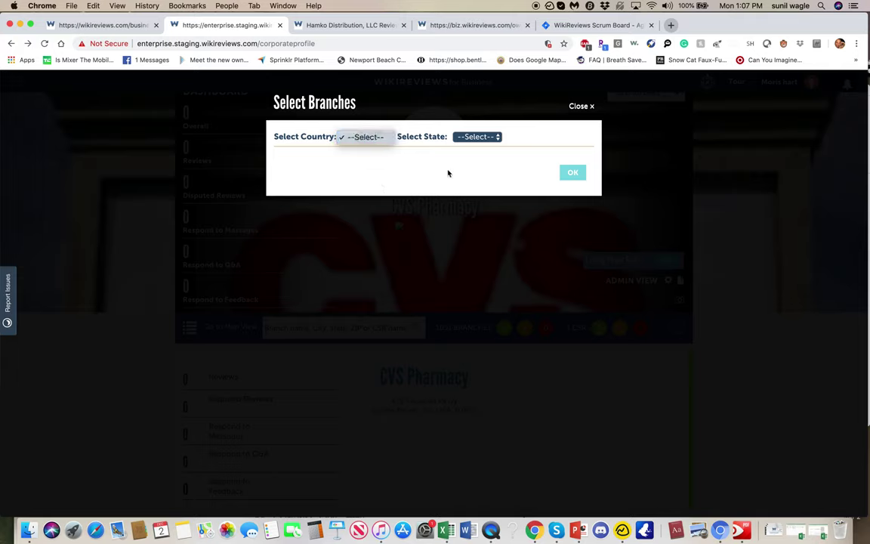
pyautogui.click(600, 27)
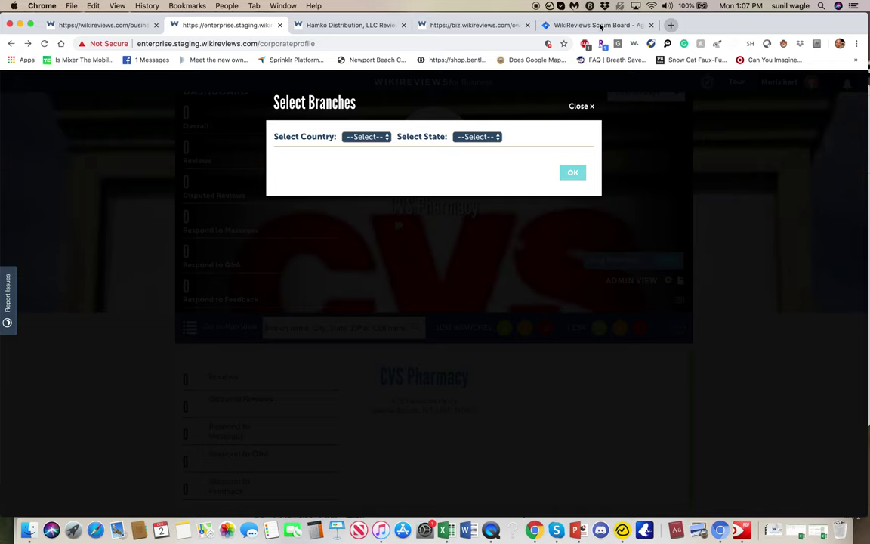
# Step: Review backlog bugs WIK-1118, WIK-1115 and WIK-1116, then go to the Hamko Distribution, LLC listing
pyautogui.click(600, 27)
pyautogui.scroll(15, 660, 307)
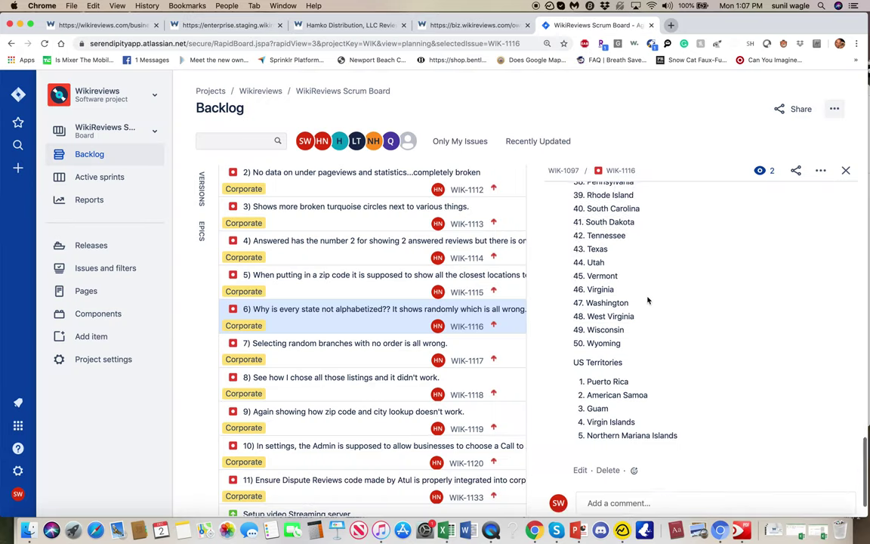
pyautogui.scroll(5, 648, 301)
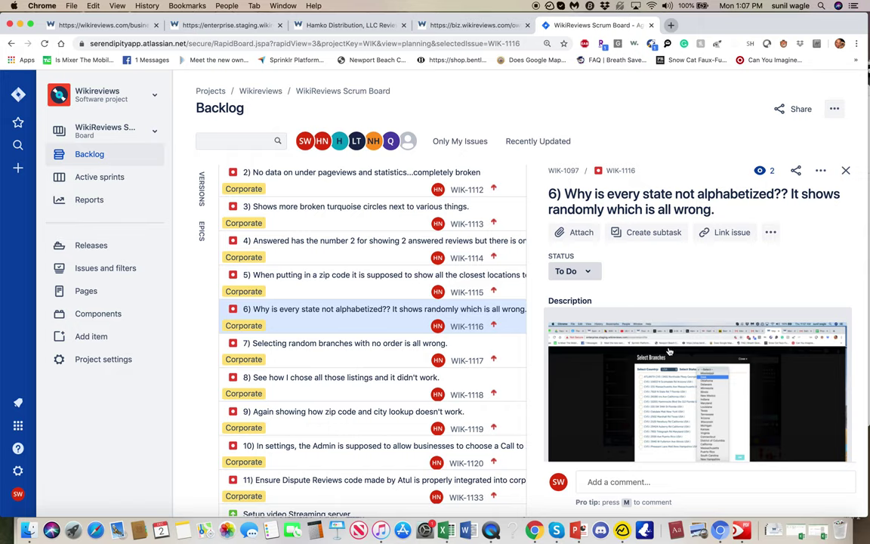
pyautogui.click(419, 384)
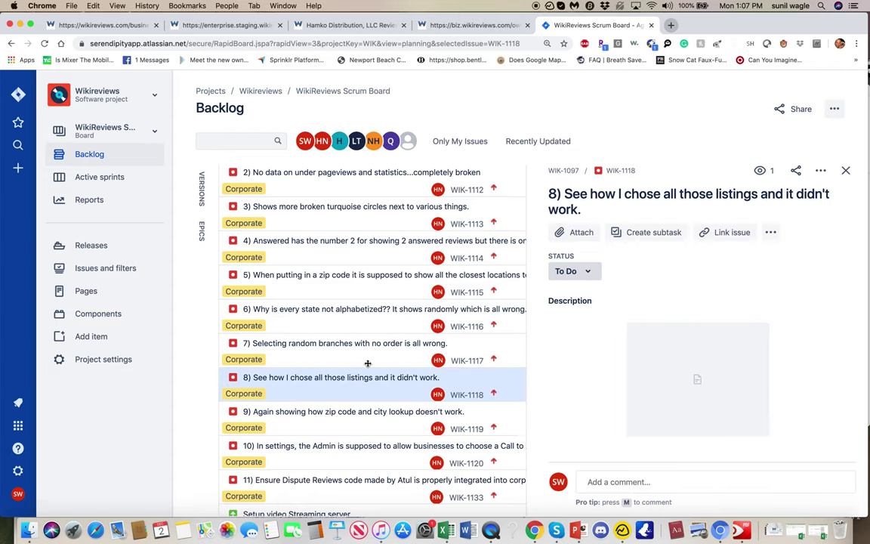
pyautogui.click(338, 287)
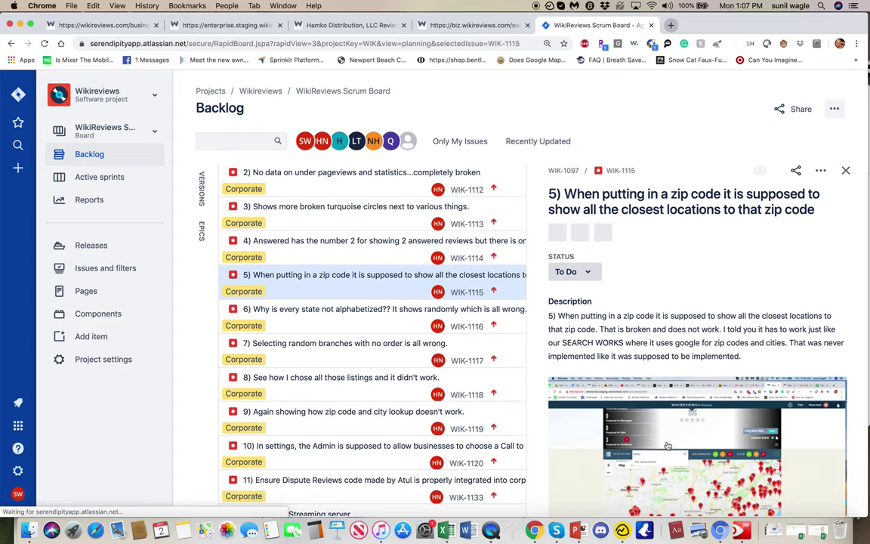
pyautogui.click(325, 308)
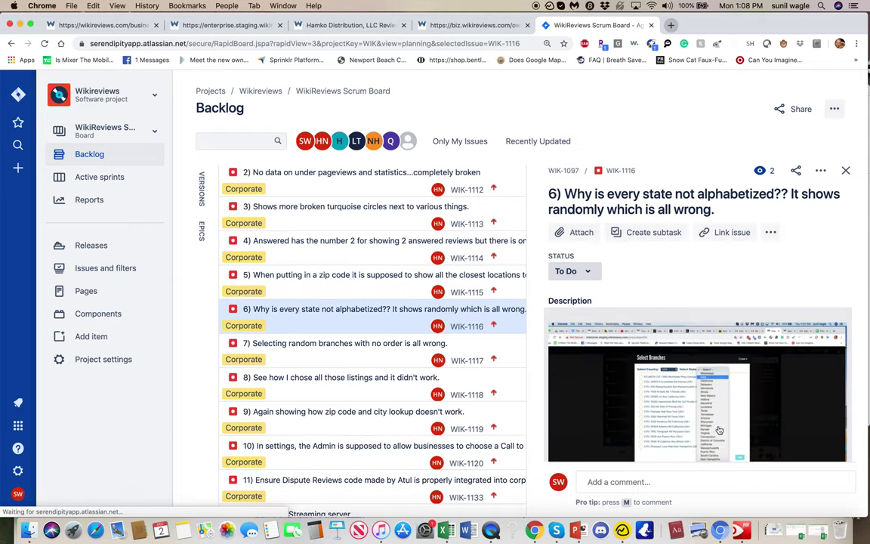
pyautogui.scroll(-3, 698, 317)
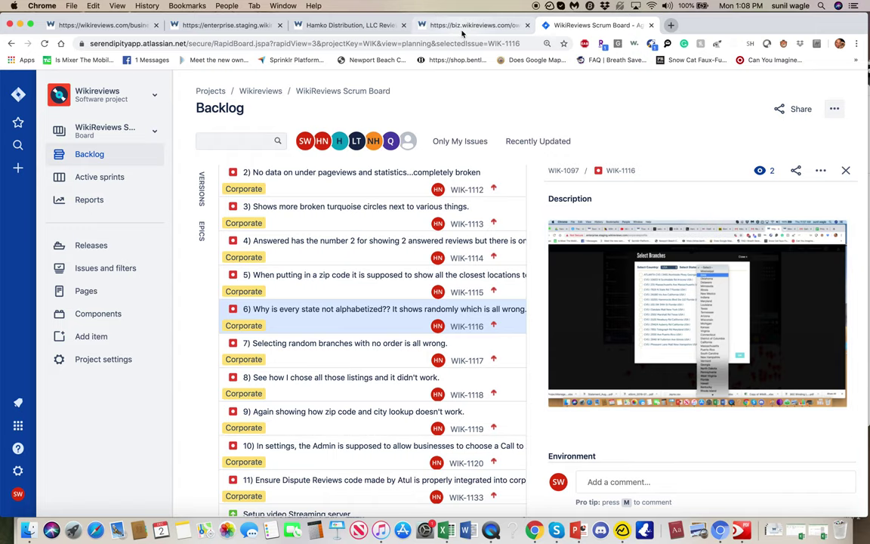
pyautogui.click(419, 29)
pyautogui.click(370, 27)
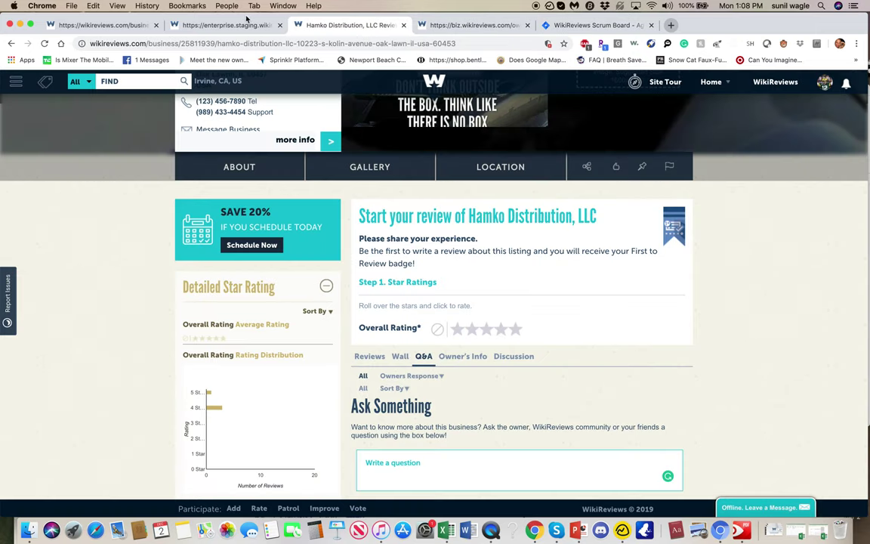
# Step: Recheck the Country and State dropdowns in the staging branch selector
pyautogui.click(248, 25)
pyautogui.click(354, 139)
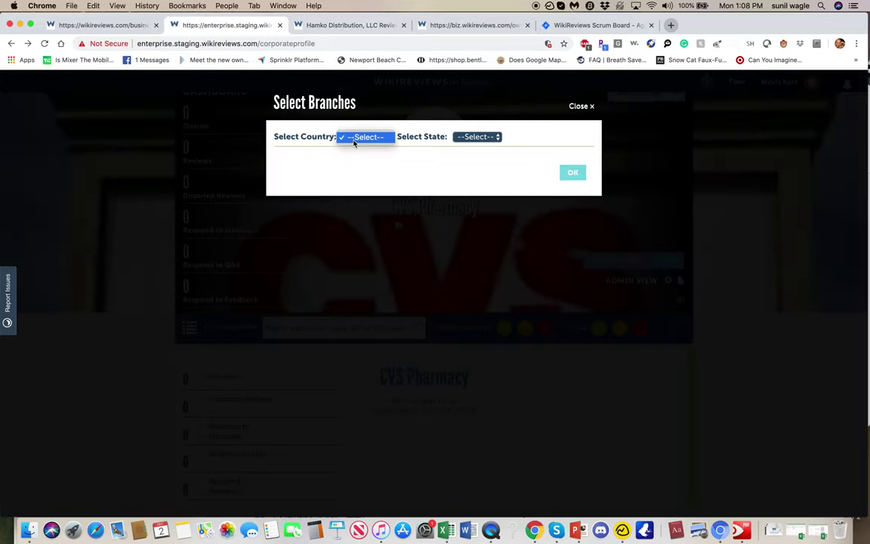
pyautogui.click(354, 142)
pyautogui.click(475, 137)
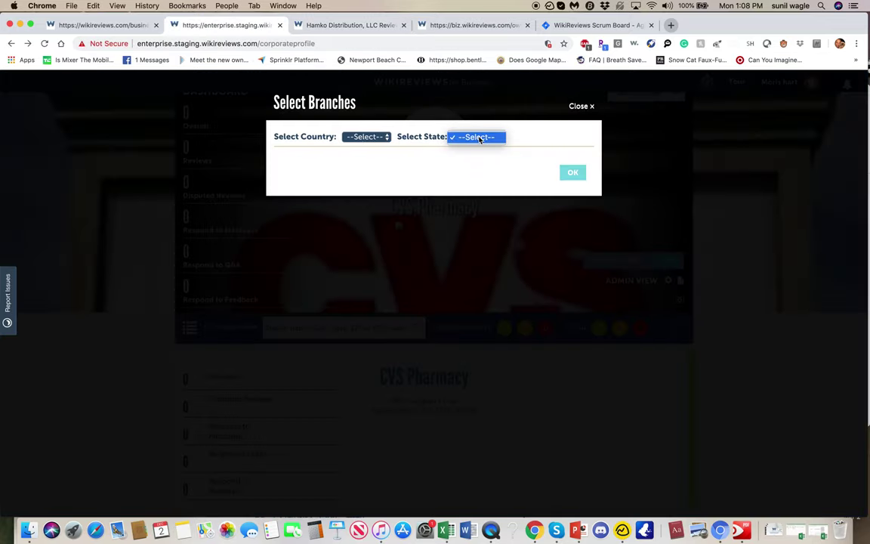
pyautogui.click(411, 135)
pyautogui.click(355, 136)
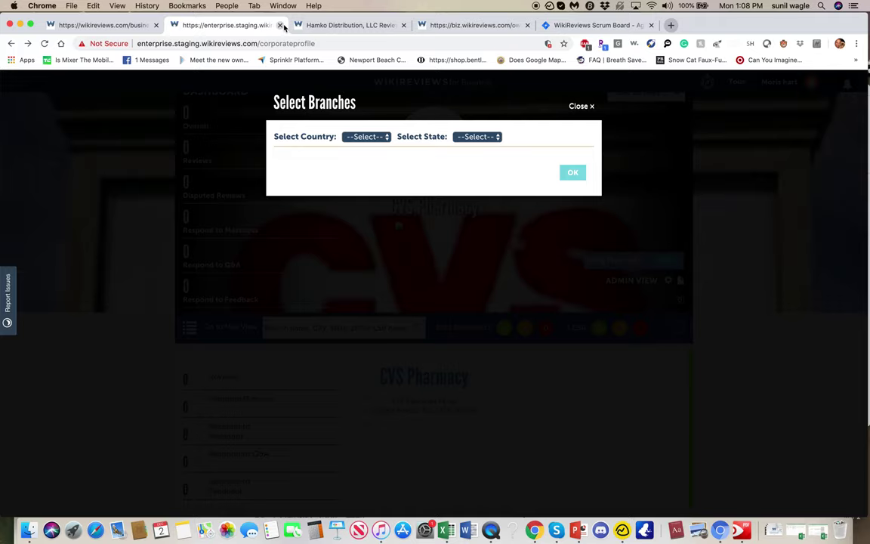
# Step: Look over the CVS Pharmacy and Hamko Distribution pages, then return to the Jira backlog
pyautogui.click(102, 27)
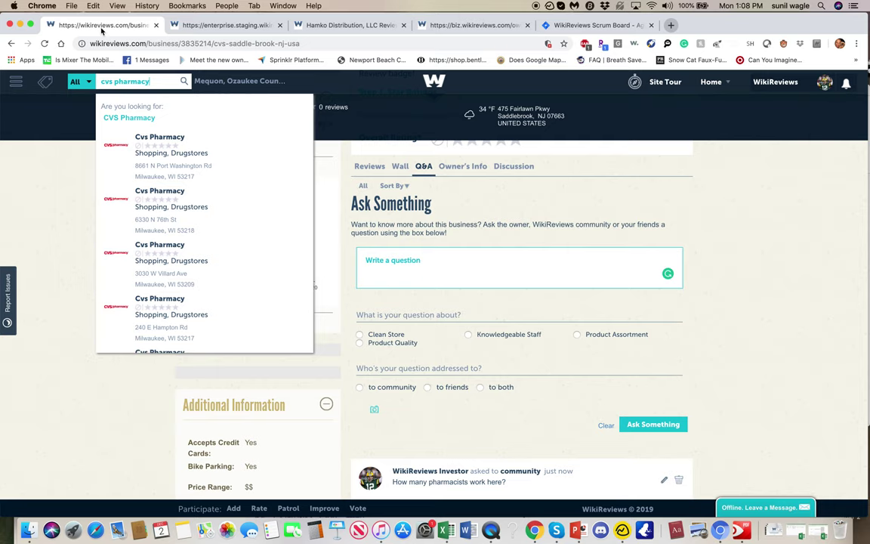
pyautogui.click(417, 28)
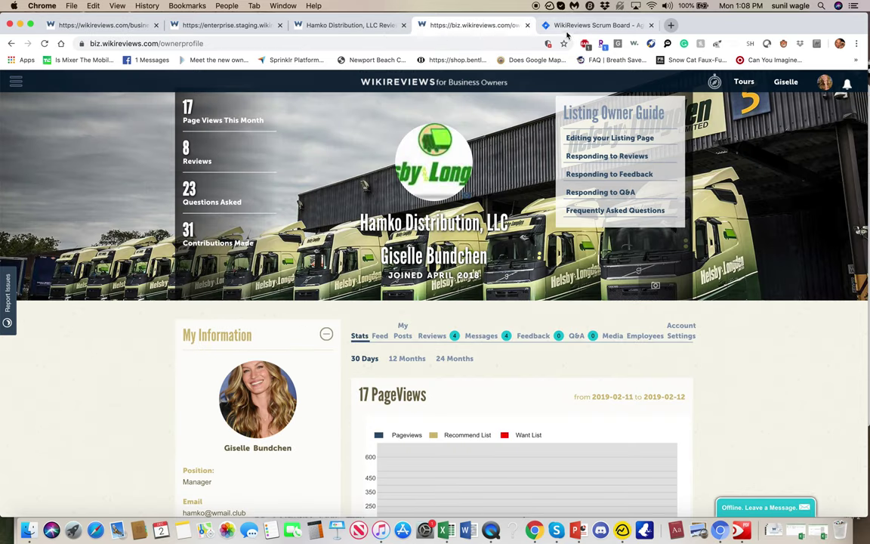
pyautogui.click(574, 28)
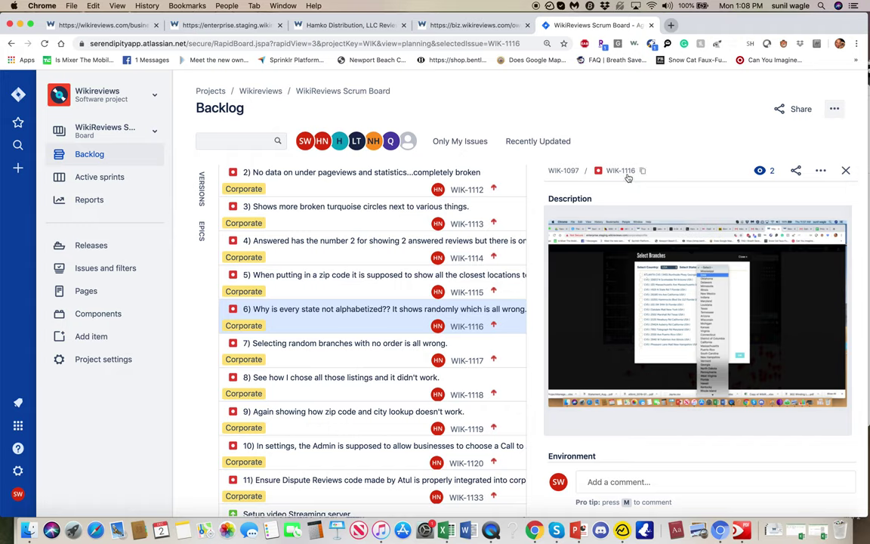
# Step: Read bug WIK-1117 on random branch order, then view staging's Select Branches dialog
pyautogui.click(313, 353)
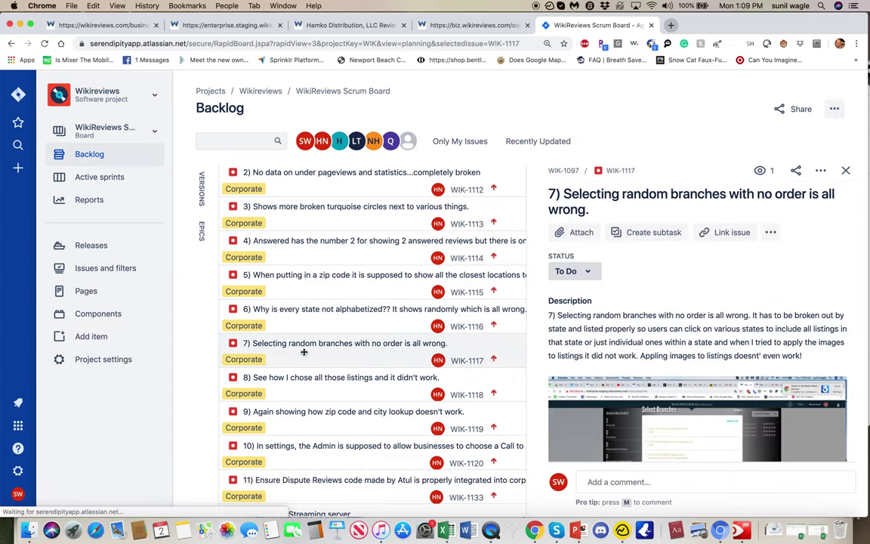
pyautogui.scroll(-2, 666, 406)
pyautogui.scroll(-1, 666, 405)
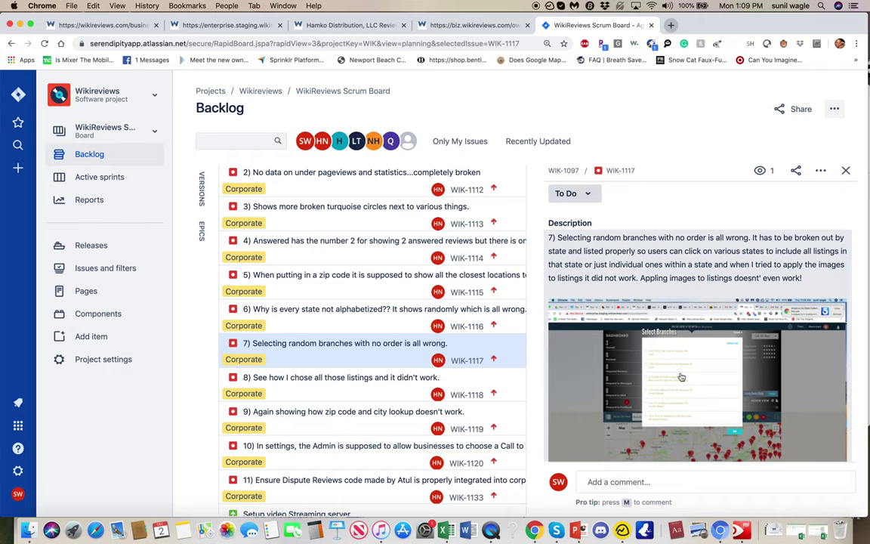
pyautogui.click(209, 29)
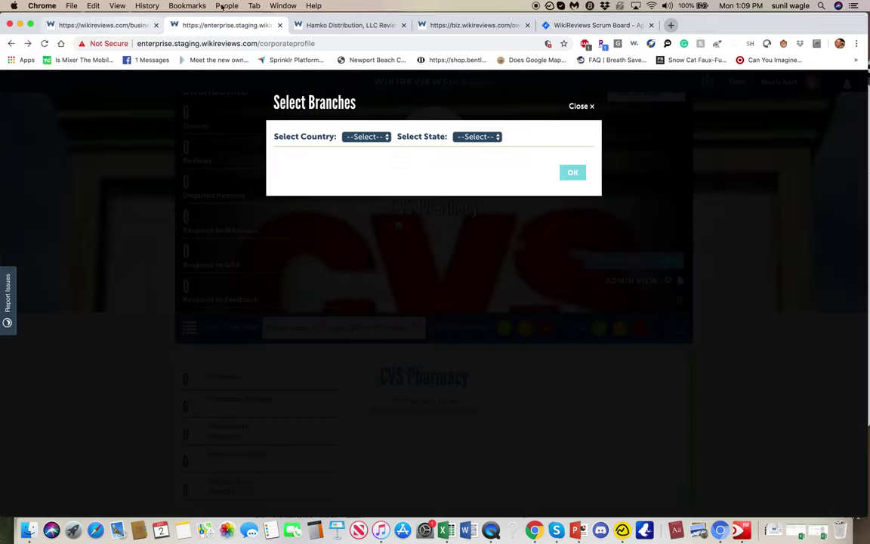
# Step: Close and reopen staging's Select Branches dialog repeatedly, then return to the Jira backlog
pyautogui.click(589, 107)
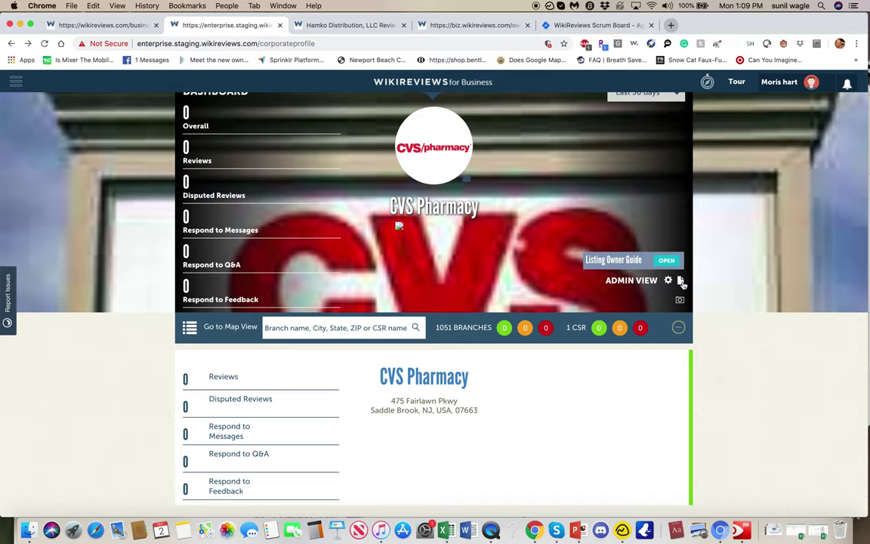
pyautogui.click(681, 281)
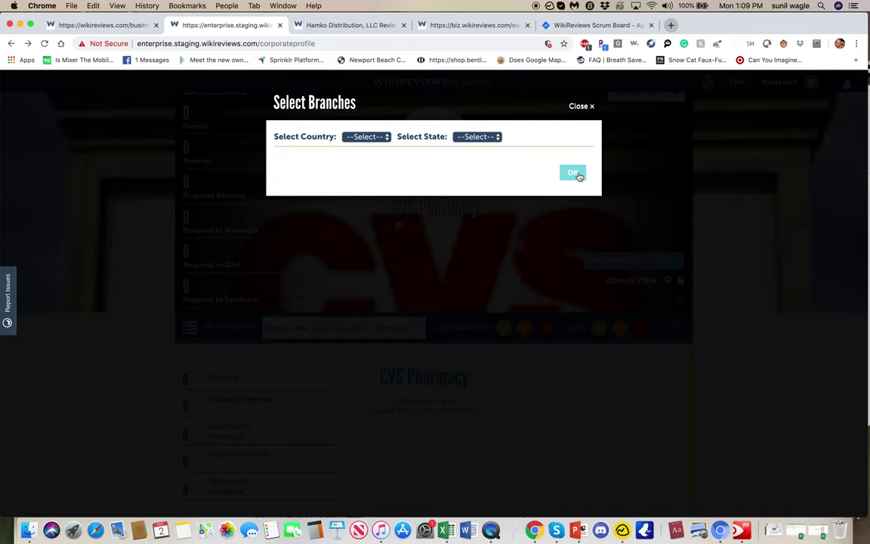
pyautogui.click(580, 106)
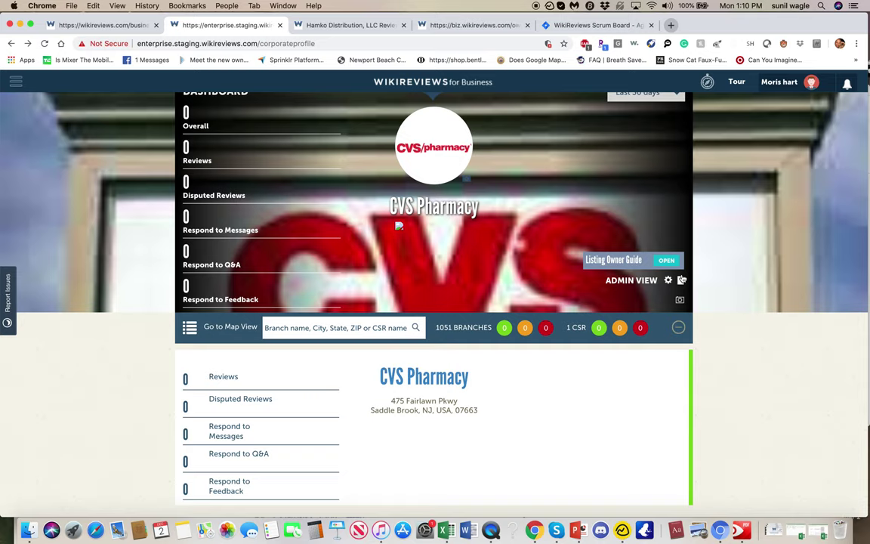
pyautogui.click(681, 281)
pyautogui.click(578, 78)
pyautogui.click(569, 27)
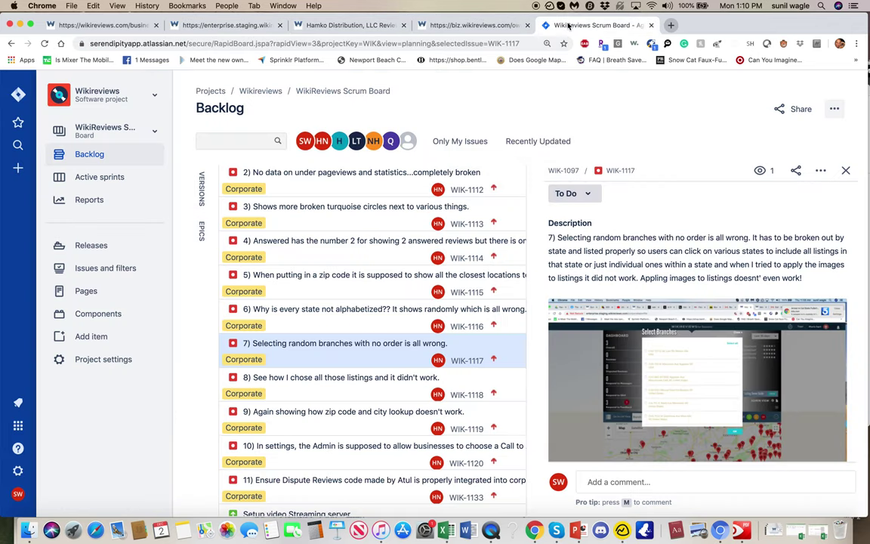
# Step: Review backlog issues WIK-1118 and WIK-1119, the zip code and city lookup bug
pyautogui.click(333, 389)
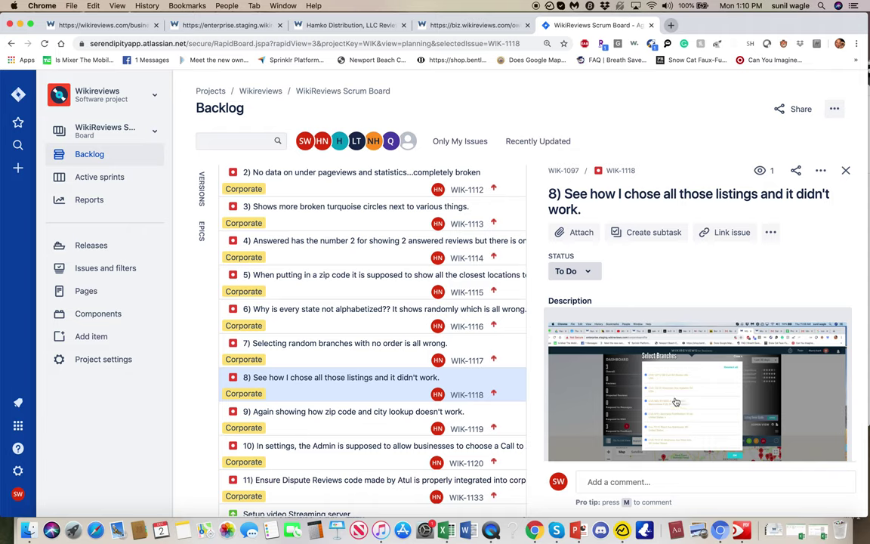
pyautogui.scroll(-3, 675, 410)
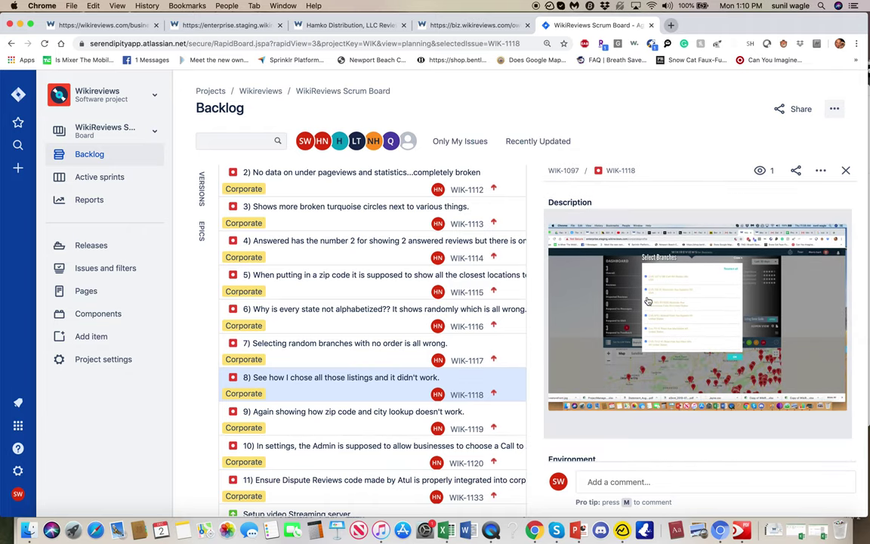
pyautogui.click(317, 413)
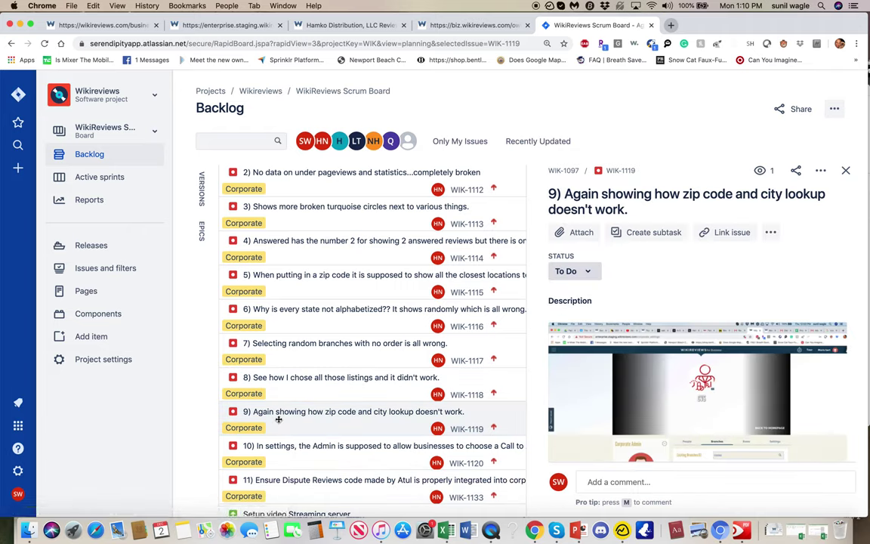
pyautogui.scroll(-3, 568, 288)
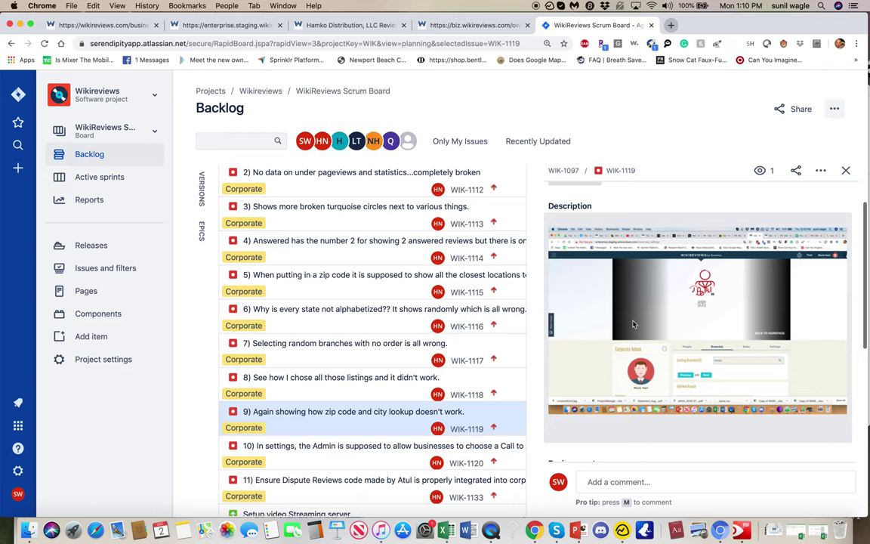
pyautogui.click(419, 25)
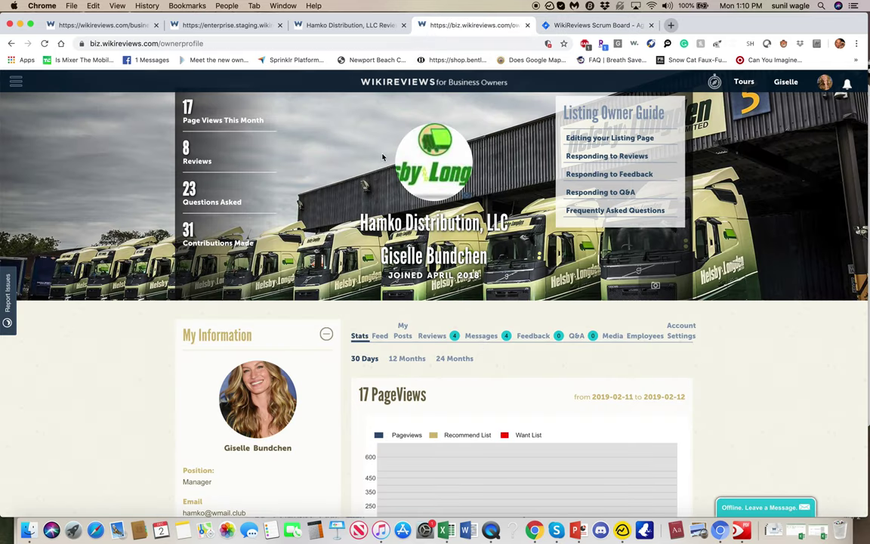
# Step: Open the staging dashboard's Admin View and bring up the Branches list filter
pyautogui.click(243, 24)
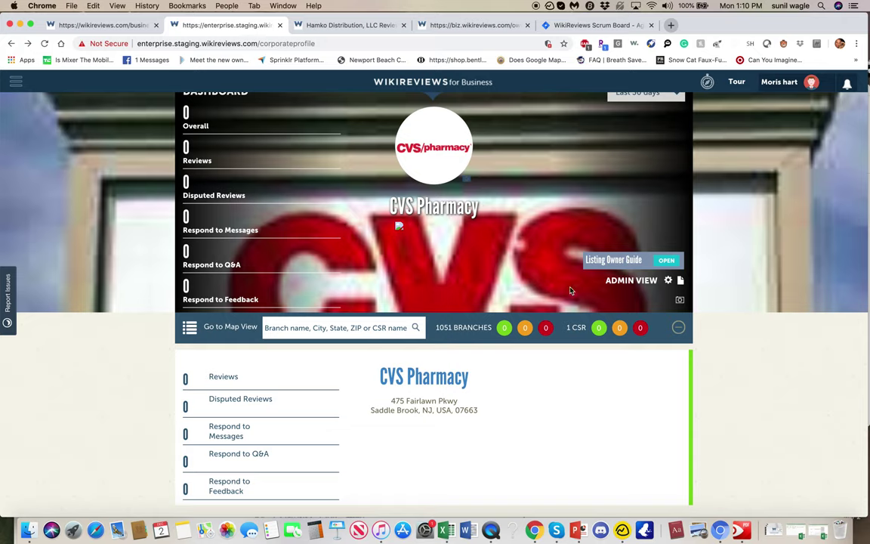
pyautogui.click(632, 282)
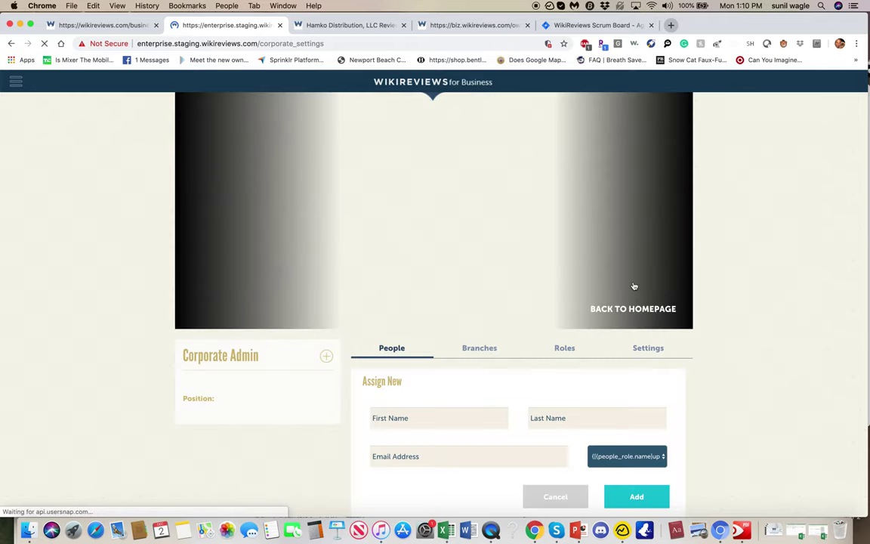
pyautogui.click(480, 349)
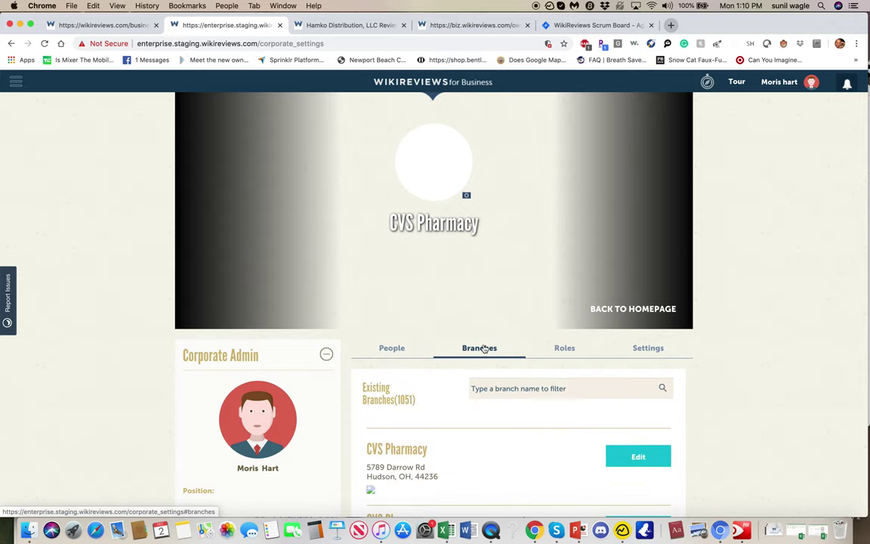
pyautogui.click(513, 387)
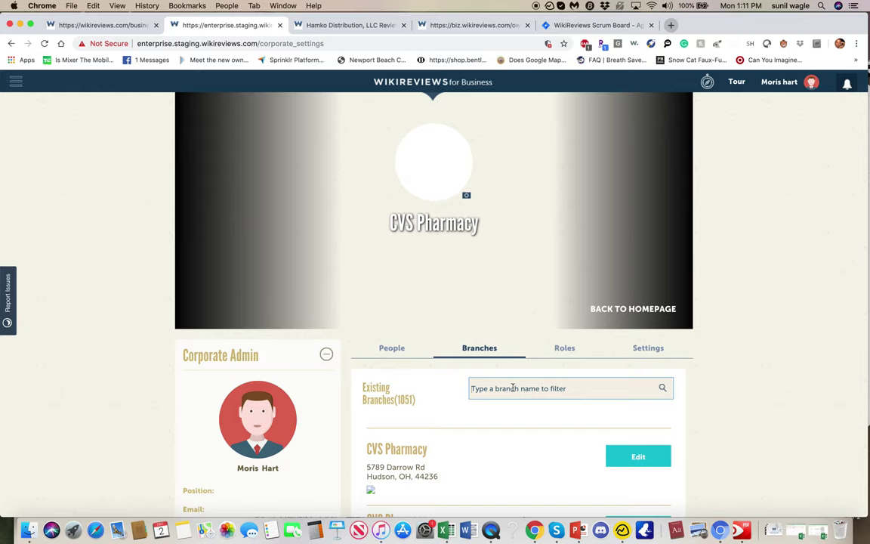
# Step: Filter branches by zip codes 53092, then 442, then 4423, finding one Hudson, OH branch
pyautogui.scroll(-3, 513, 388)
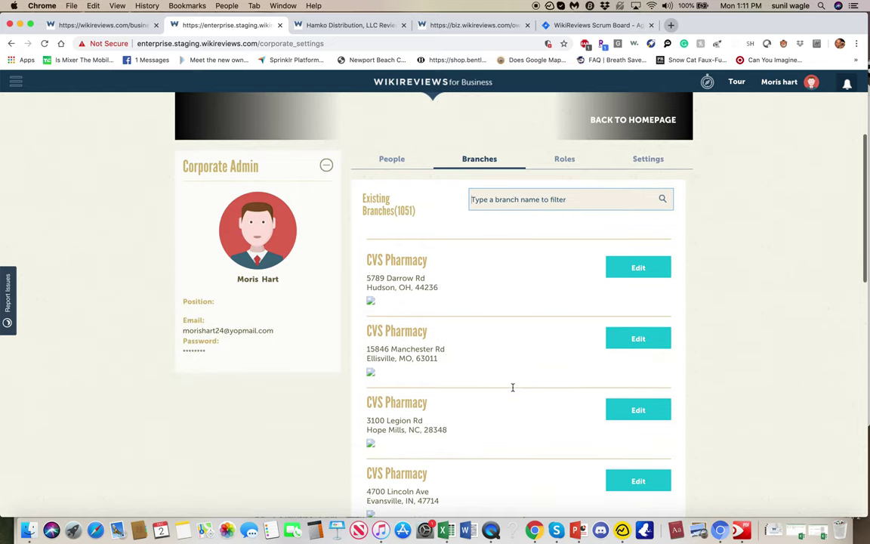
pyautogui.write('53092')
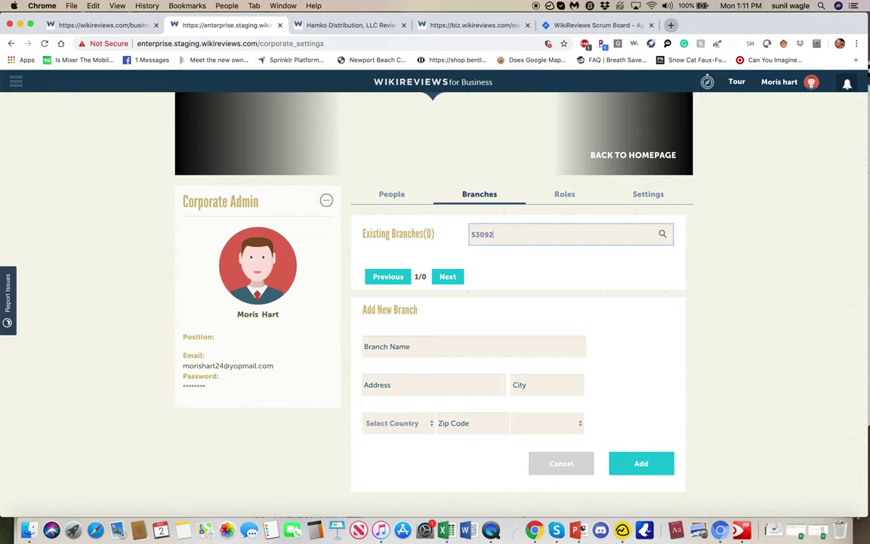
pyautogui.press('BackSpace')
pyautogui.press('BackSpace')
pyautogui.press('BackSpace')
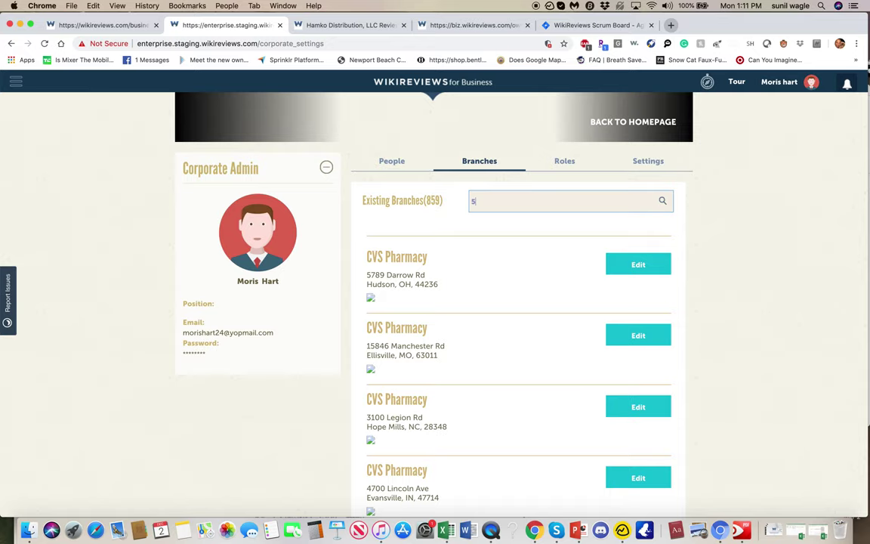
pyautogui.write('44236')
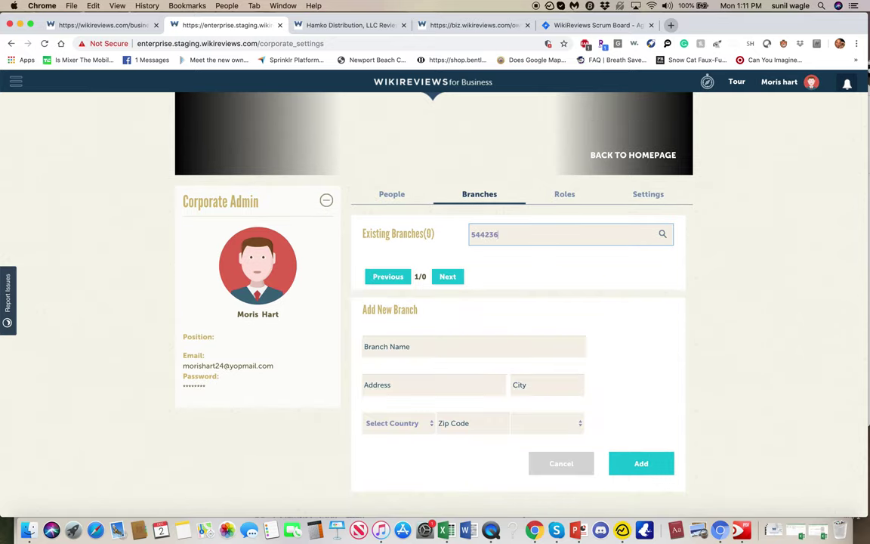
pyautogui.press('BackSpace')
pyautogui.press('BackSpace')
pyautogui.press('BackSpace')
pyautogui.press('BackSpace')
pyautogui.write('4423')
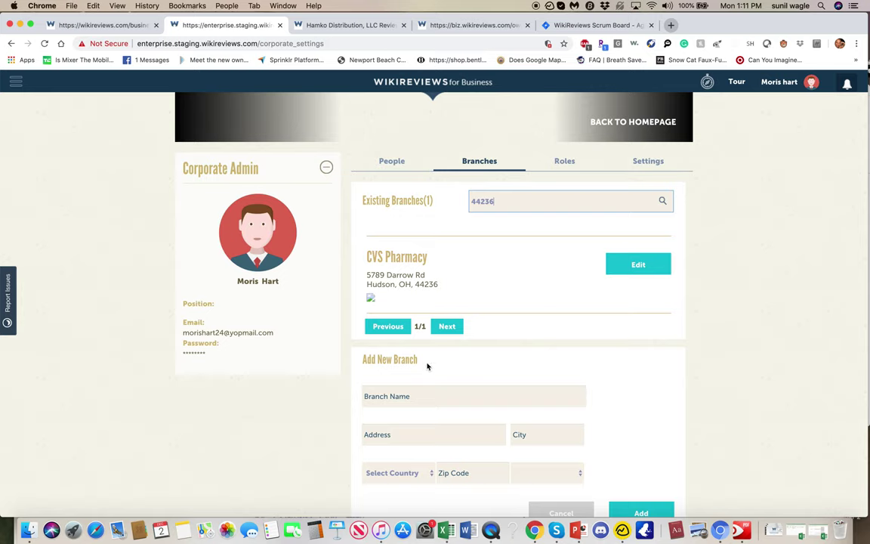
pyautogui.click(556, 26)
pyautogui.scroll(-3, 370, 335)
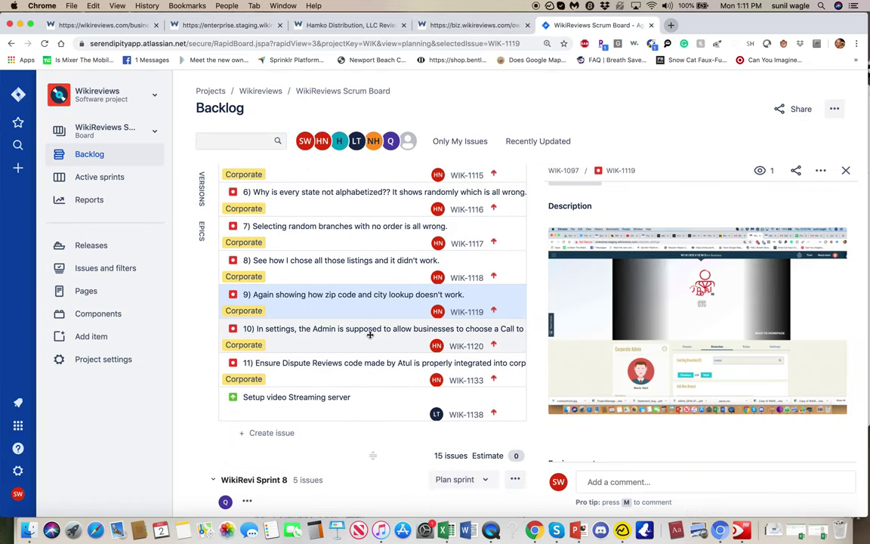
# Step: Read bug WIK-1120 about the missing Call to Action Button
pyautogui.click(335, 337)
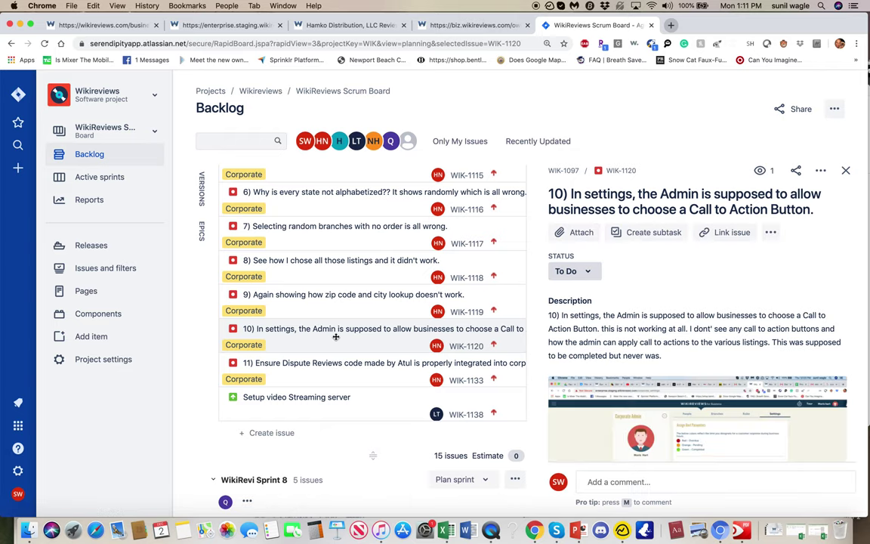
pyautogui.click(484, 26)
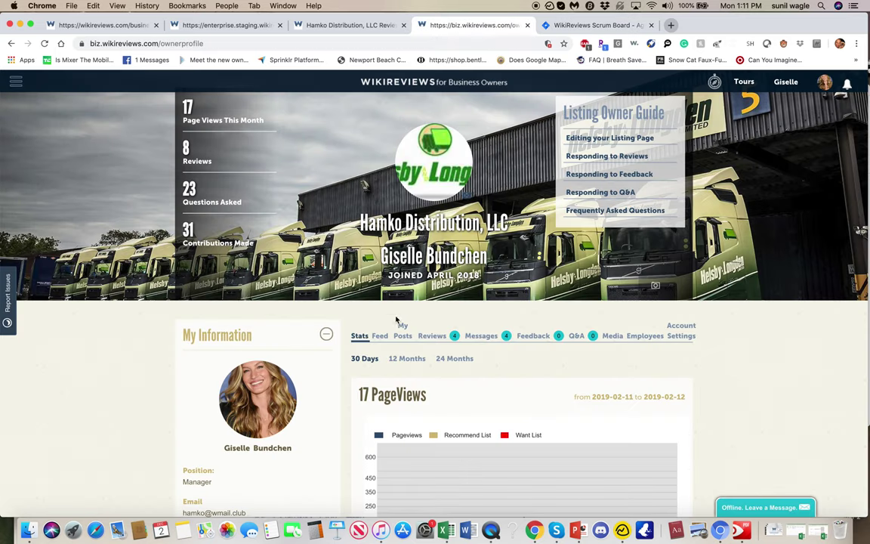
# Step: Remove Hamko's current Schedule Appointment call to action in Account Settings
pyautogui.click(683, 330)
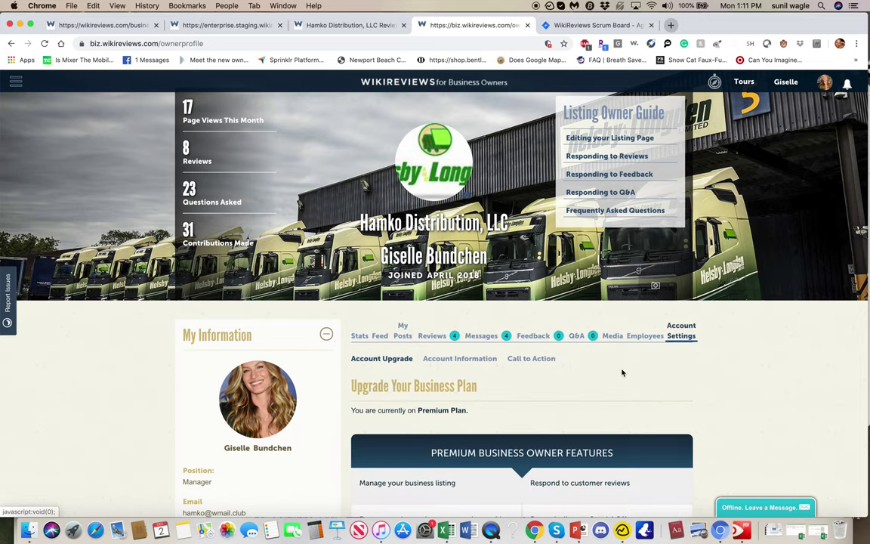
pyautogui.scroll(-5, 621, 371)
pyautogui.scroll(3, 622, 372)
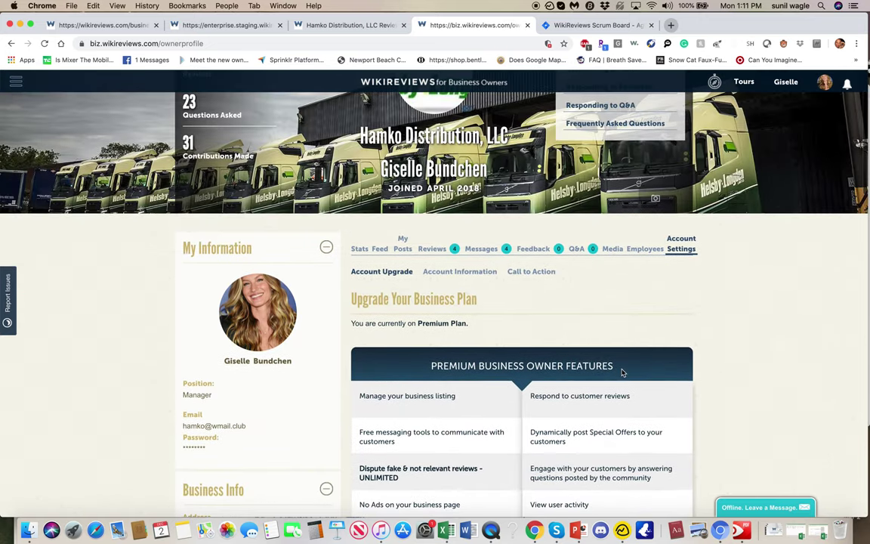
pyautogui.click(528, 278)
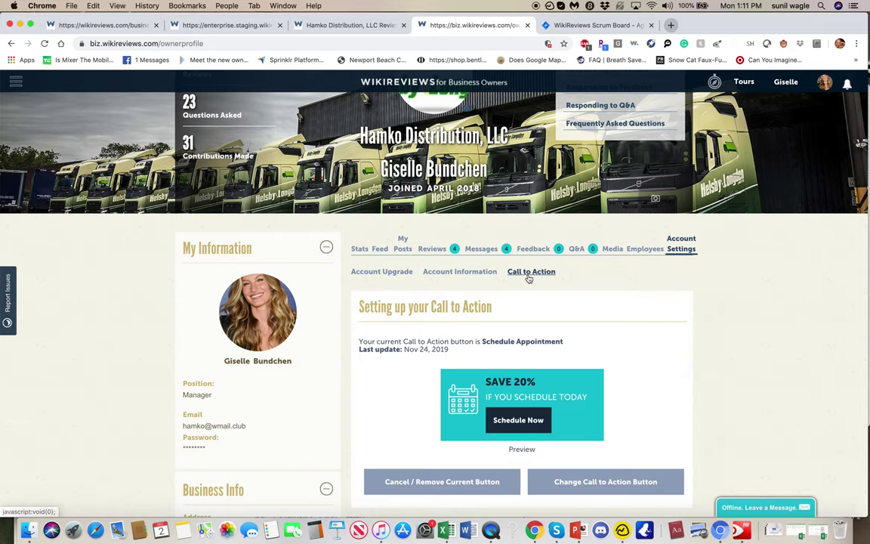
pyautogui.scroll(-3, 528, 278)
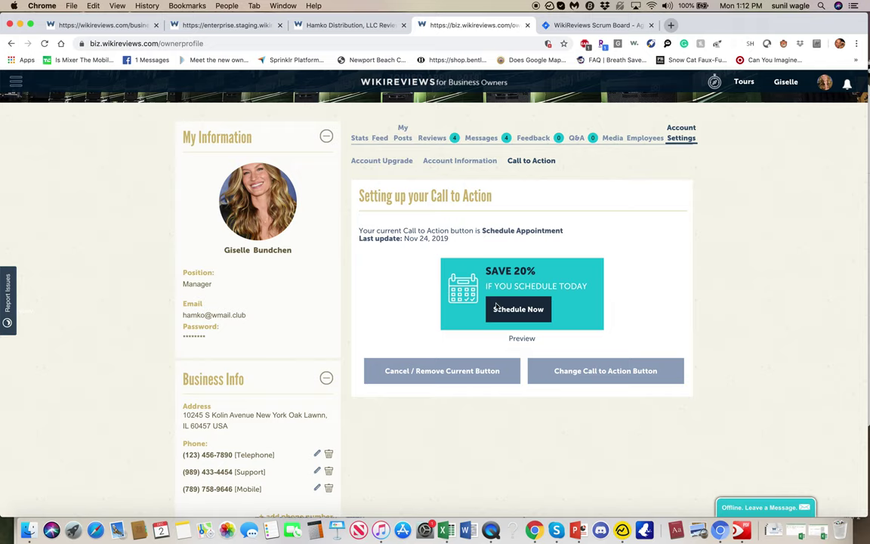
pyautogui.click(471, 372)
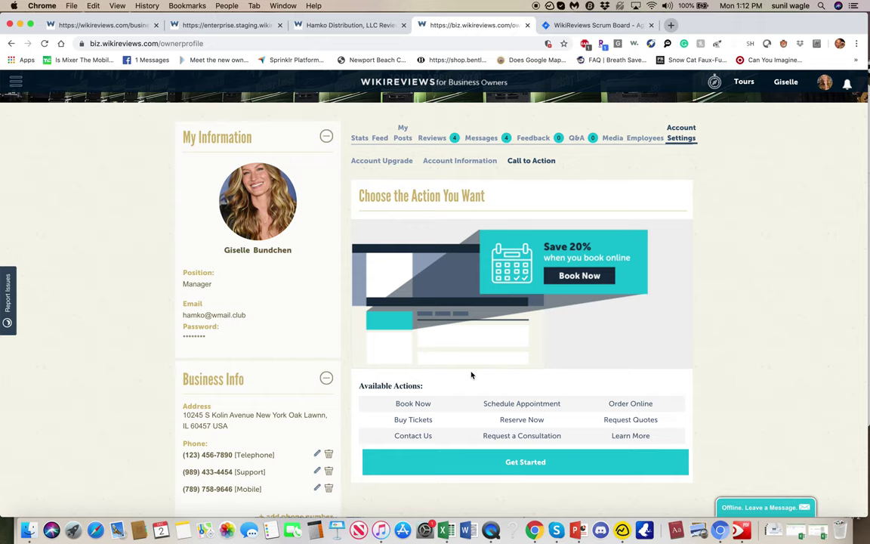
# Step: After checking the consumer CVS page, start a new call to action of type Request A Quote
pyautogui.click(99, 25)
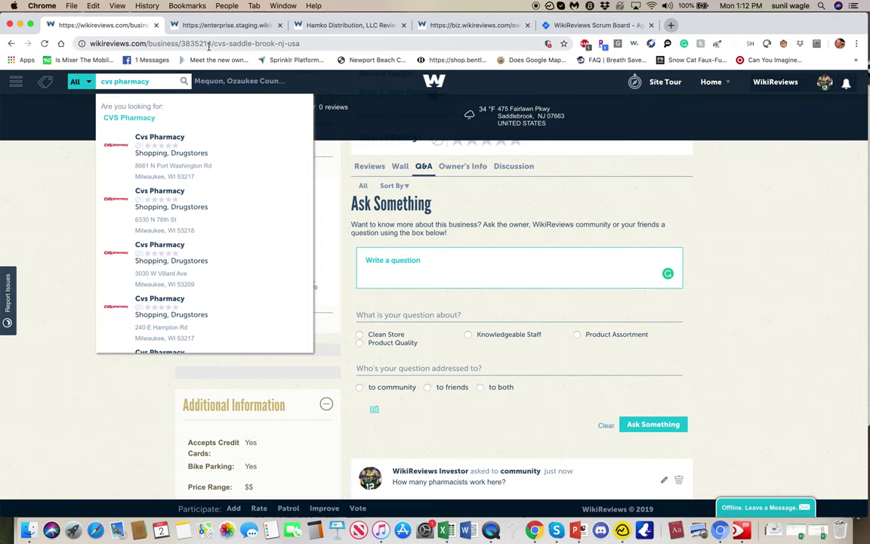
pyautogui.click(429, 26)
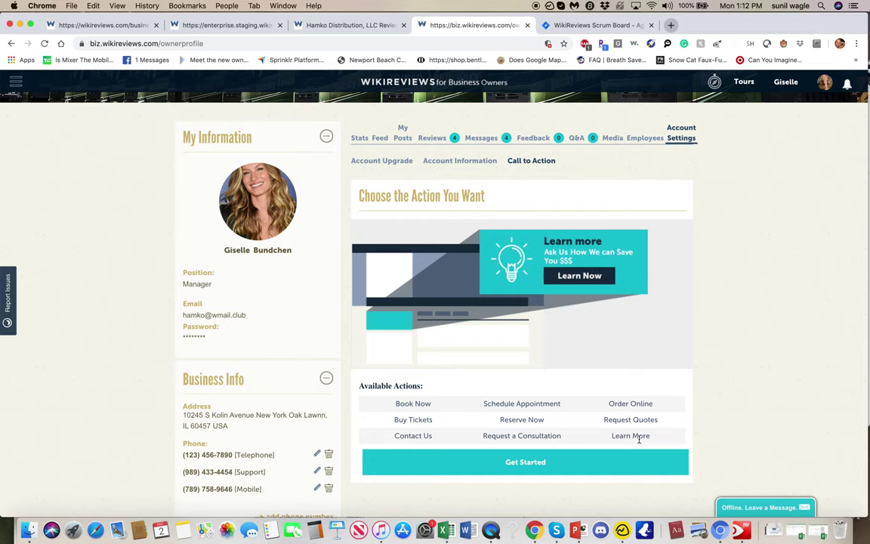
pyautogui.click(521, 463)
pyautogui.click(524, 239)
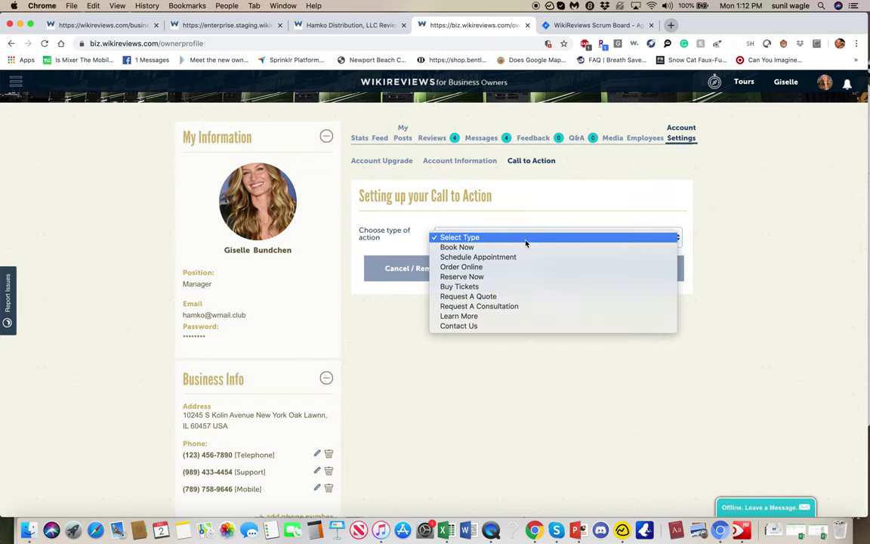
pyautogui.click(525, 297)
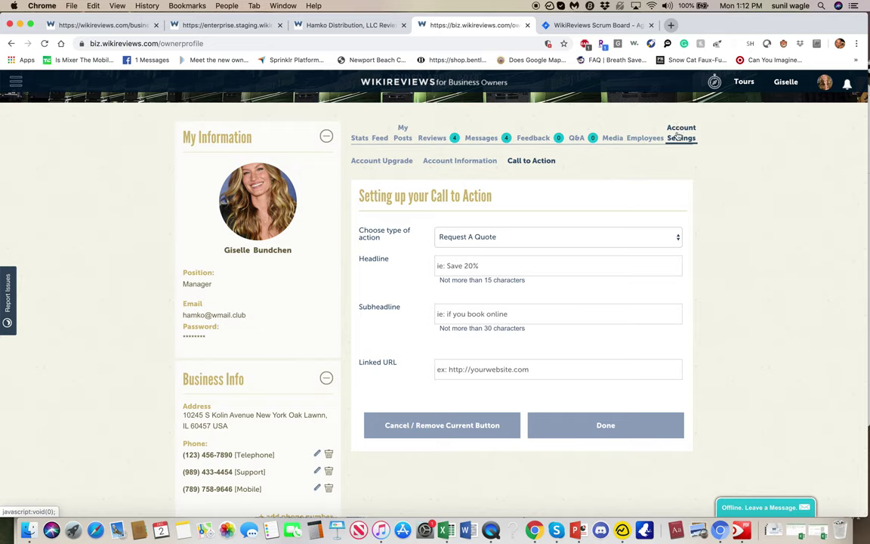
# Step: Review the Premium plan features under Account Upgrade
pyautogui.click(379, 161)
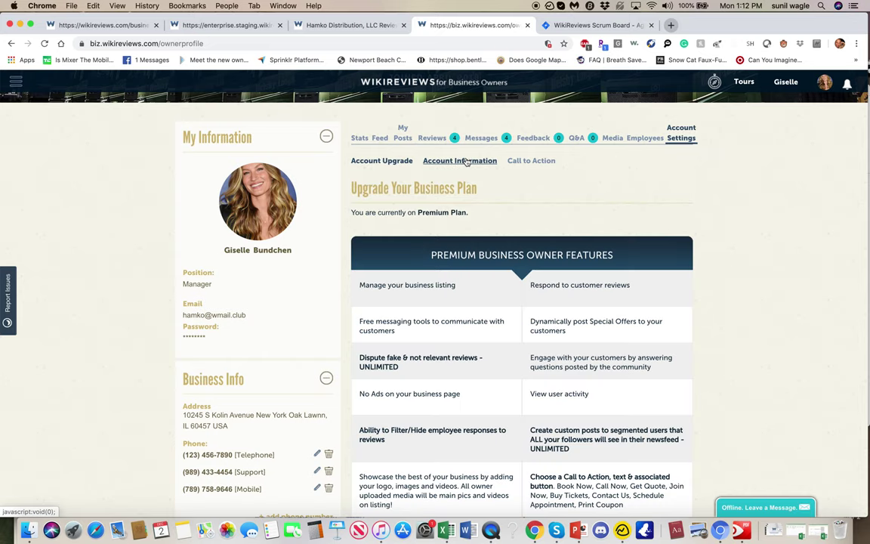
pyautogui.scroll(-2, 428, 237)
pyautogui.scroll(-1, 476, 267)
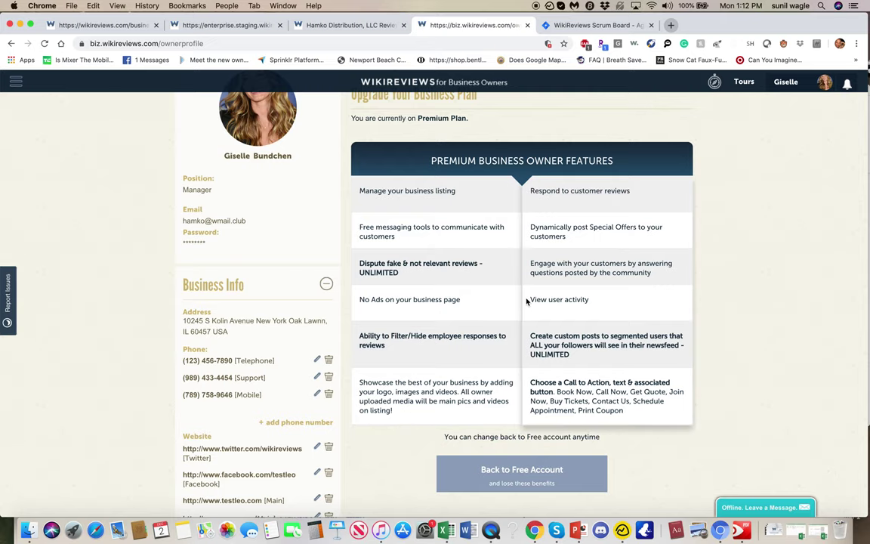
pyautogui.scroll(-2, 526, 297)
pyautogui.scroll(3, 525, 296)
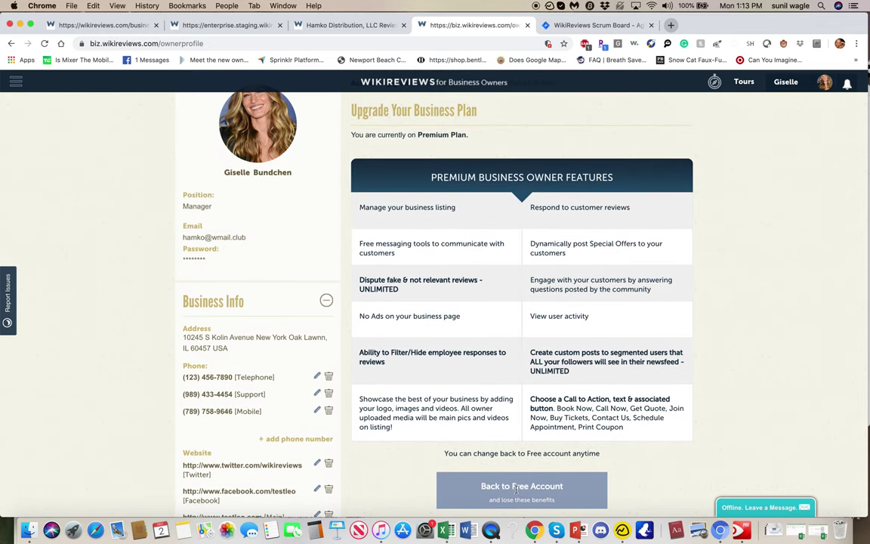
pyautogui.scroll(-3, 514, 486)
pyautogui.scroll(5, 525, 487)
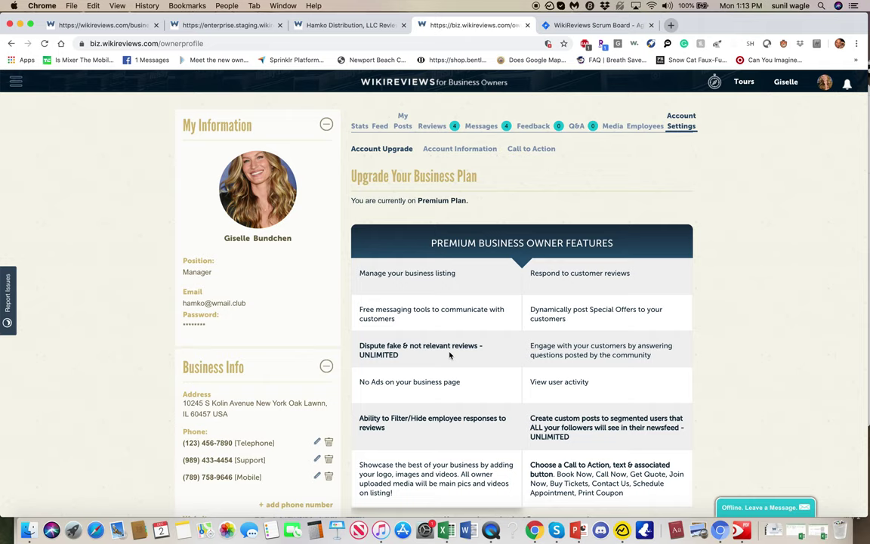
pyautogui.scroll(-1, 450, 355)
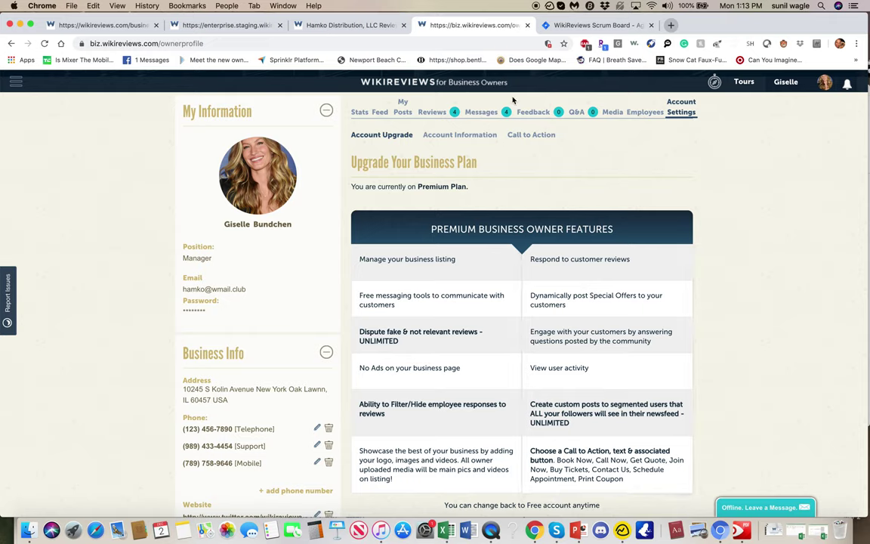
pyautogui.scroll(5, 668, 202)
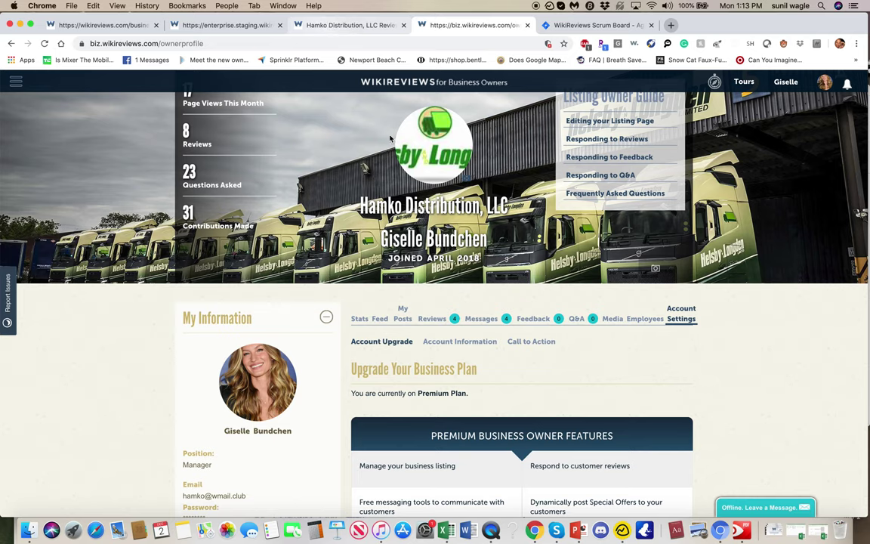
pyautogui.scroll(-5, 544, 302)
pyautogui.scroll(4, 557, 306)
# Step: View Account Information's Membership and Billing, showing a Monthly plan since November 2019
pyautogui.click(470, 289)
pyautogui.scroll(-5, 479, 295)
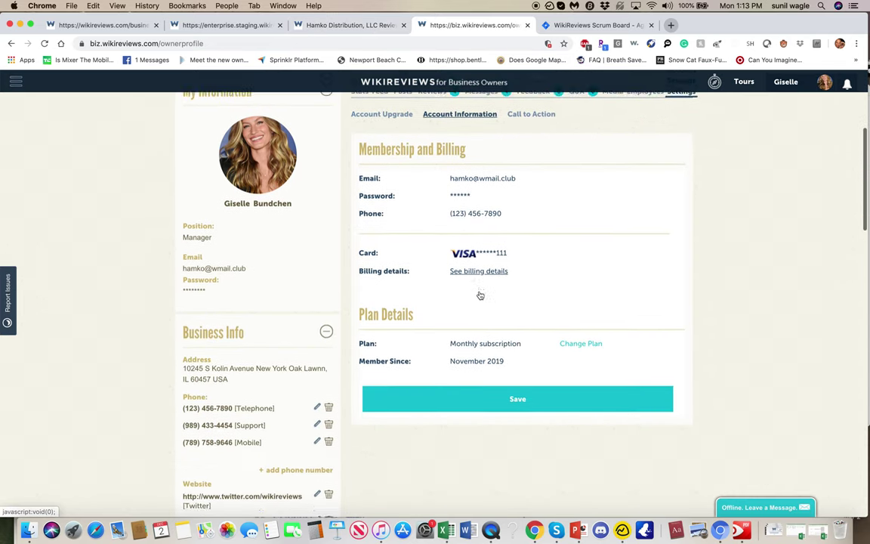
pyautogui.scroll(-2, 480, 295)
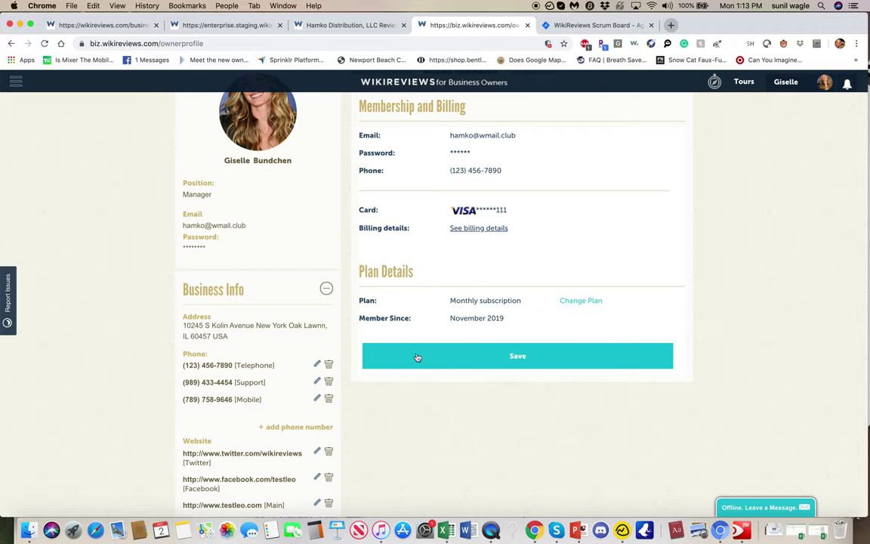
pyautogui.scroll(5, 446, 231)
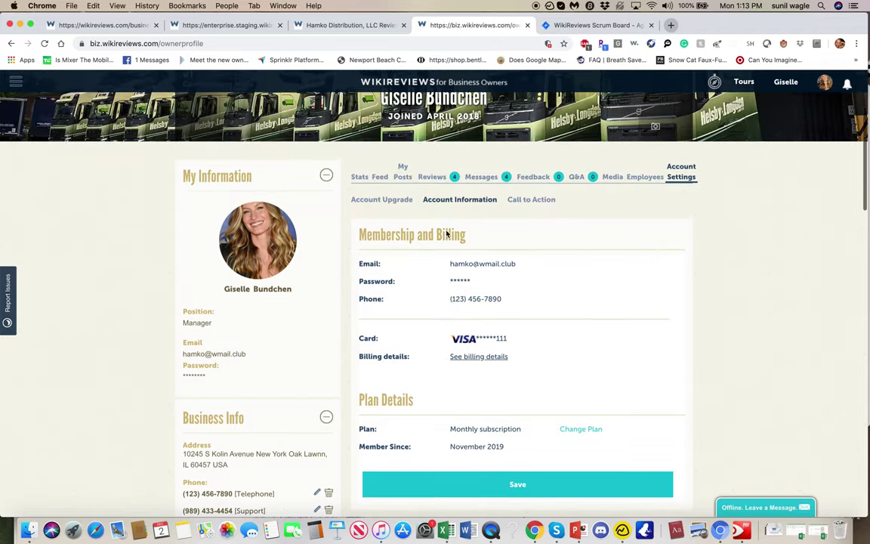
# Step: Log out of the consumer site from its CVS Pharmacy page
pyautogui.click(234, 27)
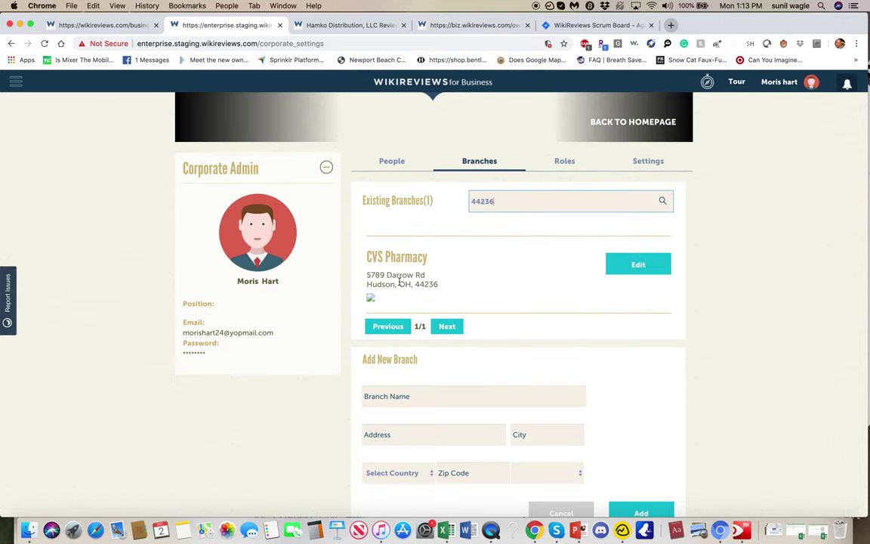
pyautogui.scroll(3, 400, 282)
pyautogui.scroll(-2, 401, 284)
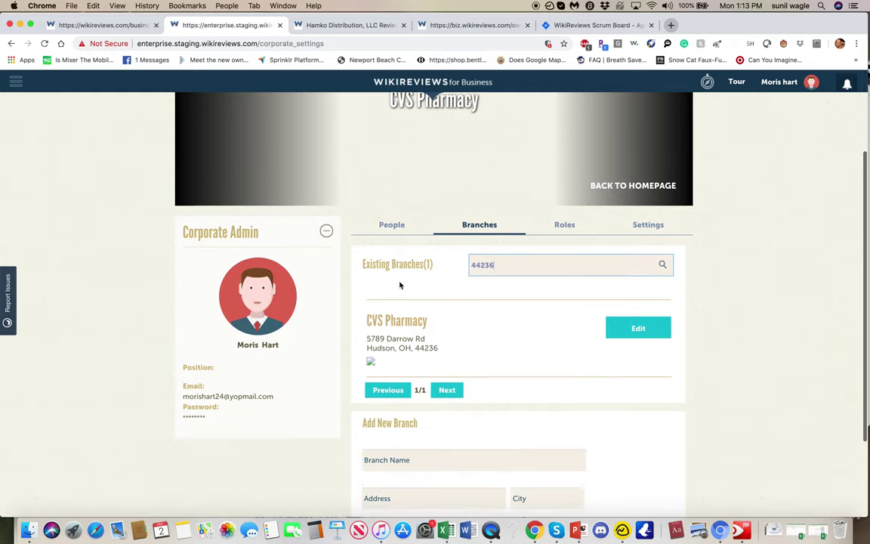
pyautogui.scroll(2, 400, 284)
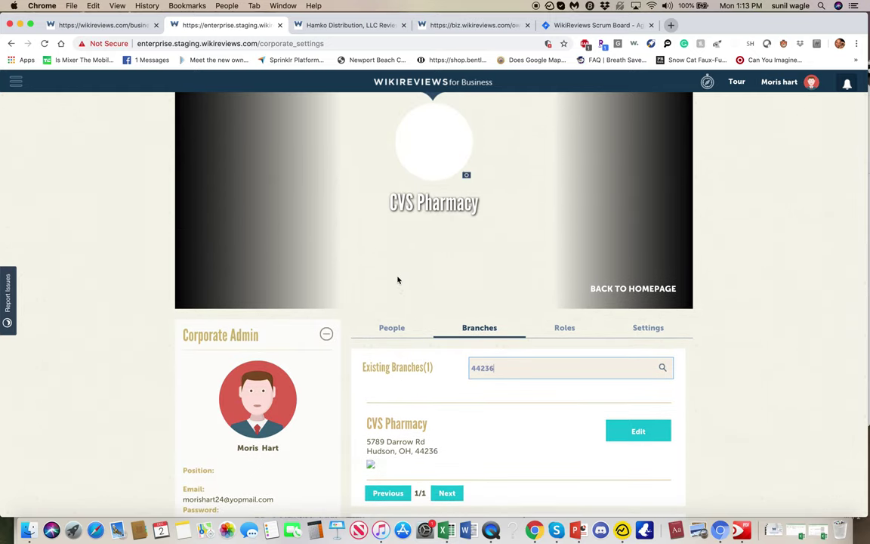
pyautogui.click(91, 27)
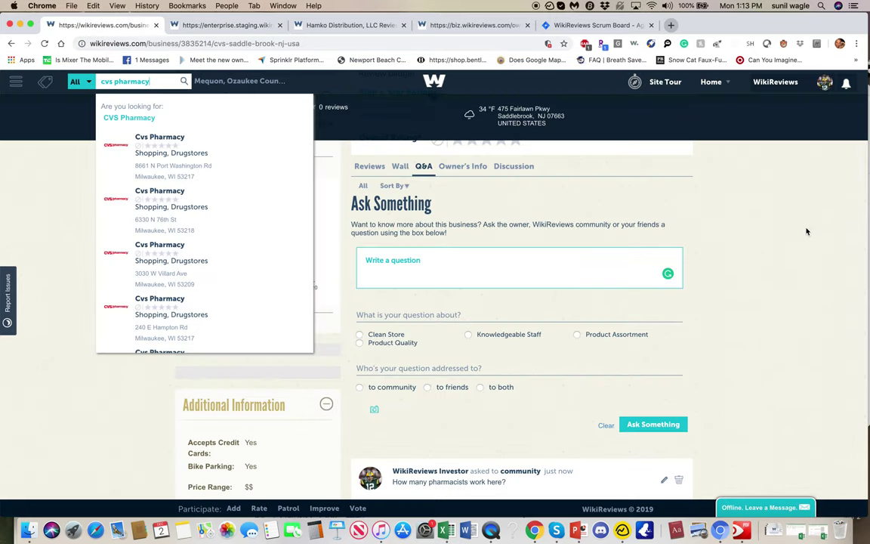
pyautogui.scroll(5, 756, 219)
pyautogui.click(711, 82)
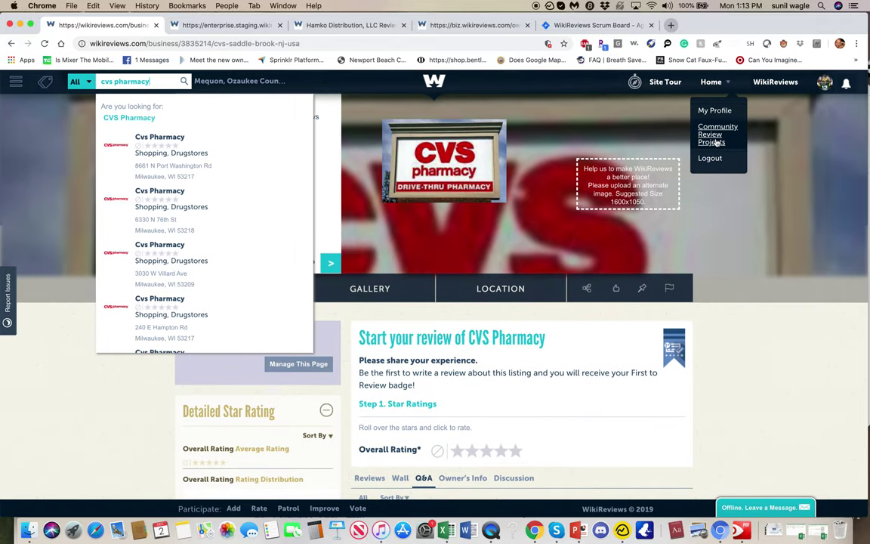
pyautogui.moveTo(716, 82)
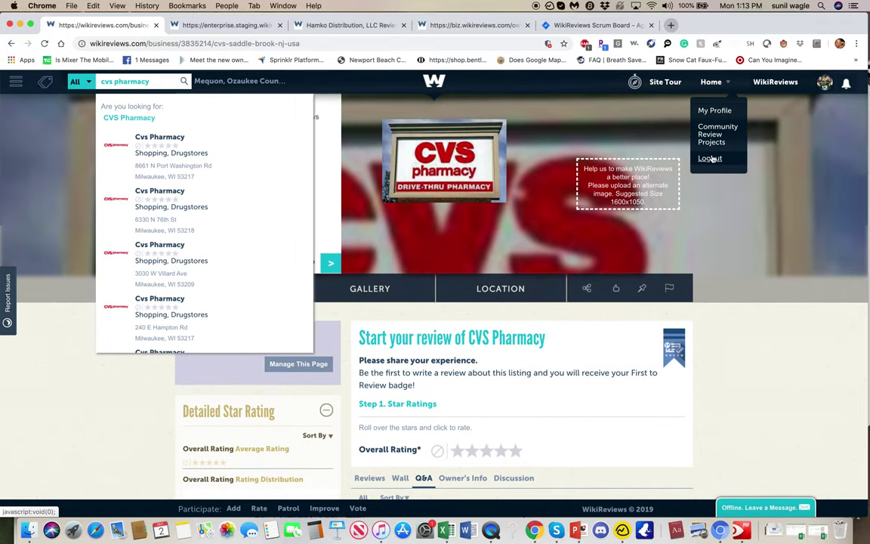
pyautogui.click(711, 158)
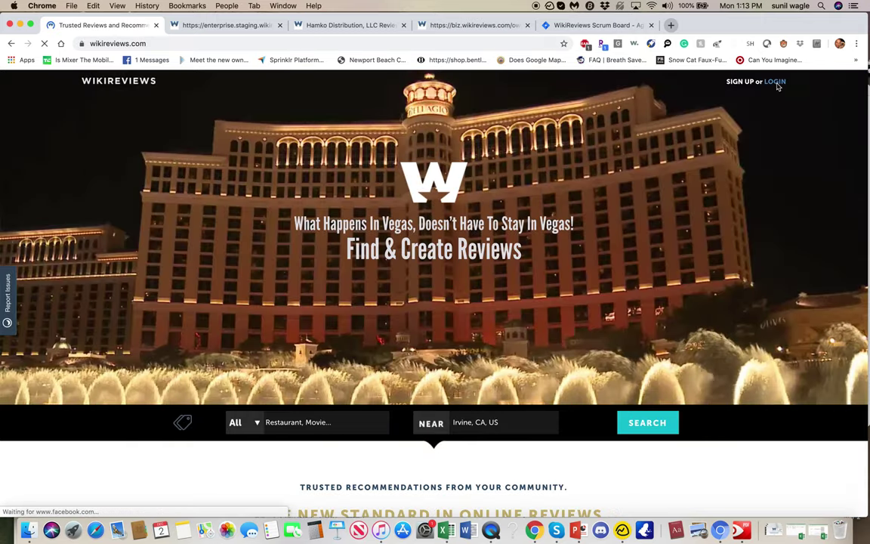
# Step: Log back in to the consumer site and open the Wiki Admin panel
pyautogui.click(776, 83)
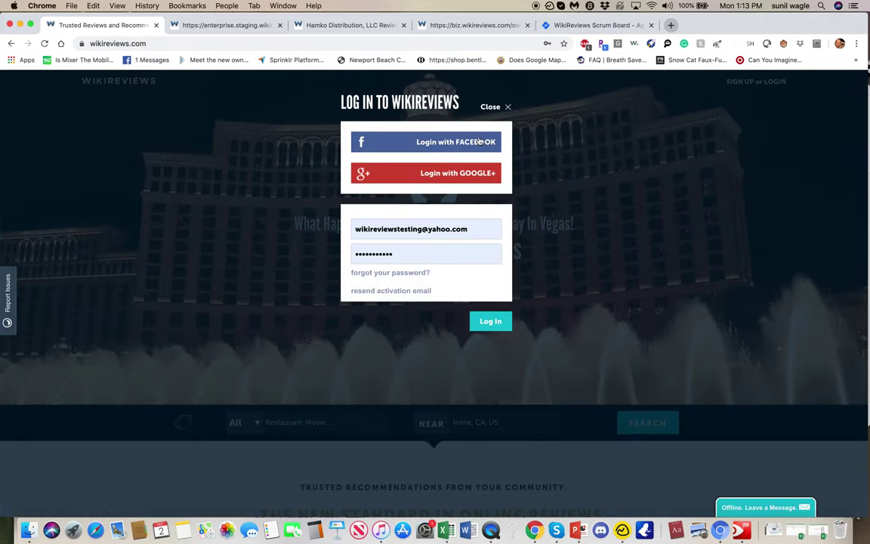
pyautogui.click(478, 140)
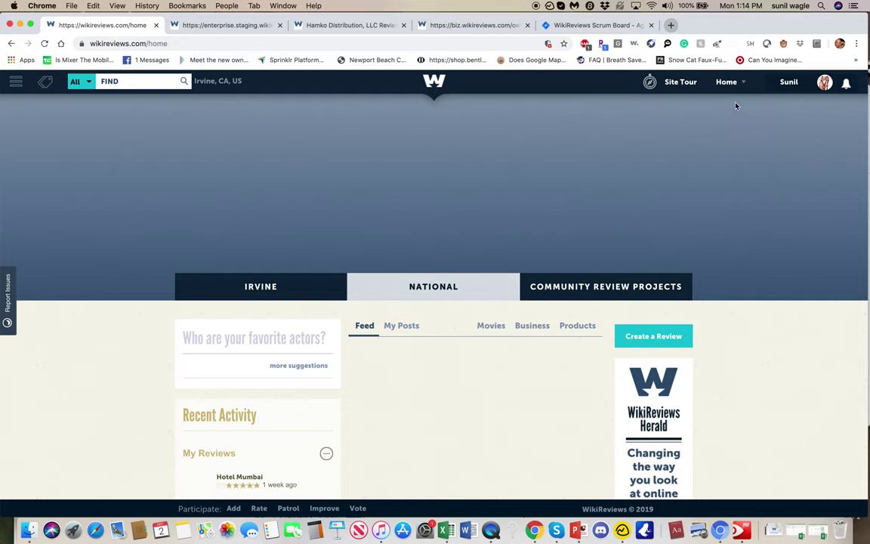
pyautogui.click(726, 82)
pyautogui.moveTo(738, 83)
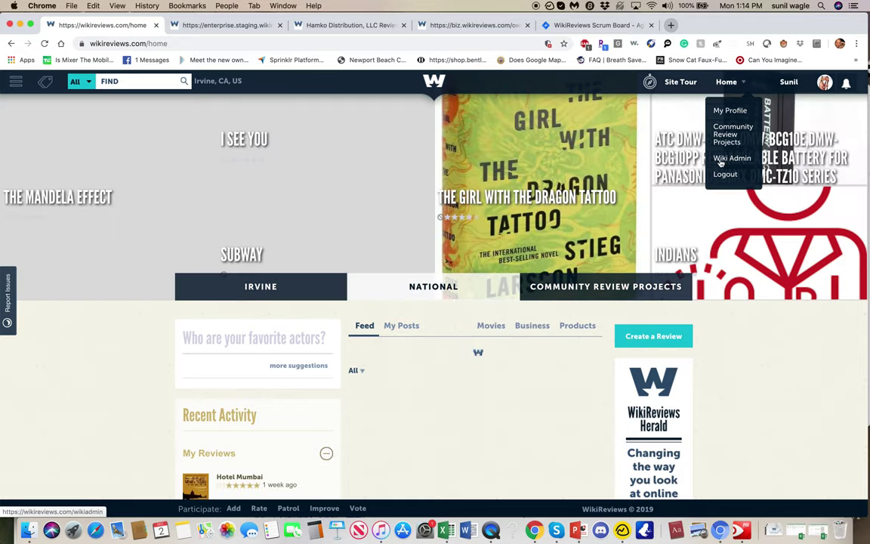
pyautogui.click(722, 158)
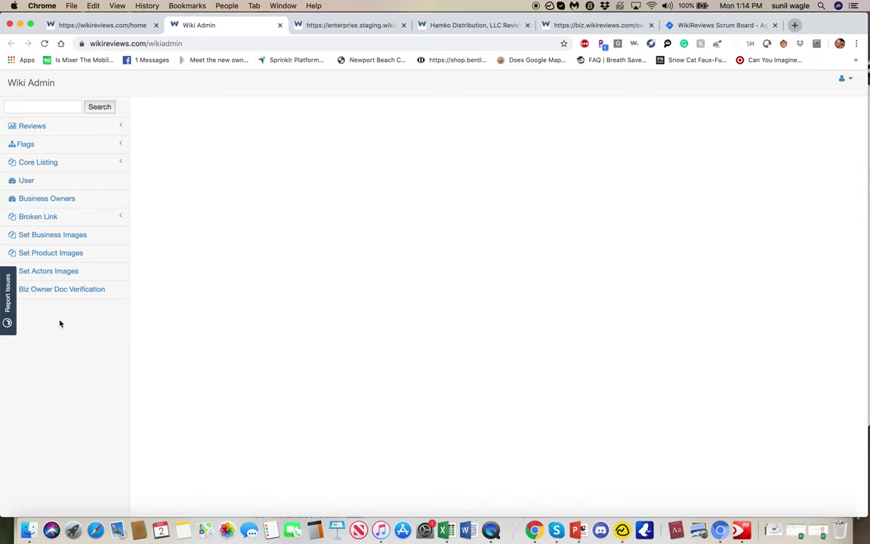
# Step: In Basecamp 3, scroll the message to the handwritten Enterprise Customer Sign-Up Form and XLSX attachment
pyautogui.click(622, 530)
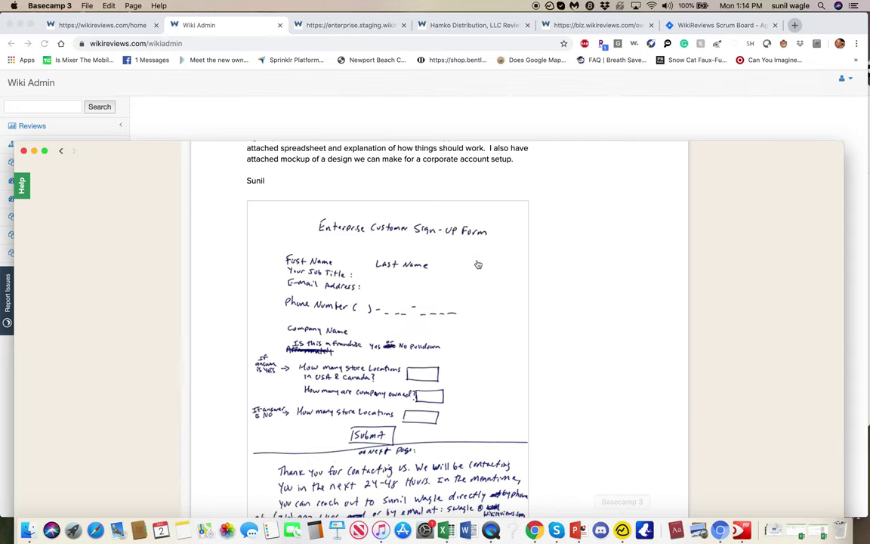
pyautogui.scroll(-1, 477, 264)
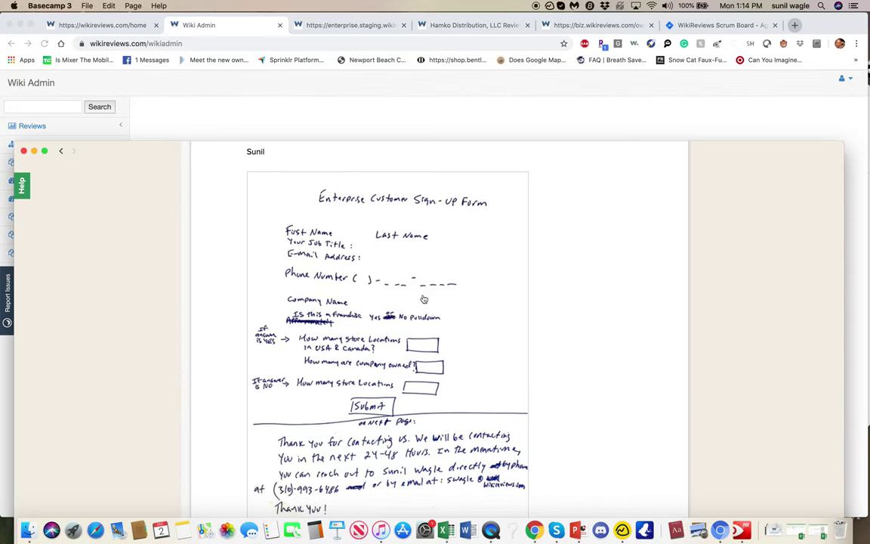
pyautogui.scroll(-3, 354, 266)
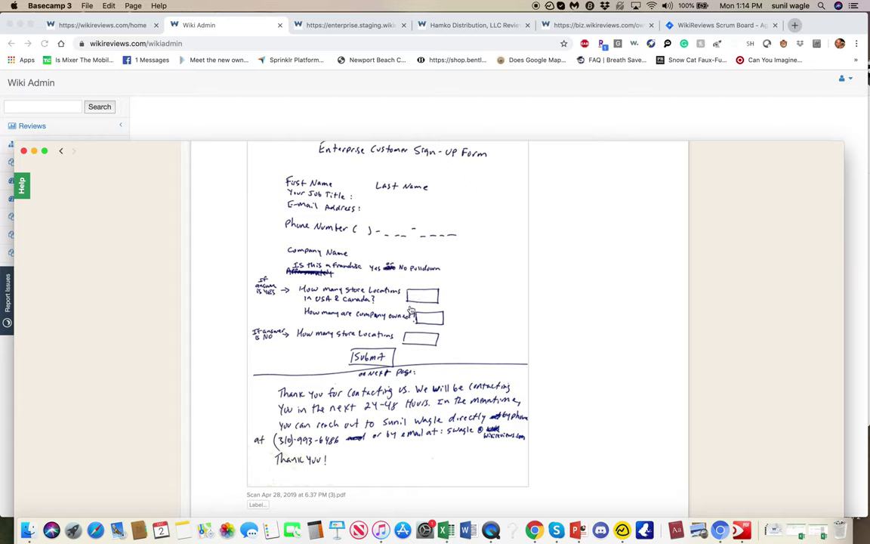
pyautogui.scroll(-2, 266, 273)
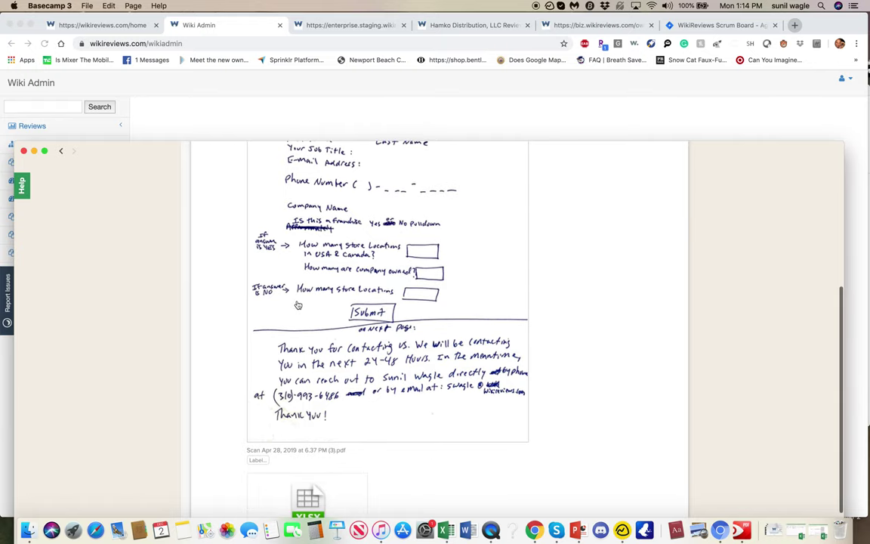
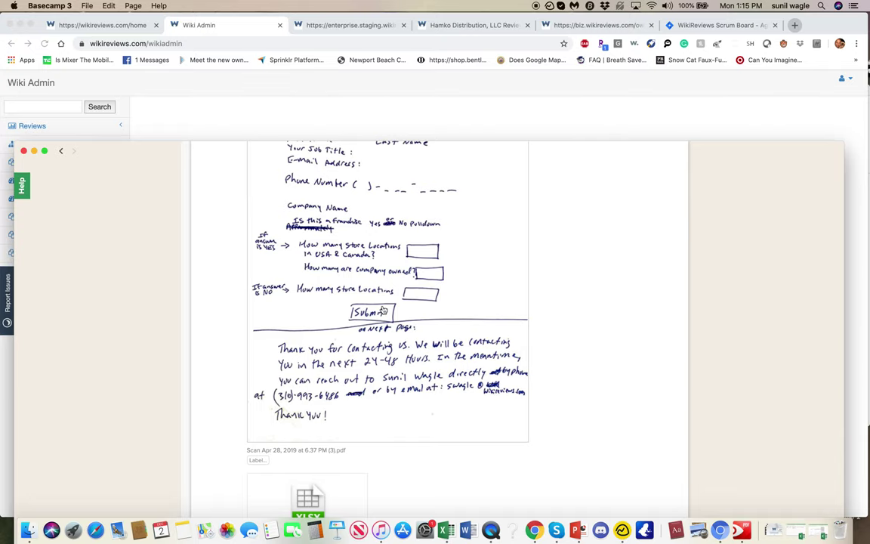
# Step: Scroll back up the Basecamp sign-up form mockup, then bring up CVS Pharmacy's corporate settings
pyautogui.scroll(4, 386, 309)
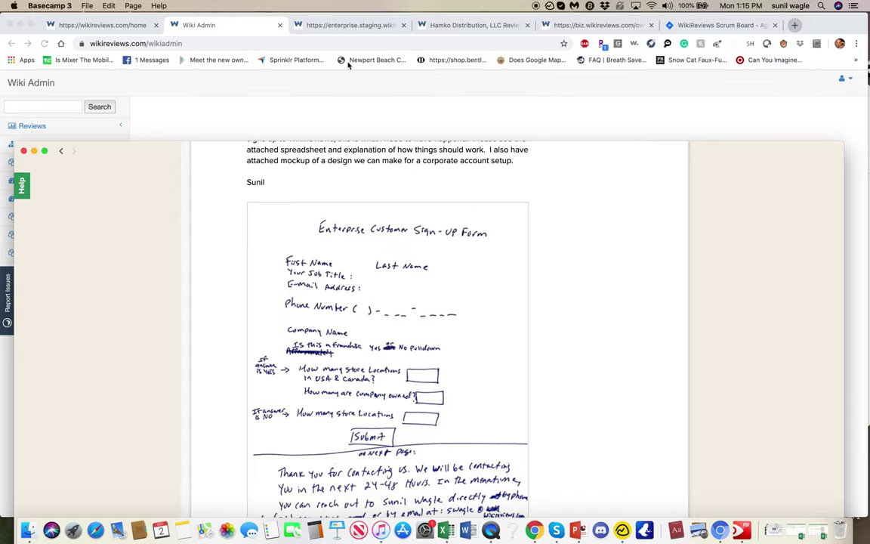
pyautogui.click(340, 27)
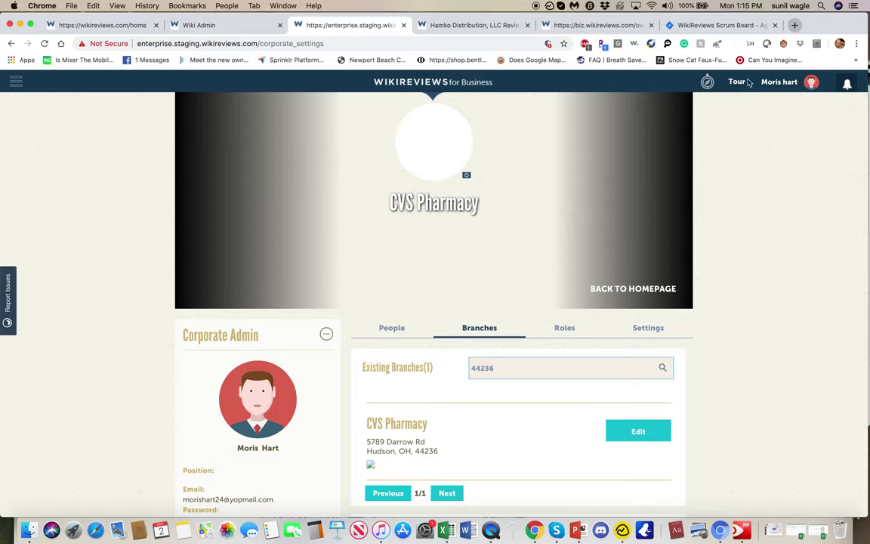
# Step: Compare the Wiki Admin, CVS Pharmacy settings and home pages, then open Jira issue WIK-1120
pyautogui.click(235, 27)
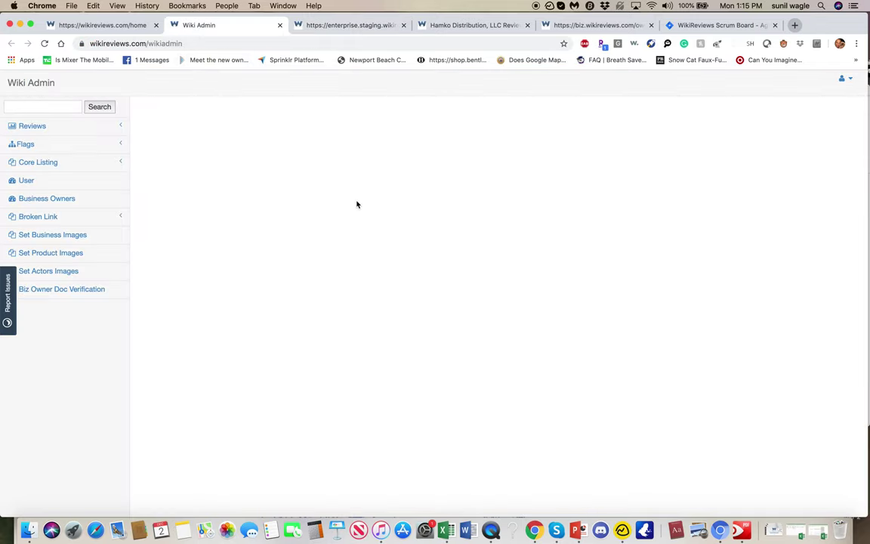
pyautogui.click(344, 28)
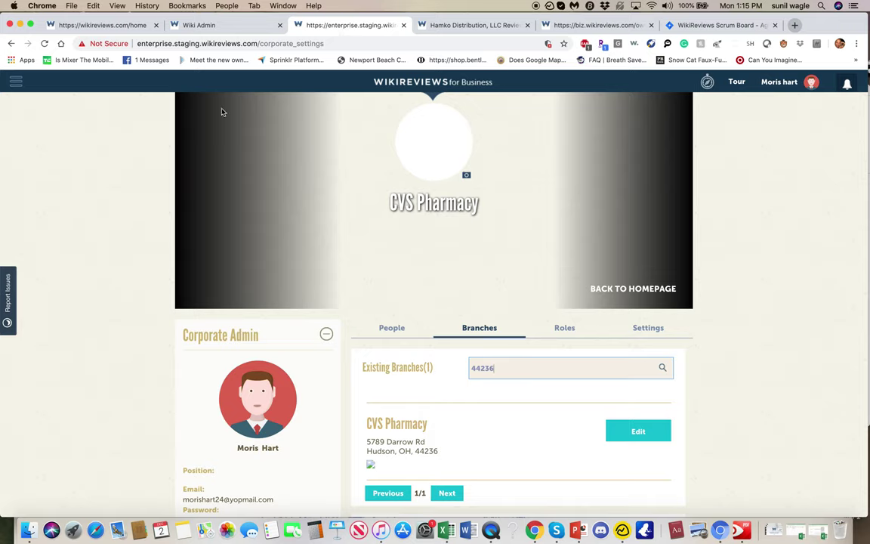
pyautogui.click(210, 27)
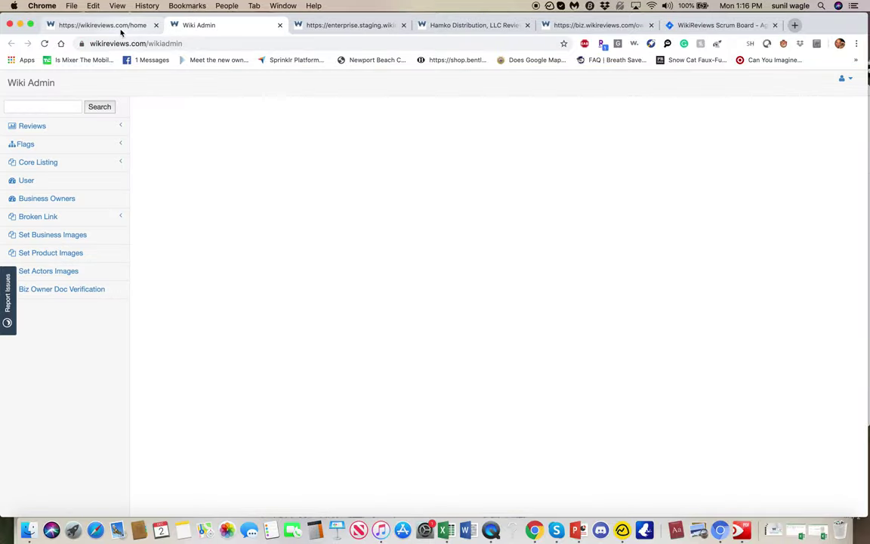
pyautogui.click(354, 26)
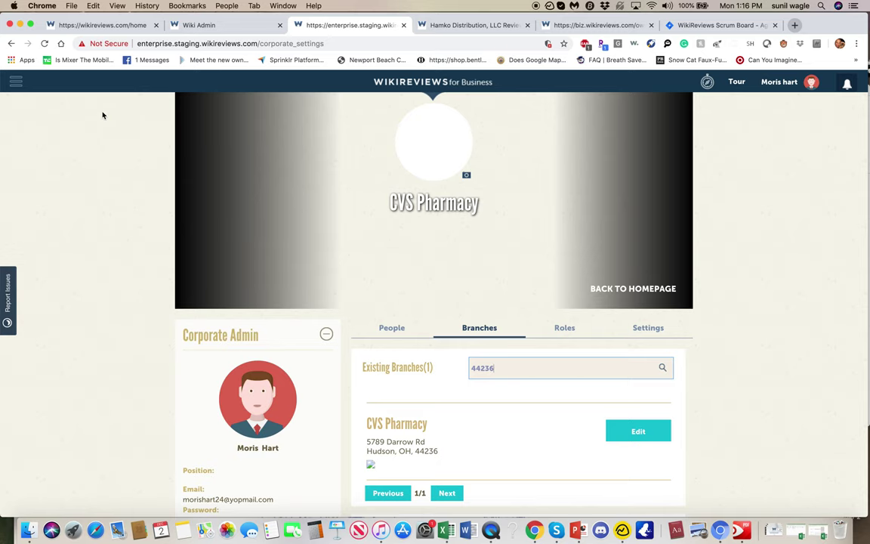
pyautogui.click(102, 24)
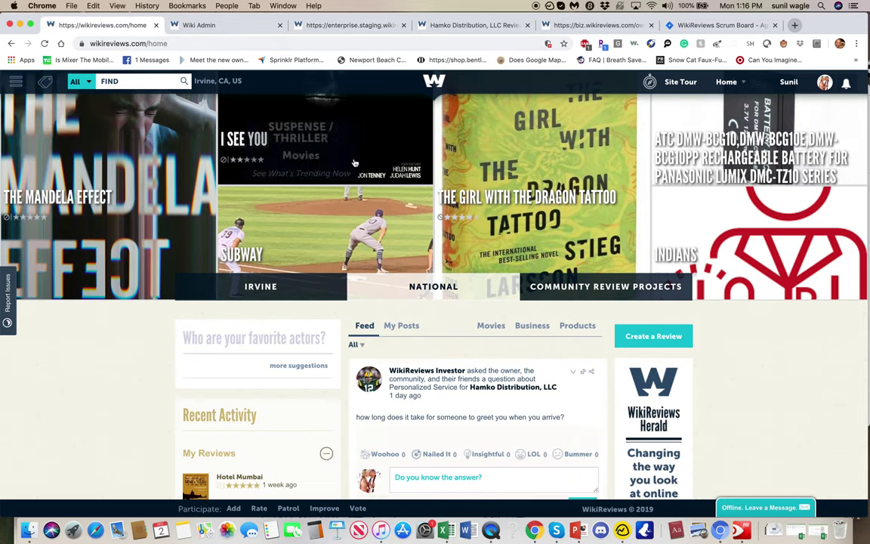
pyautogui.click(224, 25)
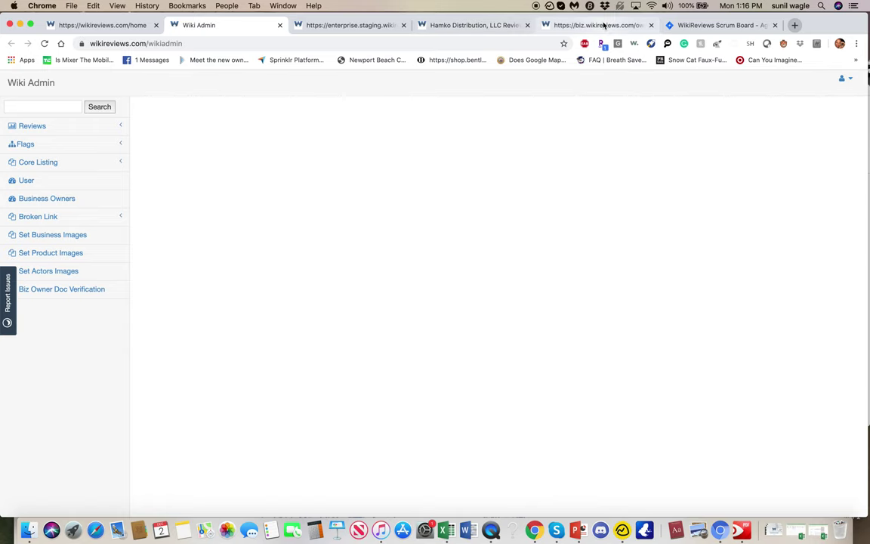
pyautogui.click(720, 26)
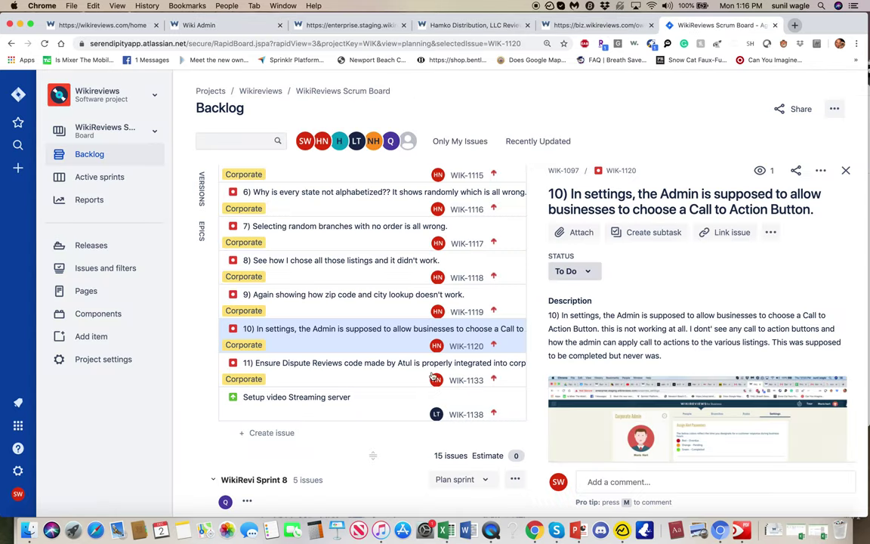
# Step: Re-check the Basecamp sign-up mockup, then return via Jira WIK-1120 to CVS Pharmacy's corporate settings
pyautogui.press('super+Tab')
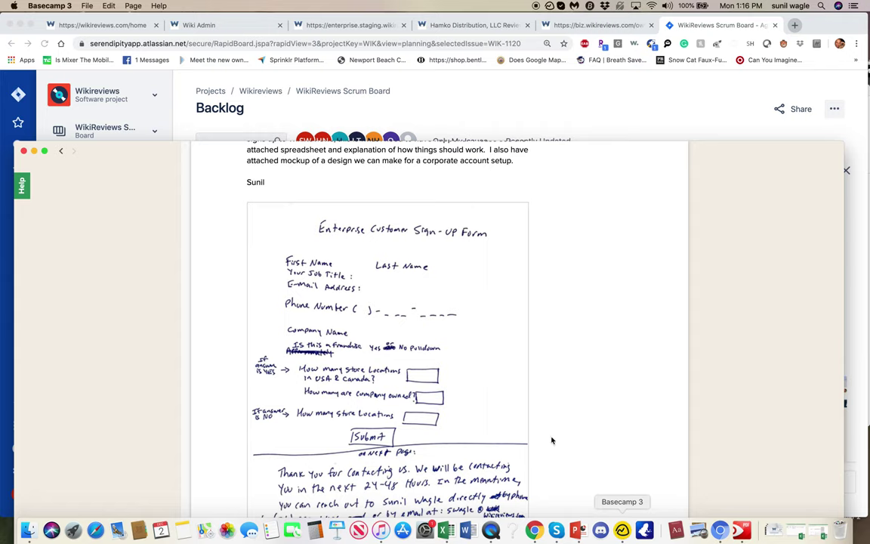
pyautogui.scroll(-5, 498, 401)
pyautogui.scroll(-2, 447, 362)
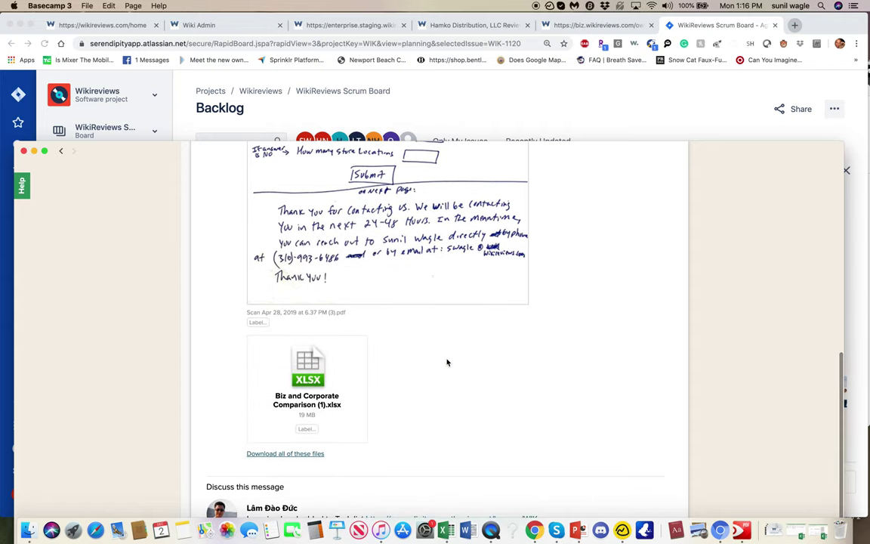
pyautogui.scroll(3, 447, 362)
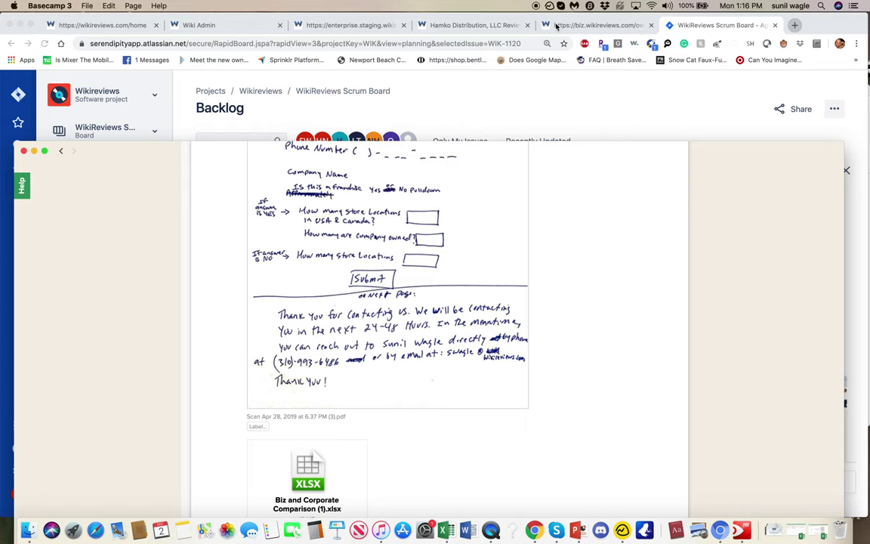
pyautogui.scroll(8, 490, 221)
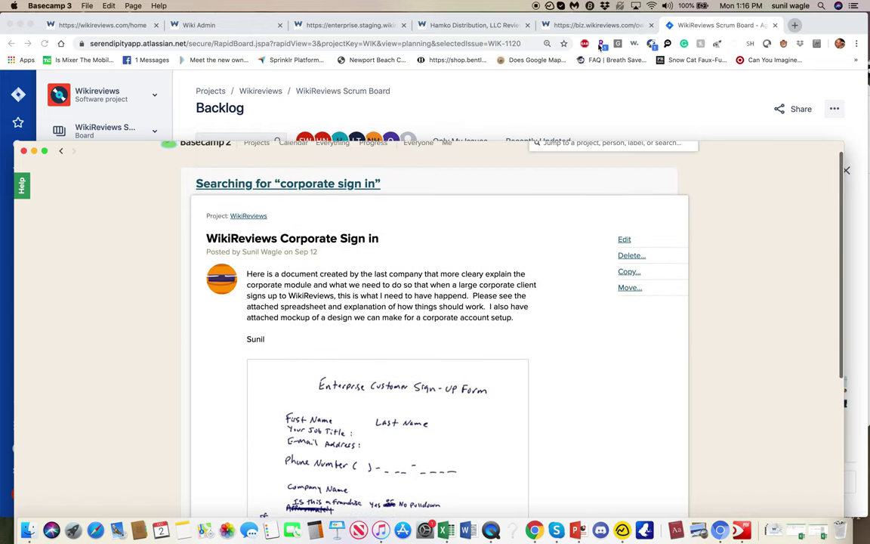
pyautogui.click(706, 23)
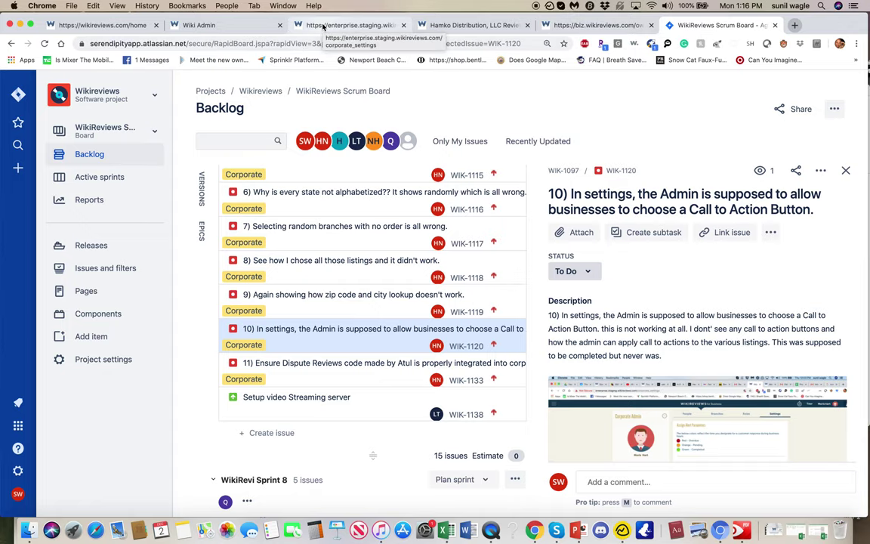
pyautogui.click(347, 26)
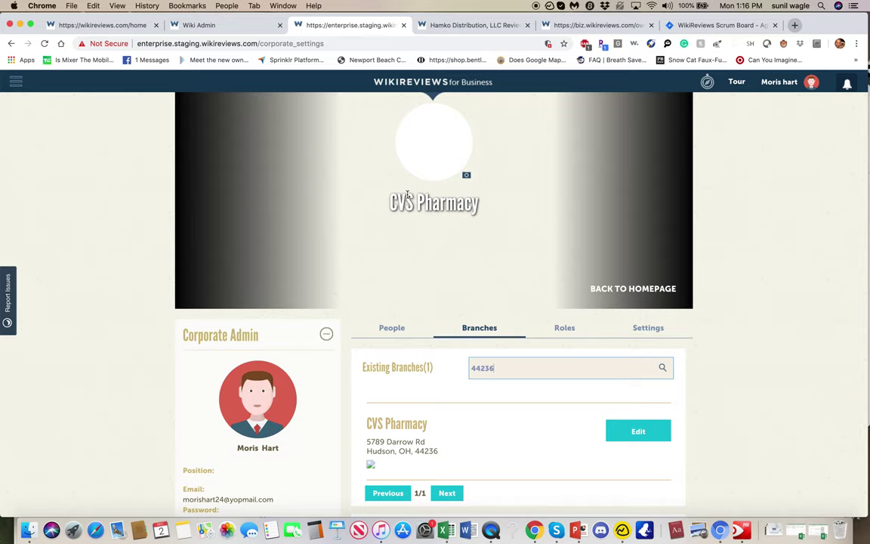
# Step: Review CVS Pharmacy's corporate alert parameter settings, then open the business owner's Account Information page
pyautogui.scroll(-5, 407, 195)
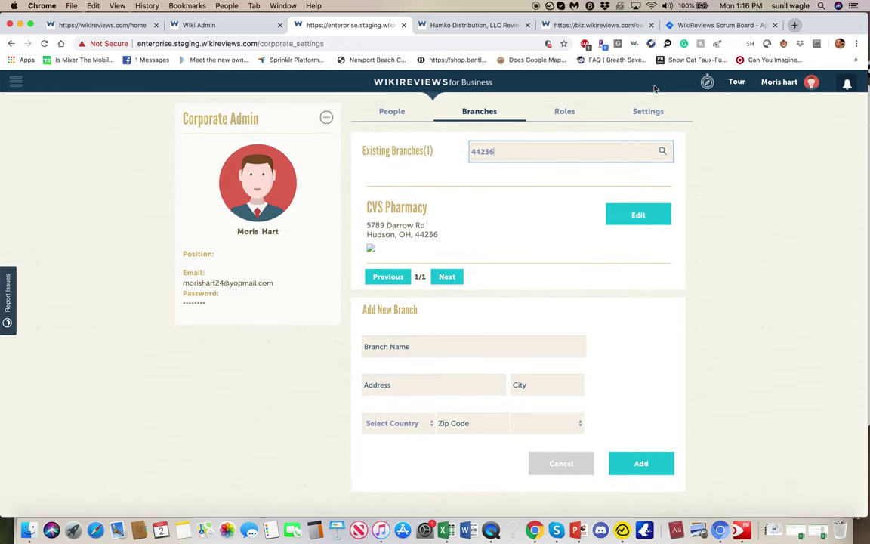
pyautogui.click(642, 111)
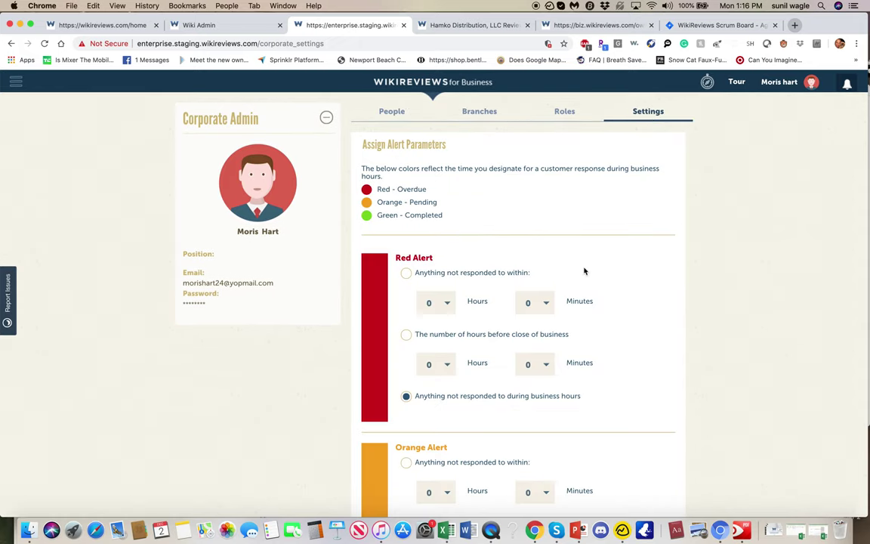
pyautogui.scroll(-3, 582, 270)
pyautogui.scroll(5, 583, 269)
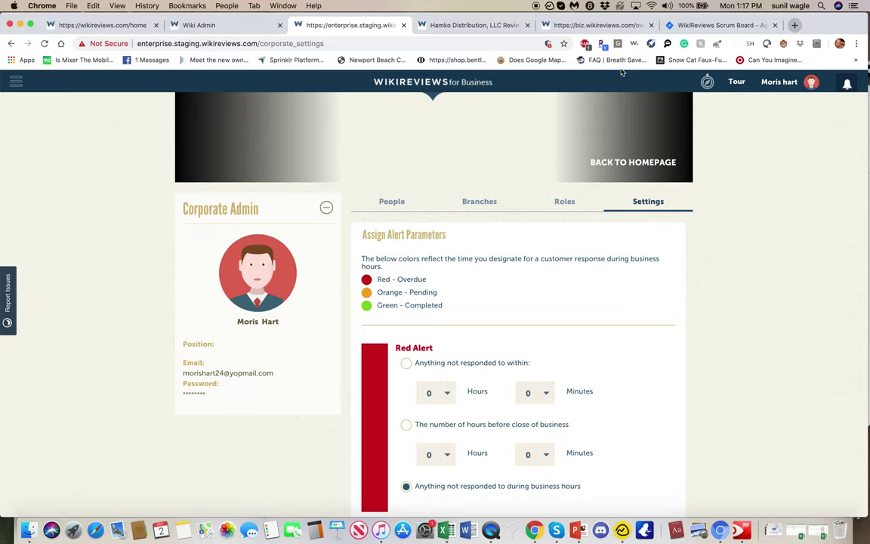
pyautogui.click(601, 26)
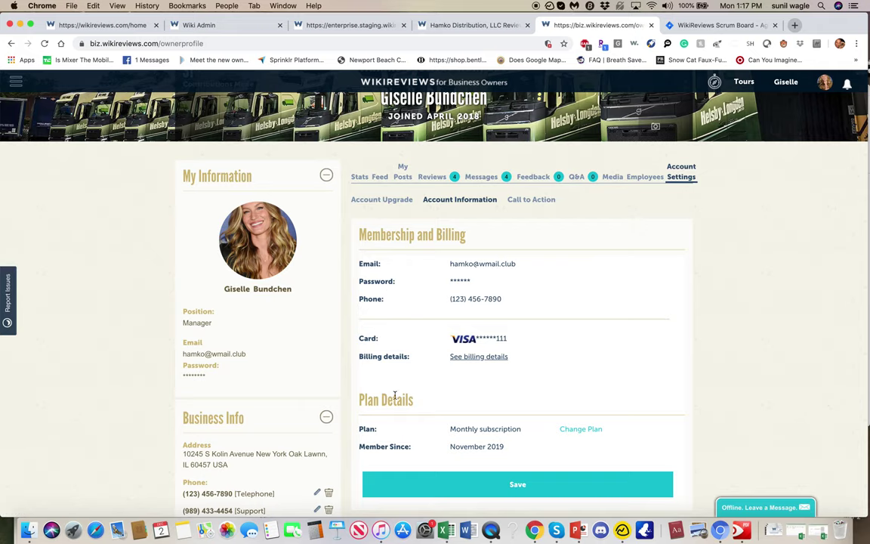
# Step: Look over Account Information, then view the Account Upgrade page confirming the Premium Plan
pyautogui.scroll(-5, 487, 384)
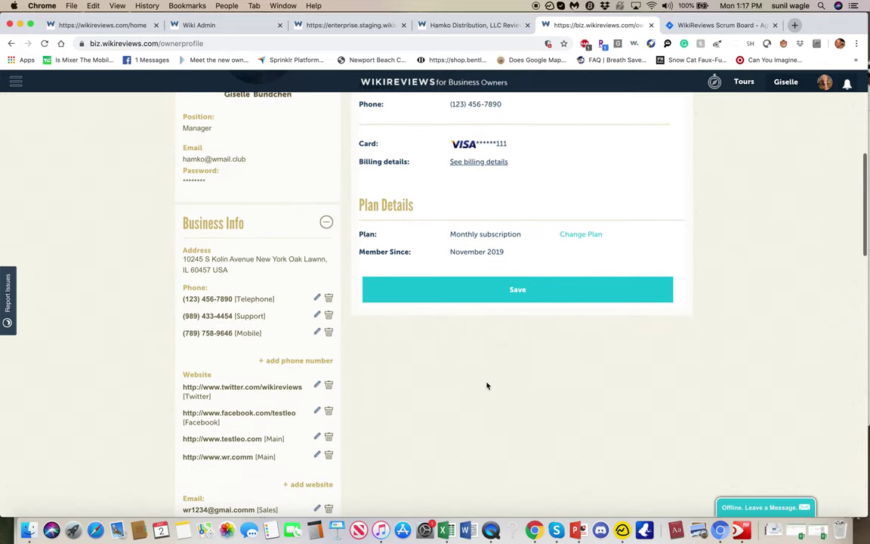
pyautogui.scroll(2, 487, 384)
pyautogui.scroll(1, 487, 384)
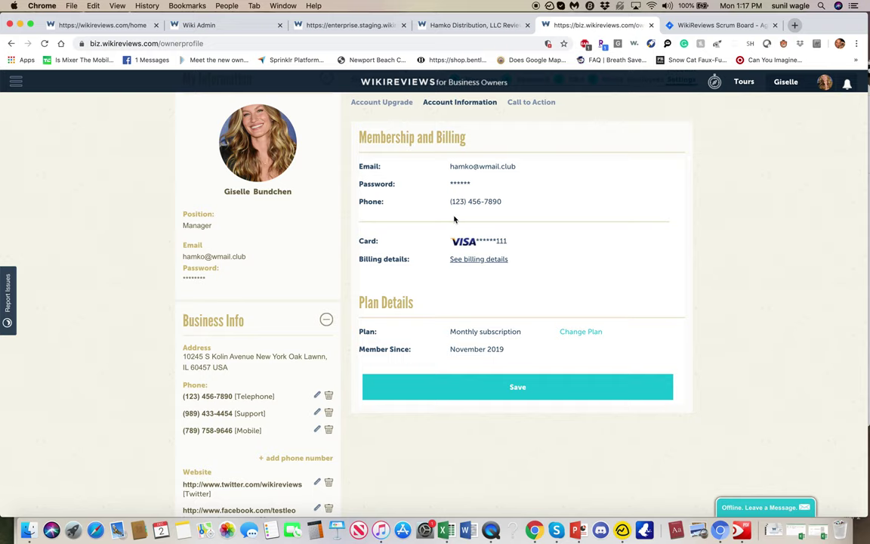
pyautogui.scroll(3, 454, 219)
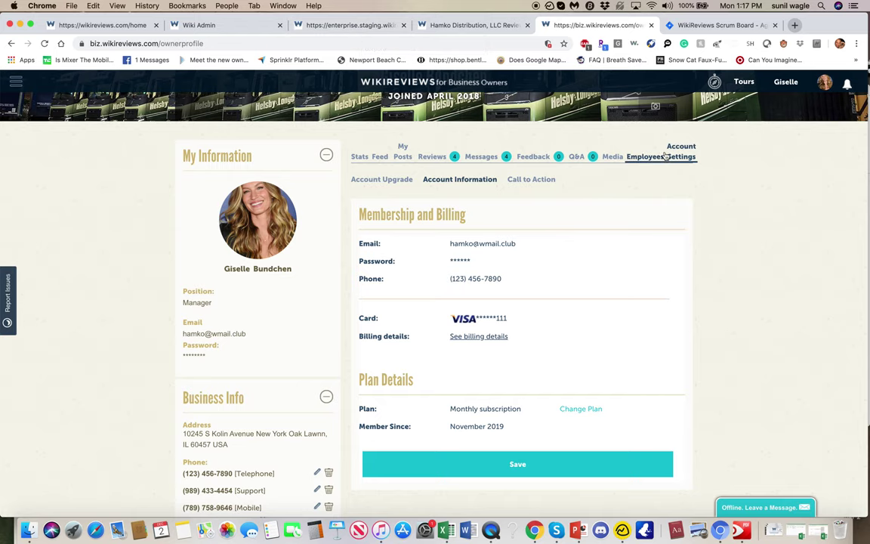
pyautogui.click(375, 179)
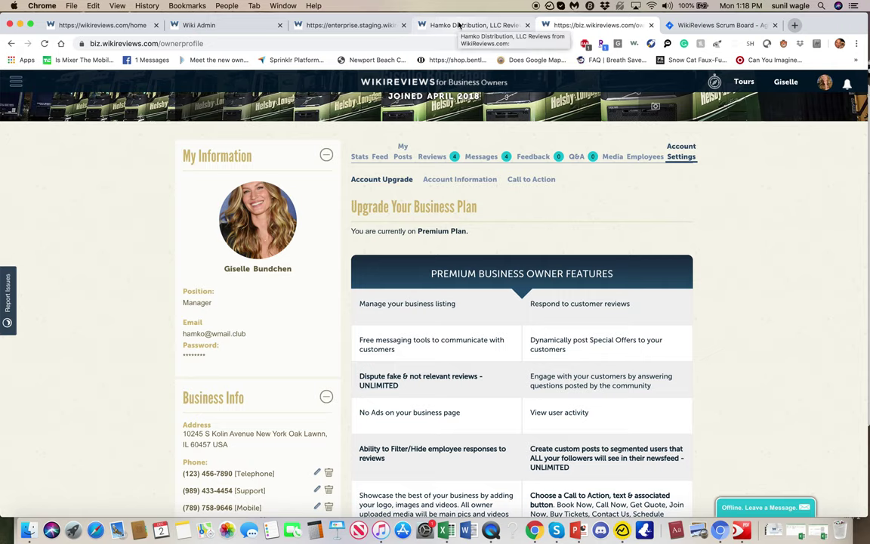
pyautogui.click(457, 25)
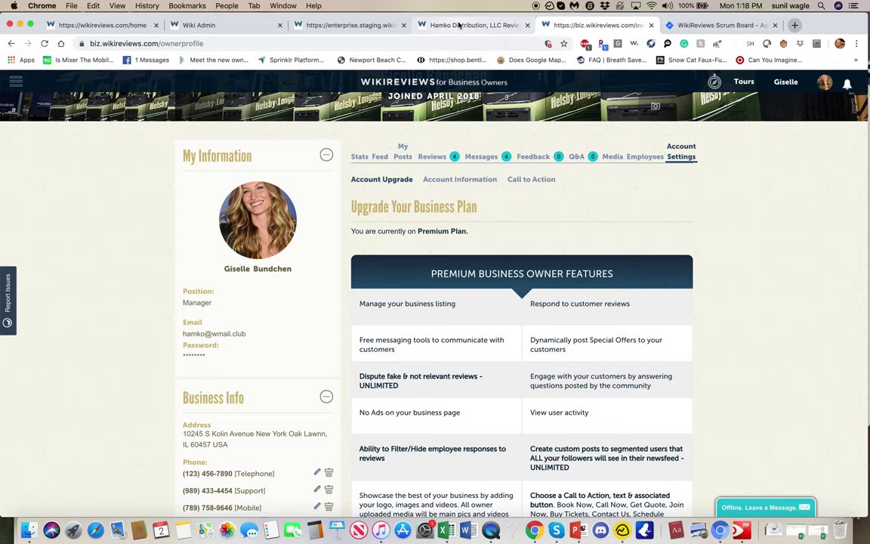
# Step: Show all 1051 existing CVS Pharmacy branches under Branches and scroll through the list
pyautogui.click(360, 26)
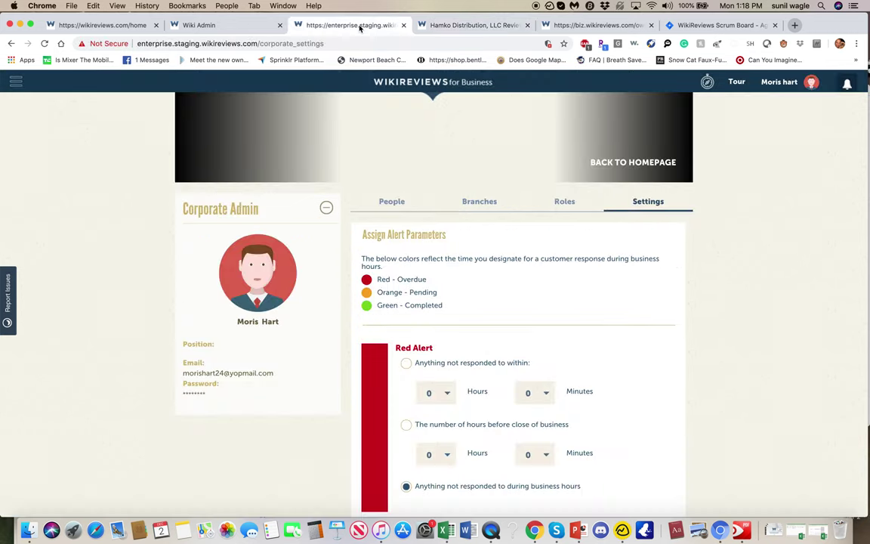
pyautogui.scroll(5, 498, 290)
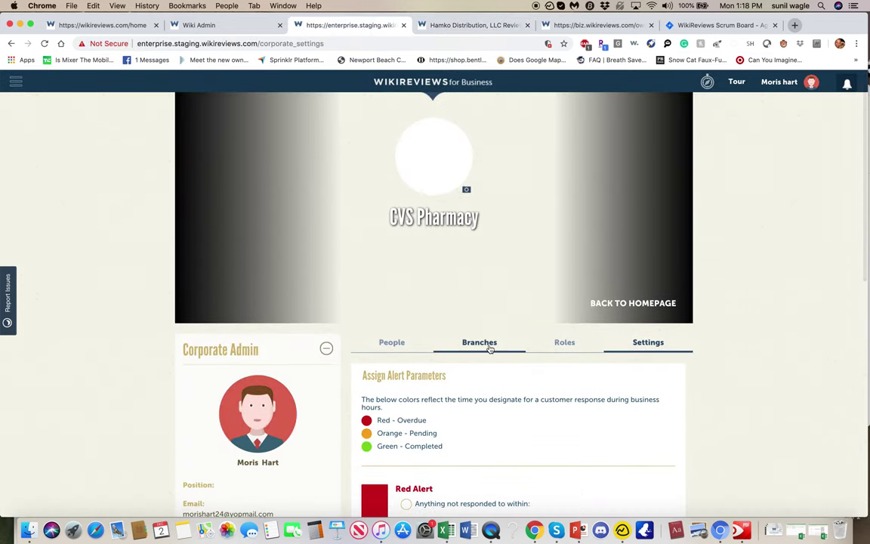
pyautogui.click(484, 348)
pyautogui.scroll(-15, 541, 404)
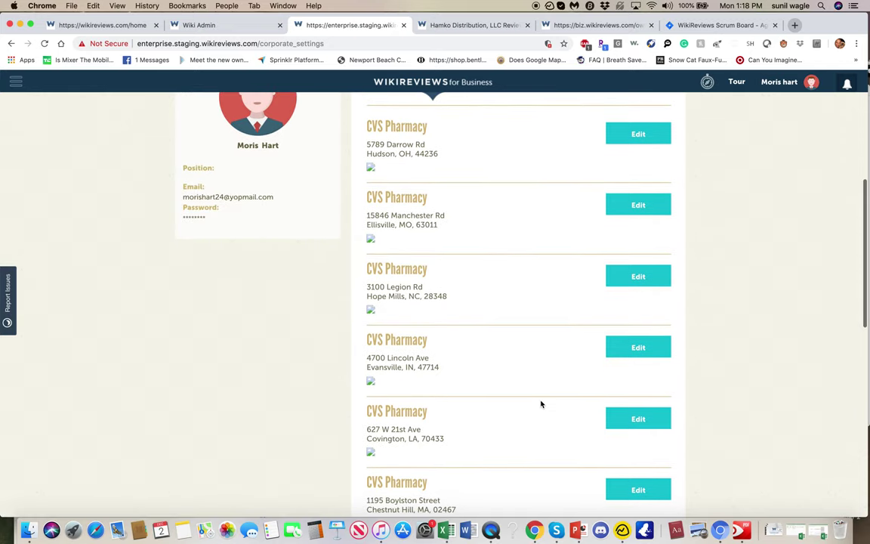
pyautogui.scroll(15, 541, 404)
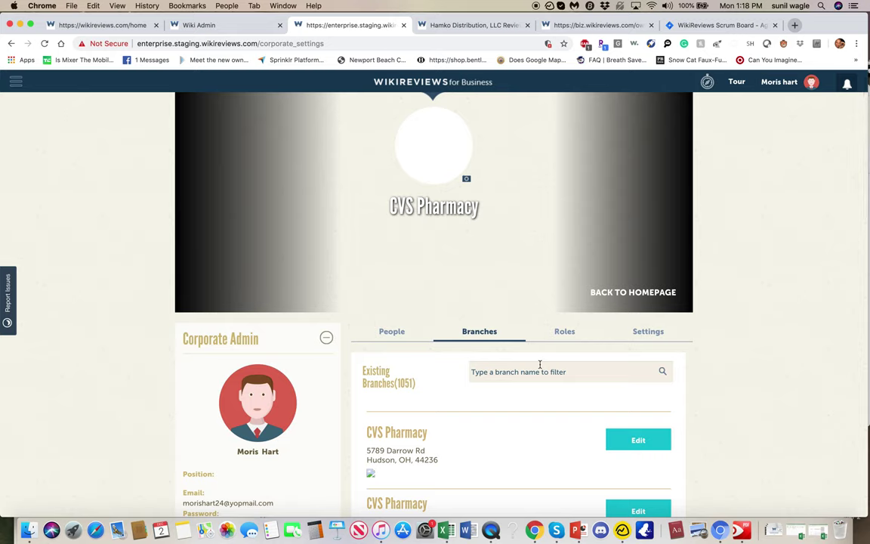
pyautogui.scroll(-5, 540, 366)
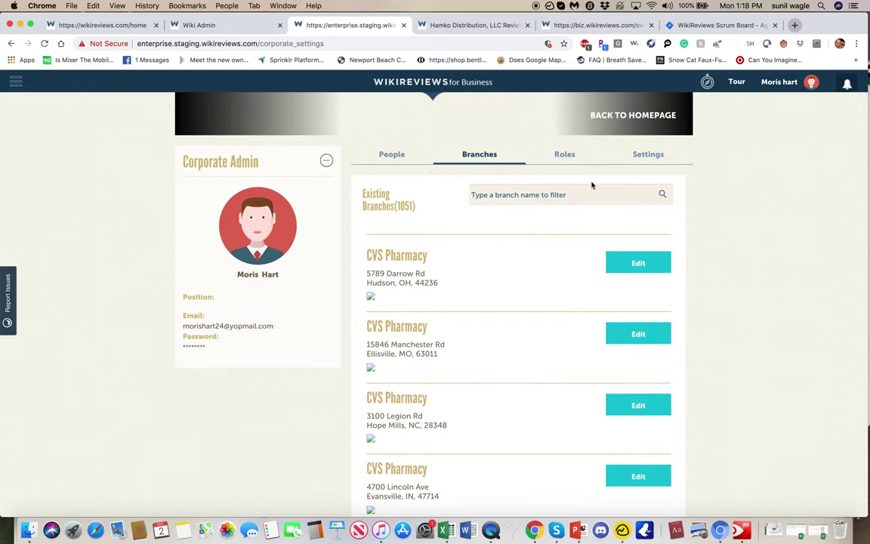
pyautogui.scroll(5, 587, 221)
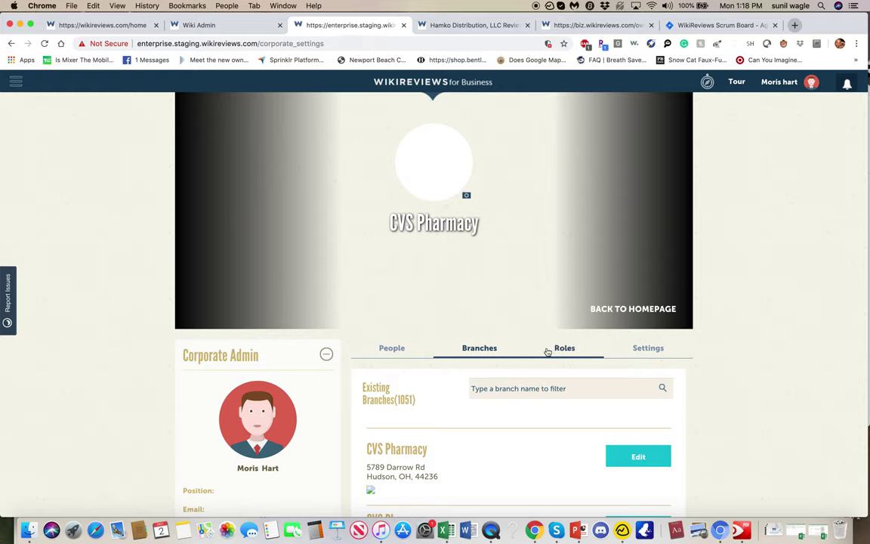
# Step: Review the Admin, Advisor, CSR, new, QA and Tester roles and their permission options
pyautogui.click(649, 349)
pyautogui.scroll(-4, 651, 351)
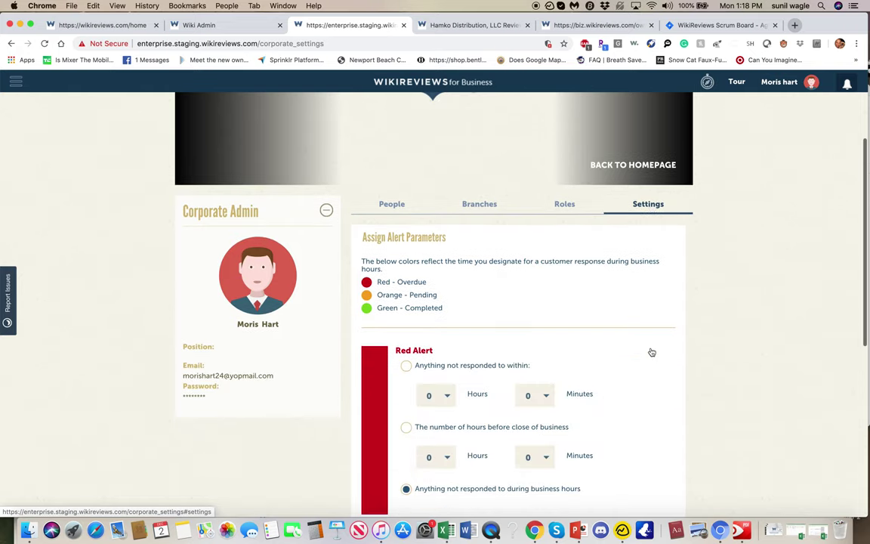
pyautogui.click(563, 215)
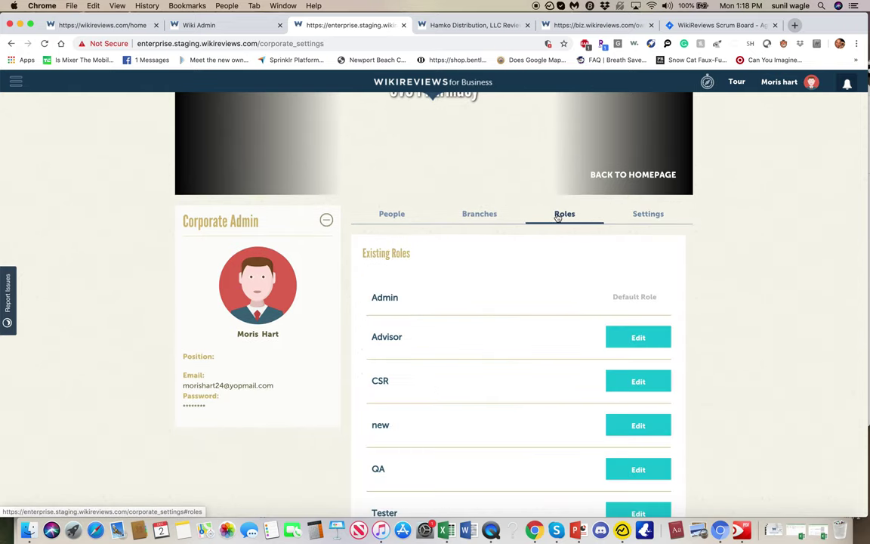
pyautogui.scroll(-10, 491, 312)
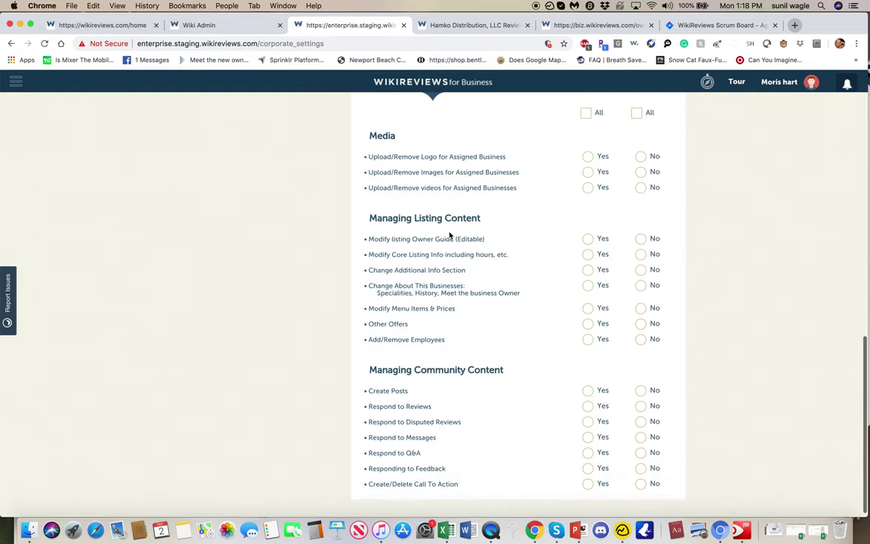
pyautogui.scroll(-1, 433, 204)
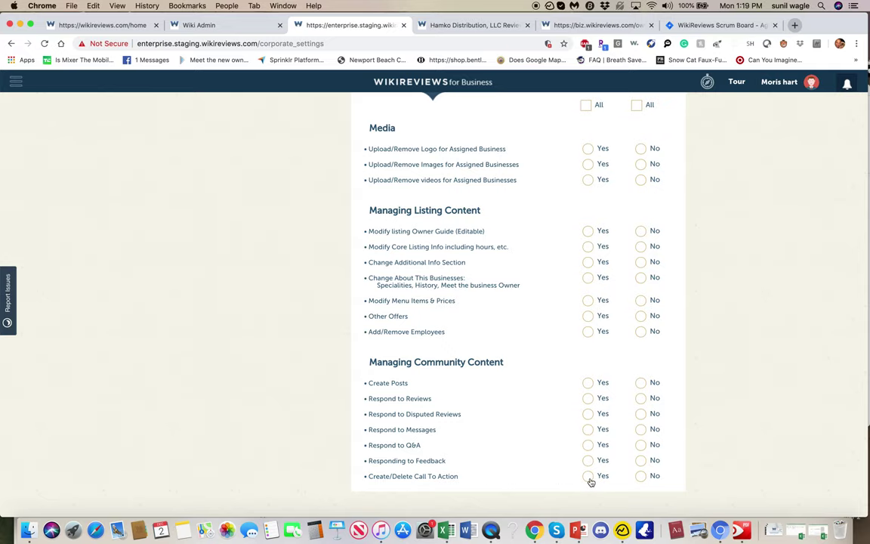
pyautogui.scroll(10, 591, 481)
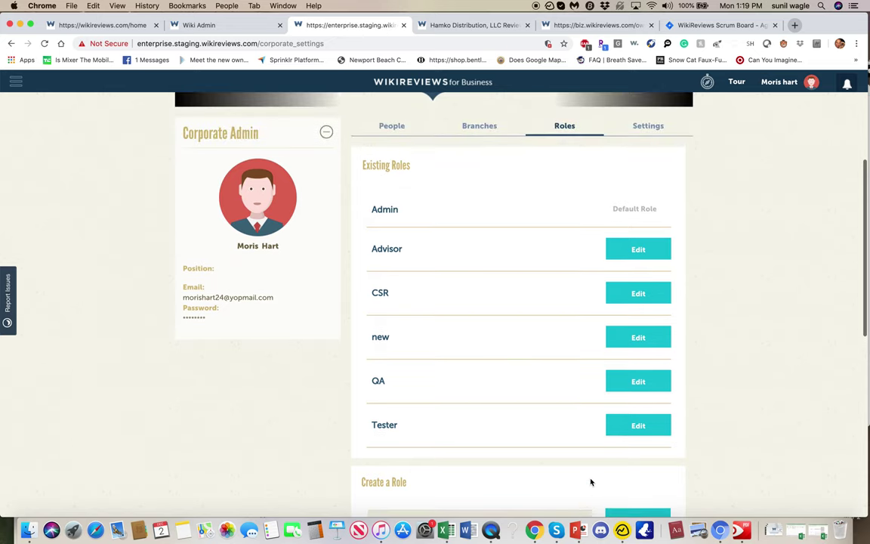
pyautogui.scroll(-10, 552, 228)
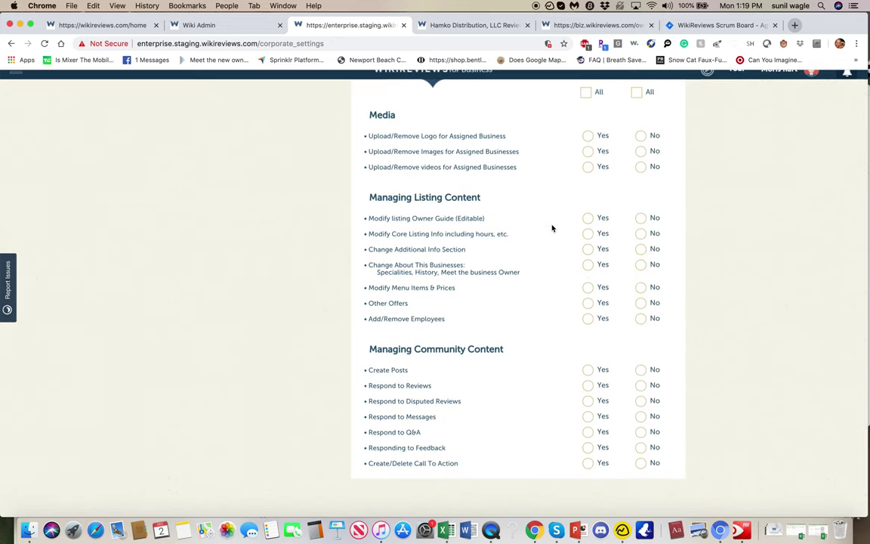
pyautogui.scroll(5, 552, 228)
pyautogui.scroll(-5, 552, 228)
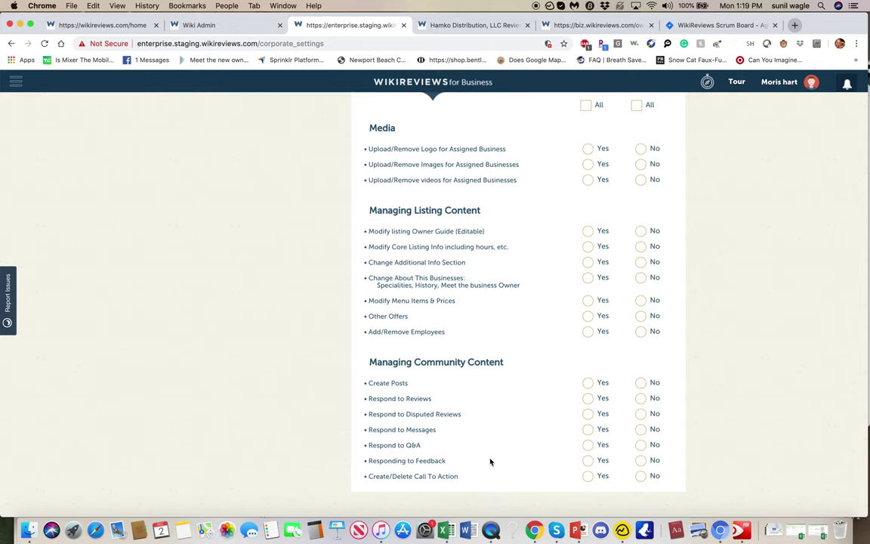
pyautogui.scroll(10, 490, 461)
pyautogui.scroll(-8, 490, 461)
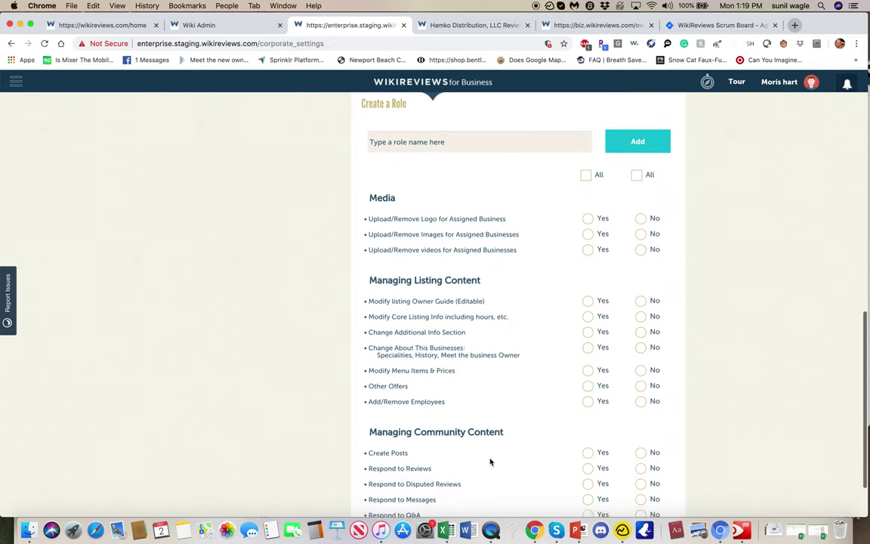
pyautogui.scroll(10, 489, 462)
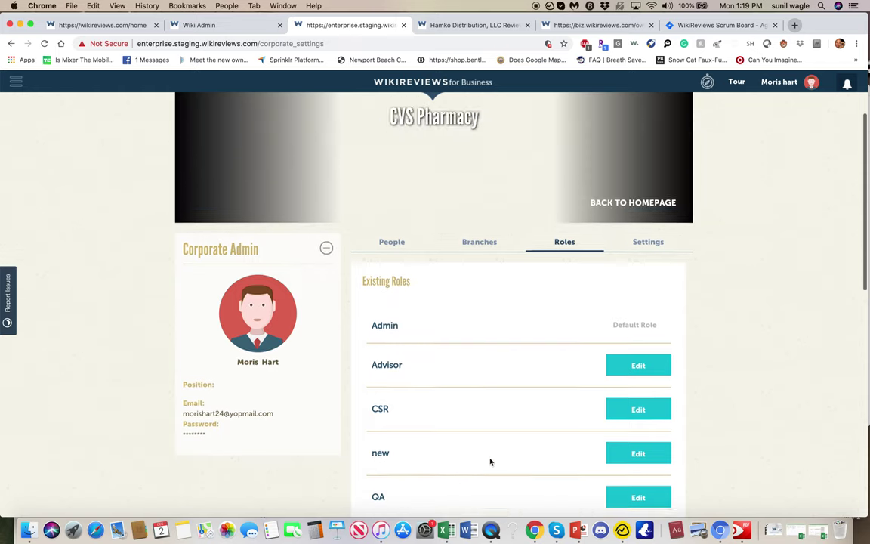
pyautogui.scroll(-2, 489, 461)
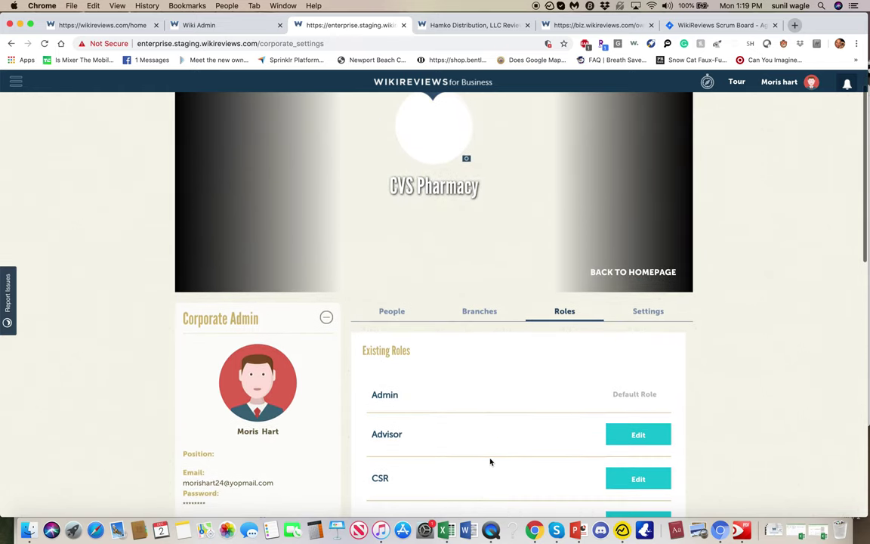
# Step: Open the first CVS Pharmacy branch from the Branches list, hit a 404, and go back
pyautogui.click(651, 311)
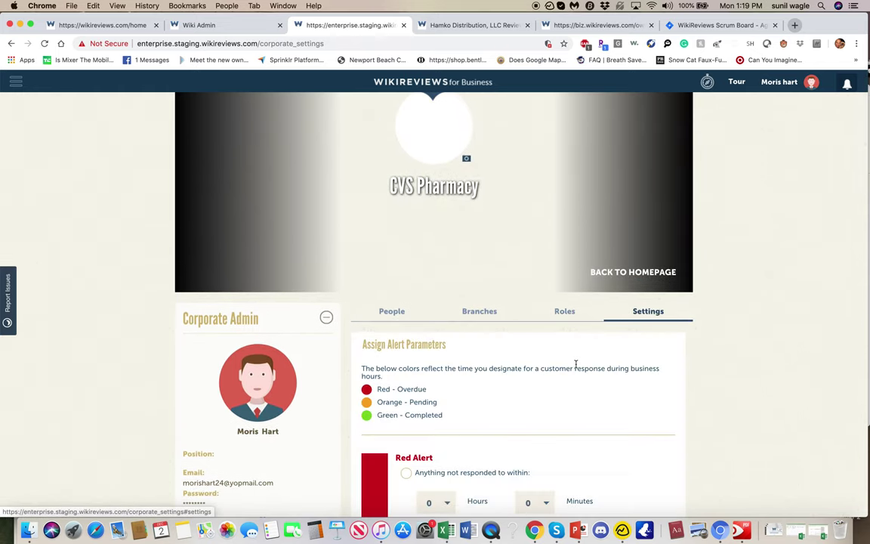
pyautogui.click(480, 310)
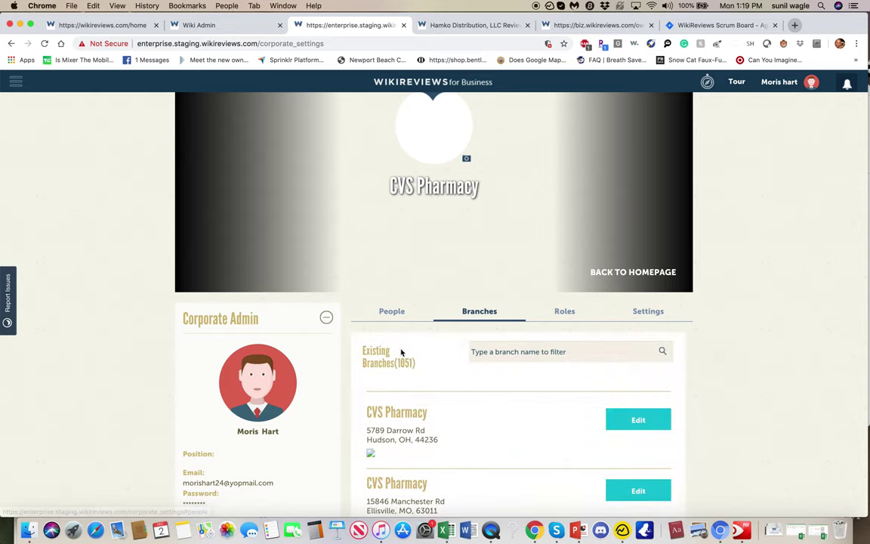
pyautogui.click(409, 415)
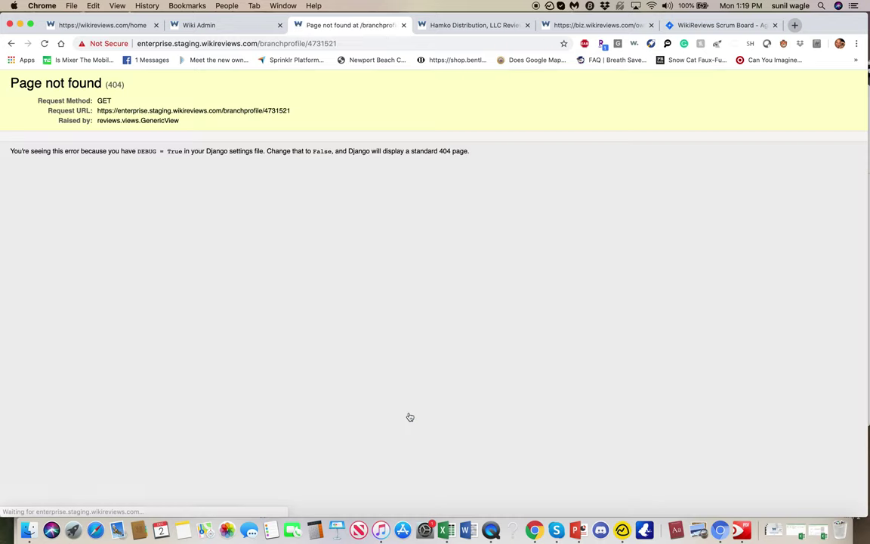
pyautogui.click(11, 44)
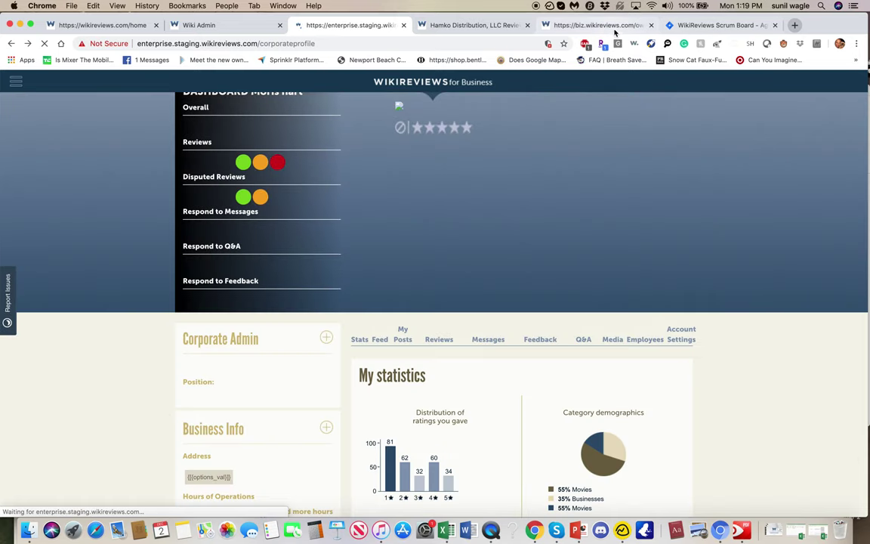
# Step: On the owner's profile, start reverting to the Free Account, then choose to keep the Premium Plan
pyautogui.click(596, 25)
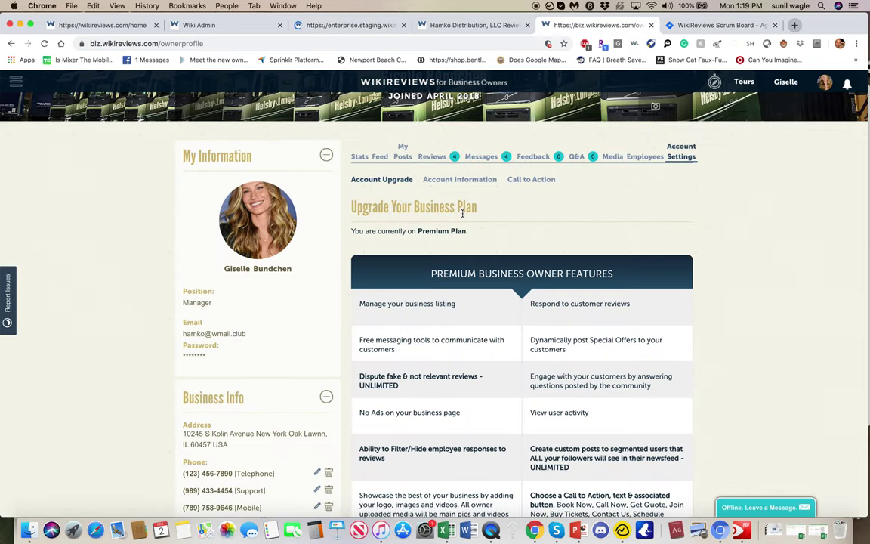
pyautogui.scroll(-10, 531, 202)
pyautogui.click(531, 203)
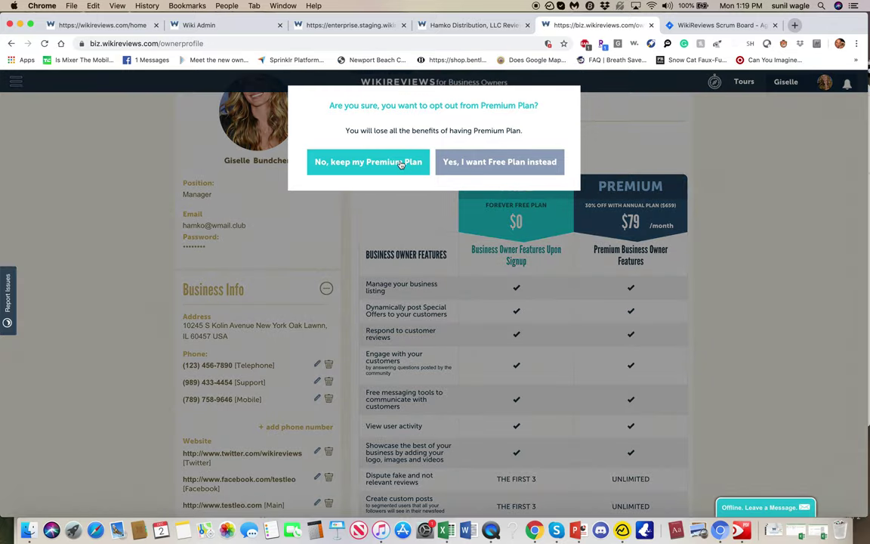
pyautogui.click(401, 163)
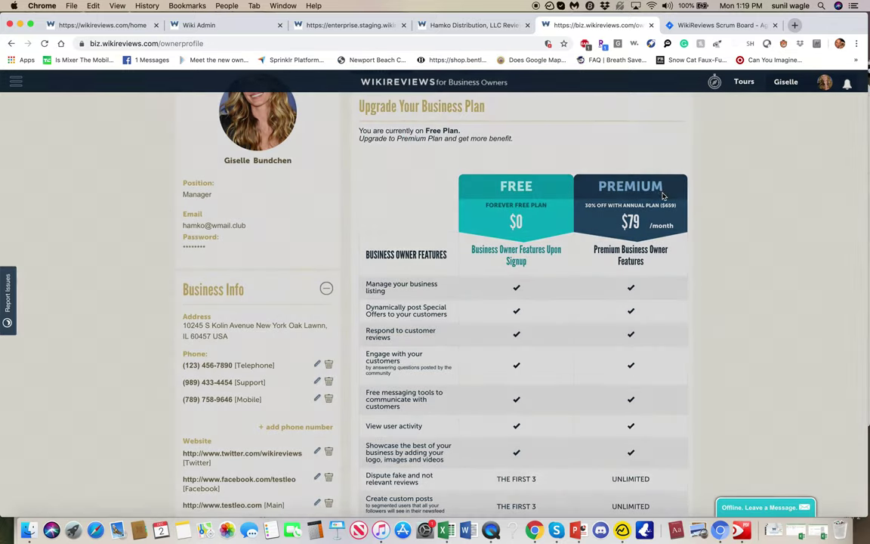
pyautogui.scroll(-4, 623, 245)
pyautogui.scroll(5, 623, 245)
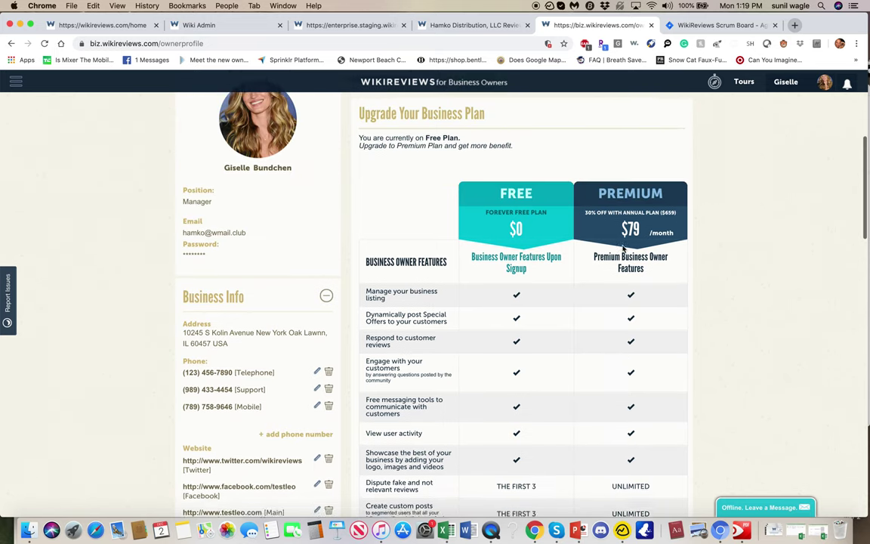
# Step: Check the Membership and Billing details, then return to the Premium Plan feature list
pyautogui.click(473, 223)
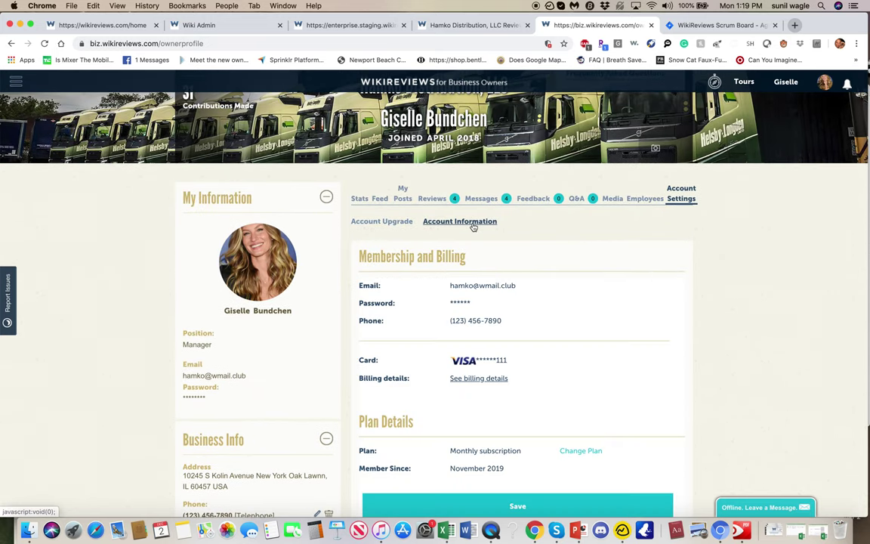
pyautogui.scroll(-5, 472, 226)
pyautogui.scroll(5, 520, 208)
pyautogui.scroll(-1, 453, 210)
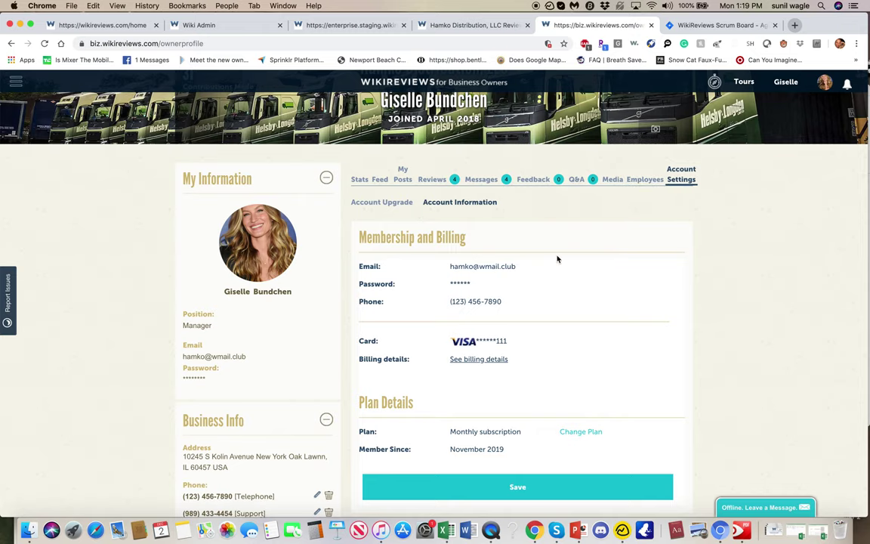
pyautogui.click(385, 202)
pyautogui.scroll(-8, 391, 206)
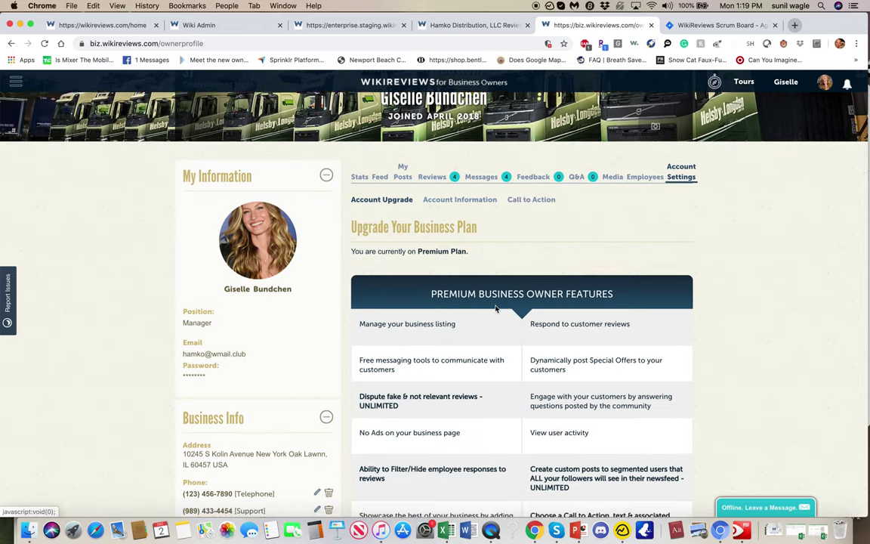
pyautogui.scroll(7, 503, 318)
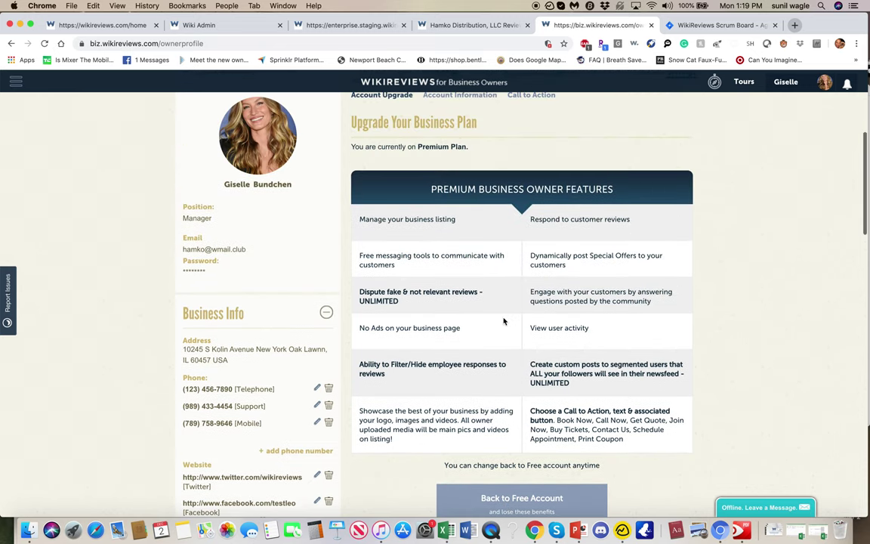
# Step: Open the Call to Action setup and view the type list without choosing a type
pyautogui.click(528, 153)
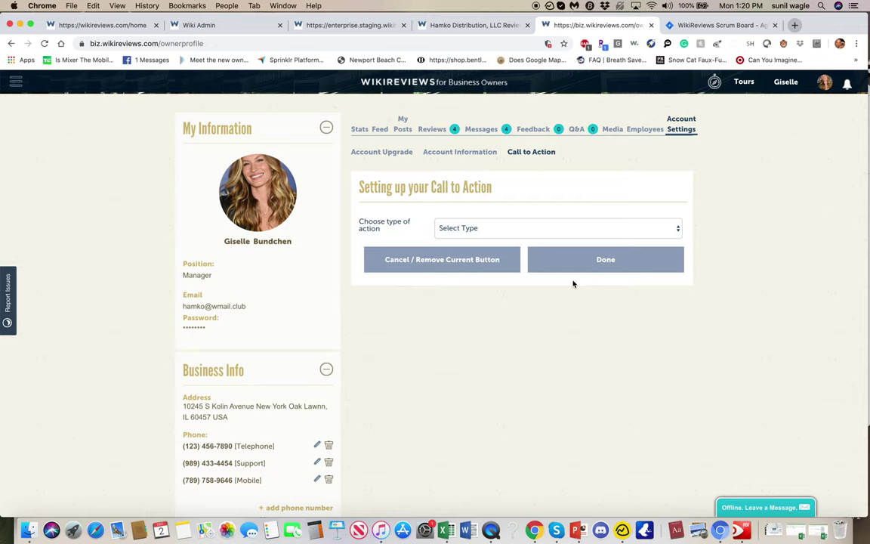
pyautogui.click(565, 228)
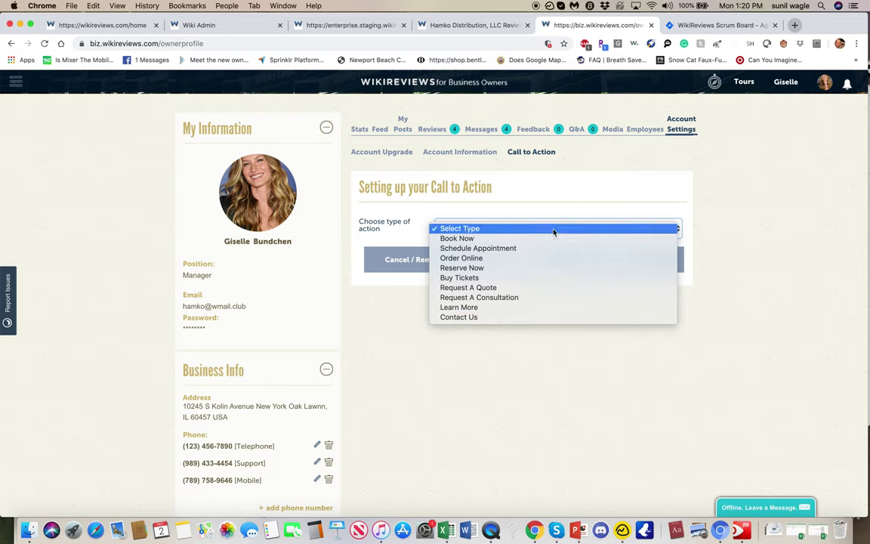
pyautogui.click(569, 185)
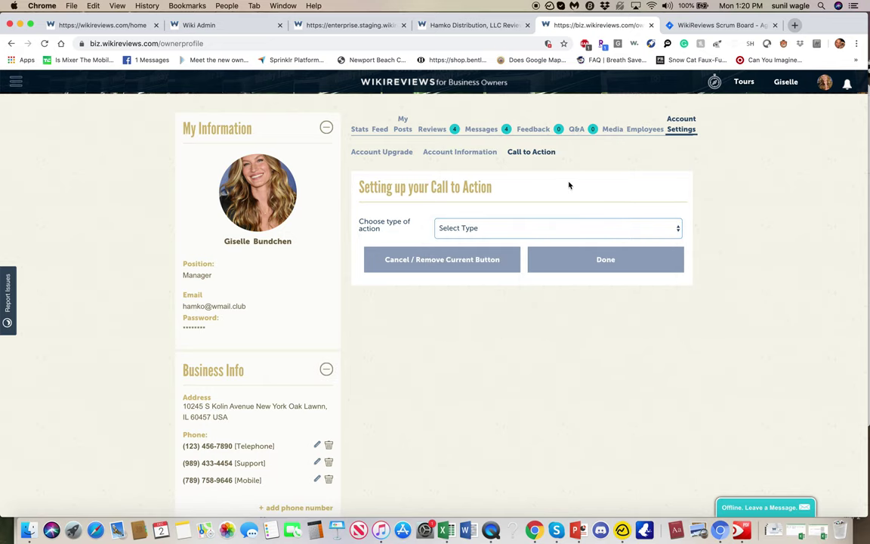
# Step: Glance at the corporate dashboard and owner profile, then go to Jira issue WIK-1120
pyautogui.click(362, 27)
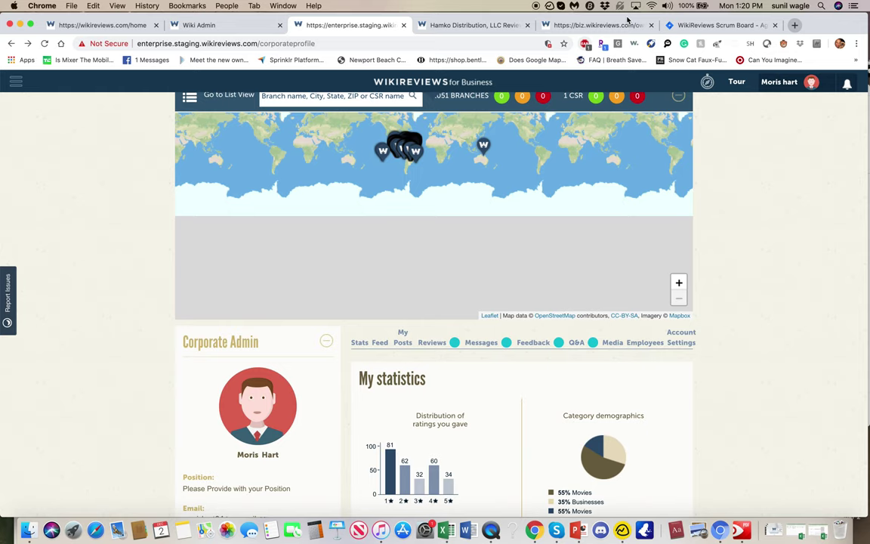
pyautogui.click(611, 25)
pyautogui.click(677, 24)
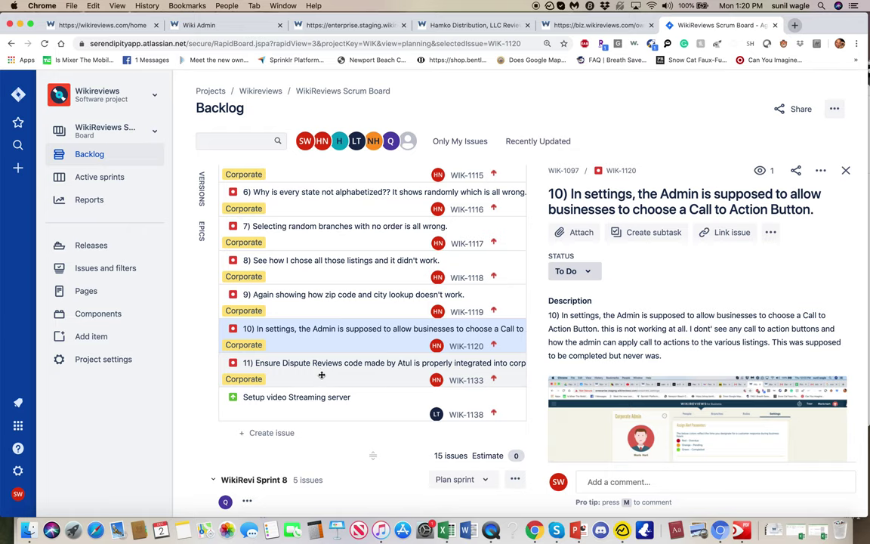
# Step: Open backlog issue WIK-1133 on integrating the Dispute Reviews code to view its details
pyautogui.click(288, 363)
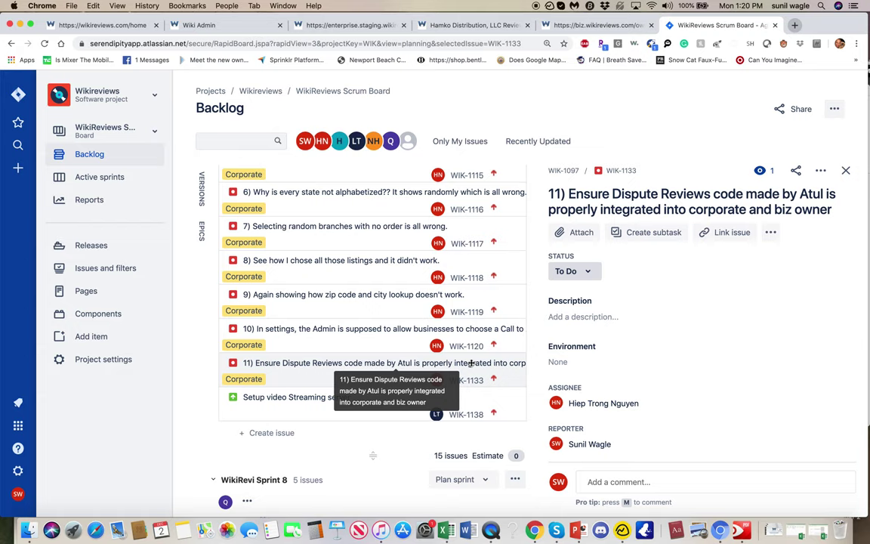
pyautogui.click(471, 363)
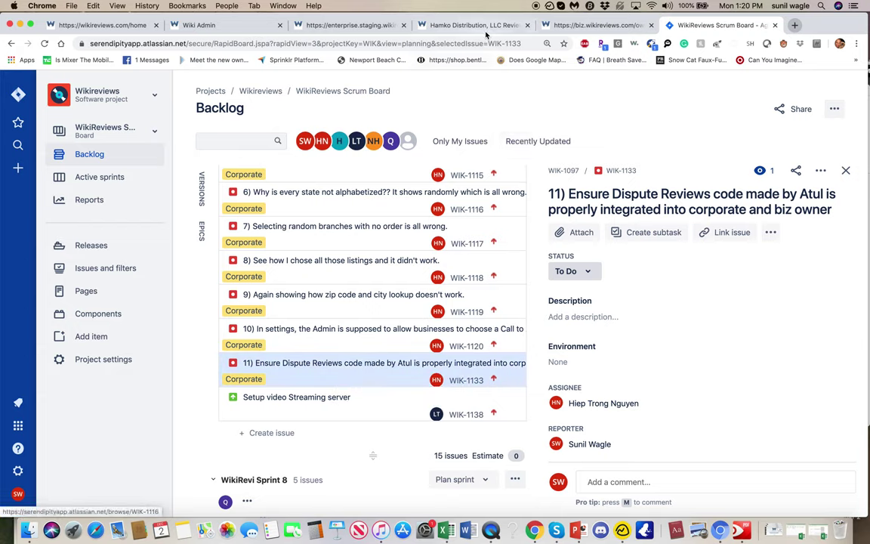